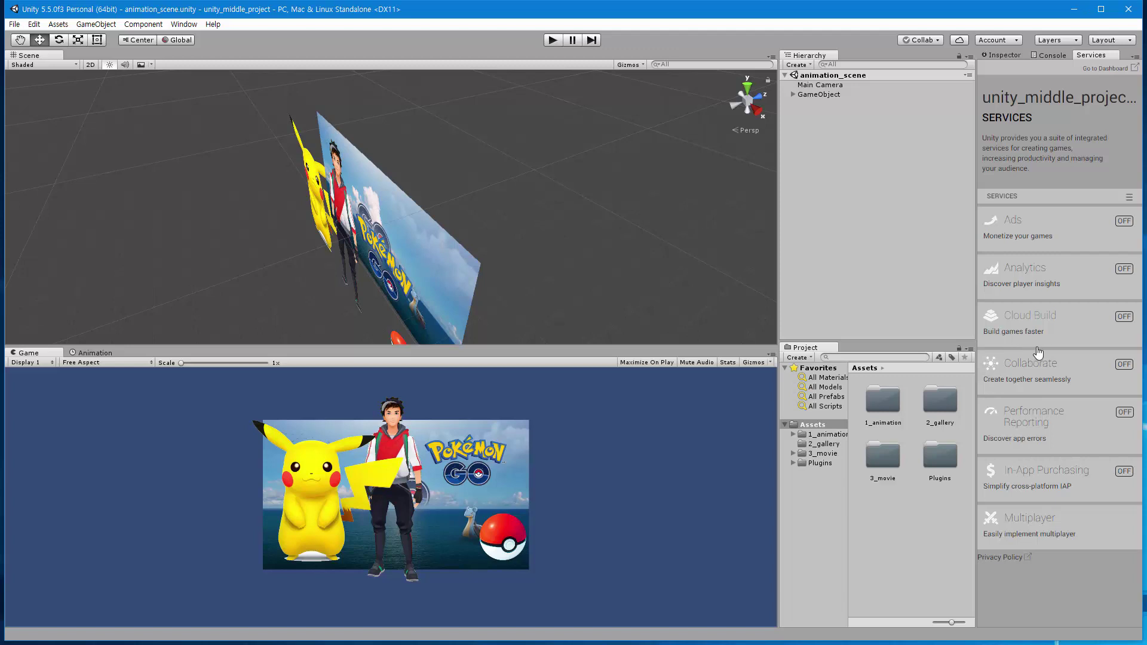
# - Create a folder named 0_introduce in Assets and open it to show it is empty
pyautogui.rightClick(873, 499)
pyautogui.moveTo(908, 505)
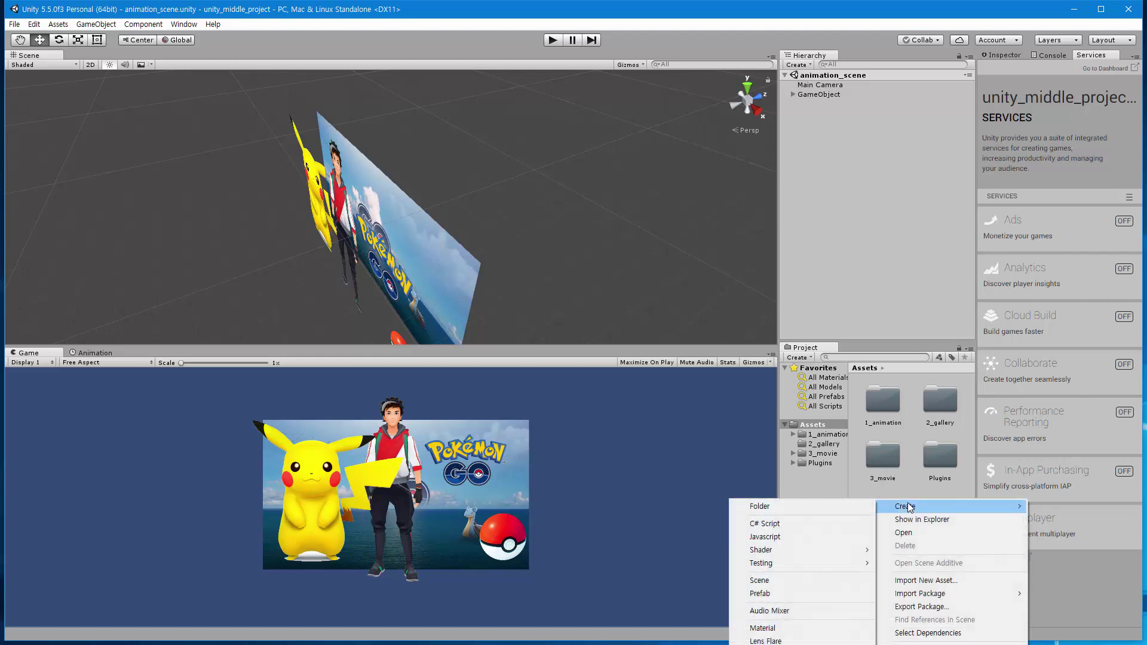
pyautogui.click(847, 505)
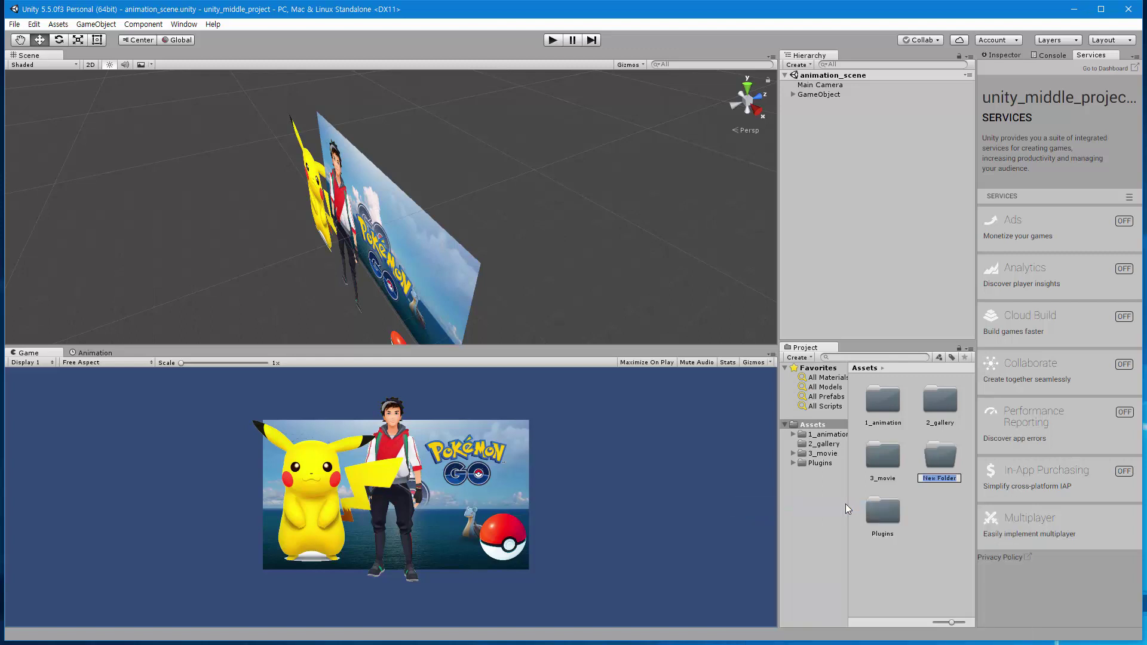
pyautogui.write('0_')
pyautogui.write('intr')
pyautogui.write('oduce')
pyautogui.press('Return')
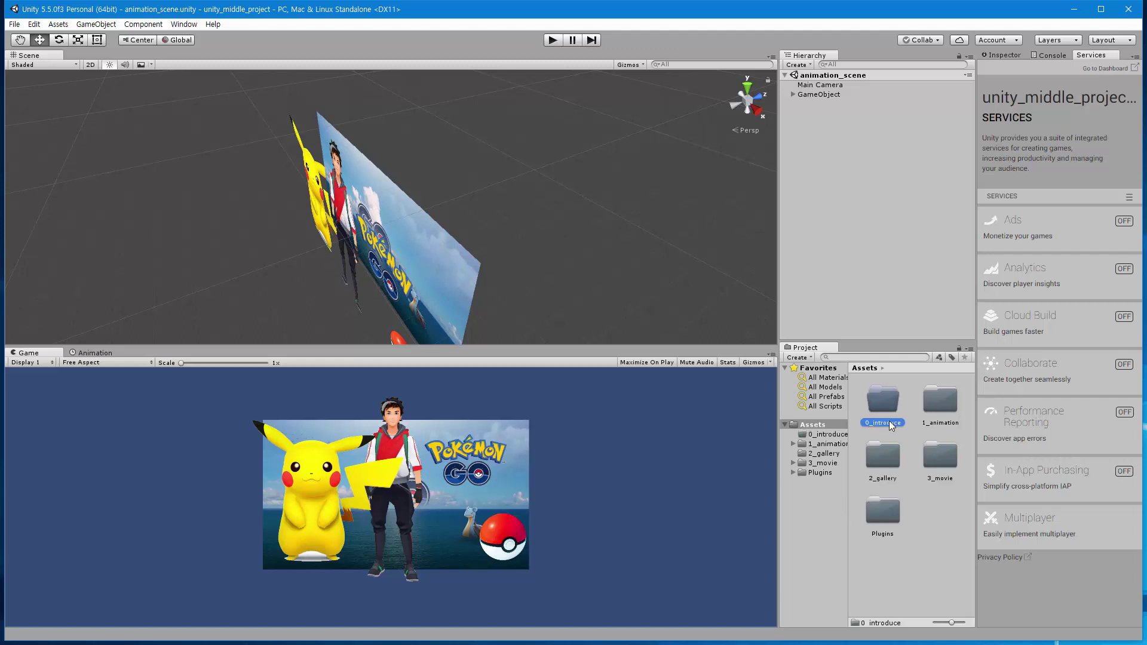
pyautogui.doubleClick(885, 405)
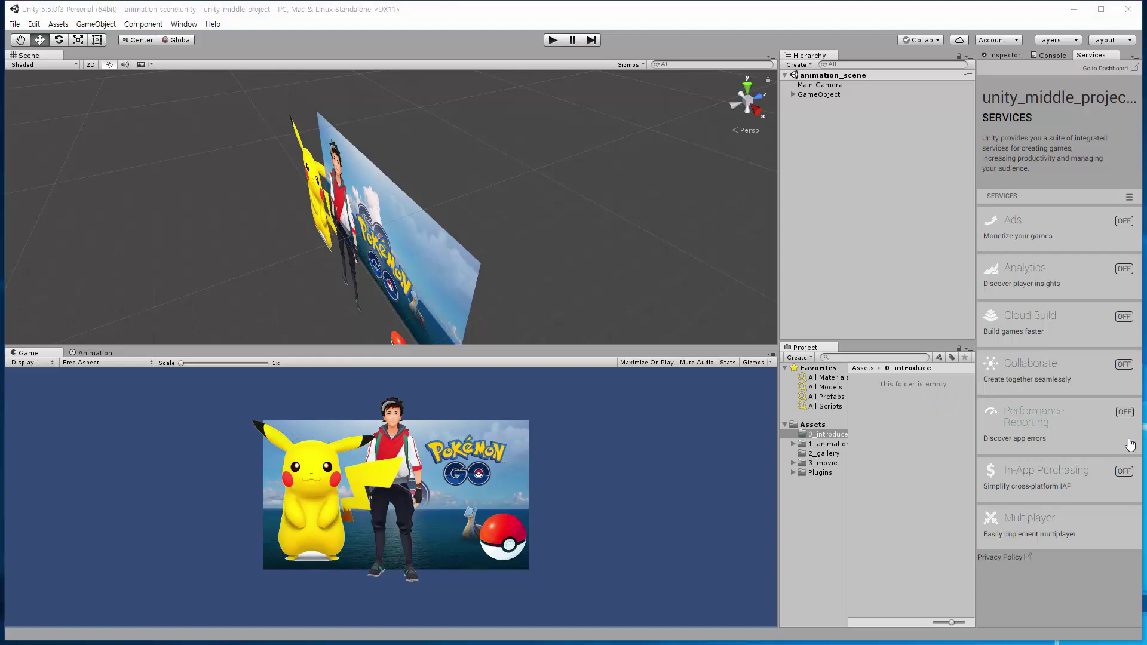
# - Create a scene named intro_scene inside 0_introduce and open it
pyautogui.rightClick(878, 398)
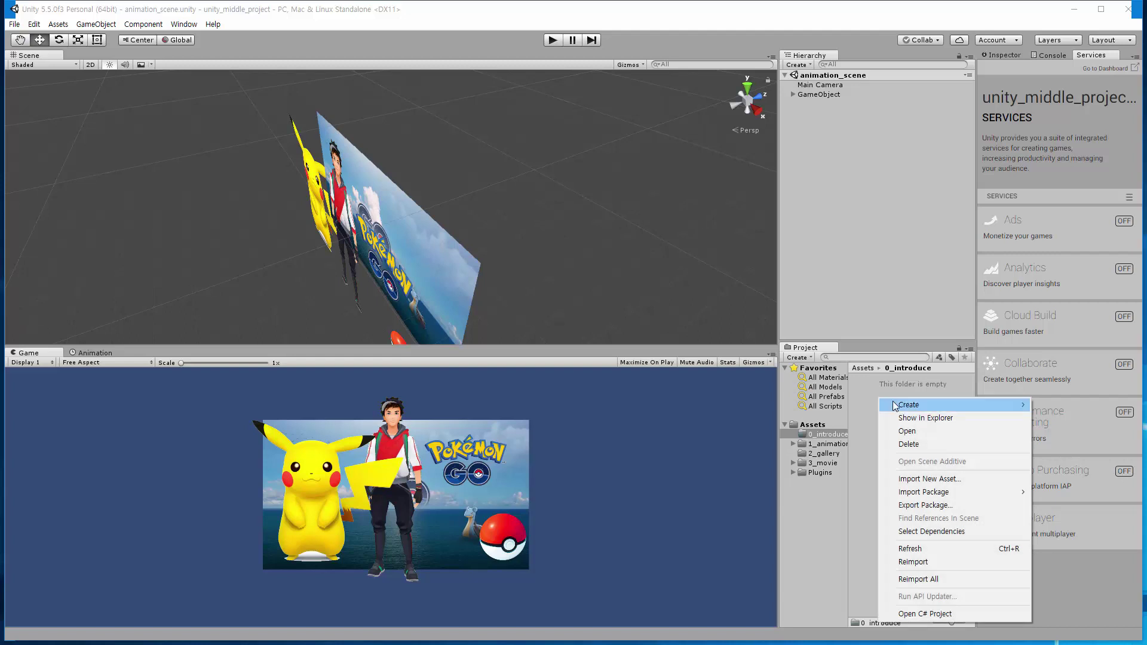
pyautogui.moveTo(894, 405)
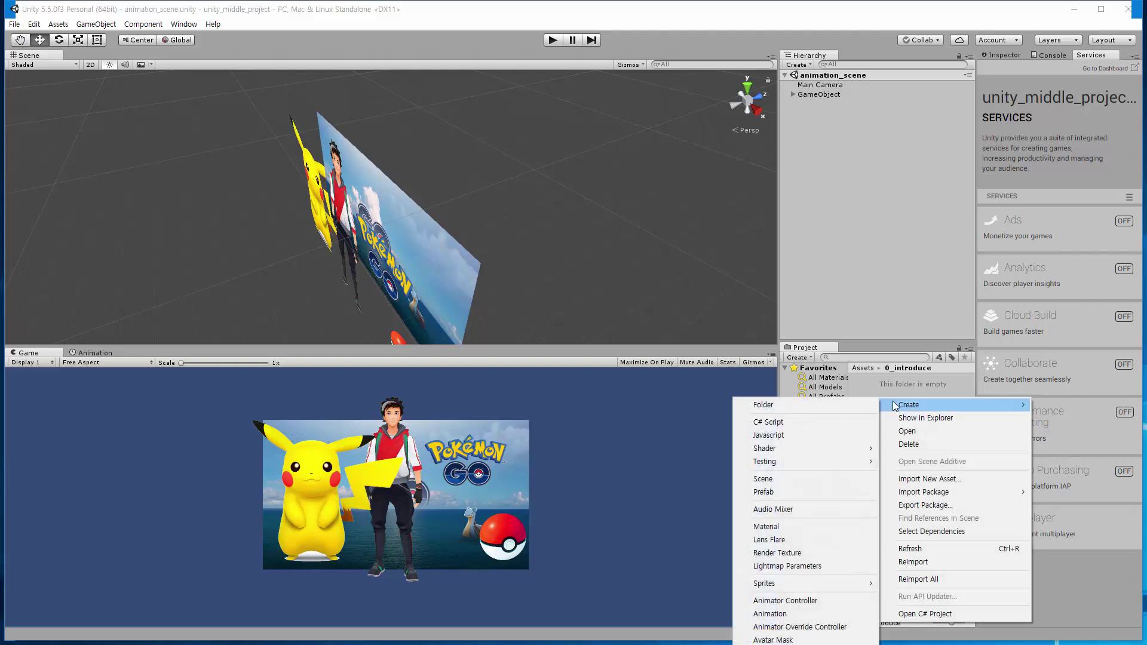
pyautogui.click(782, 478)
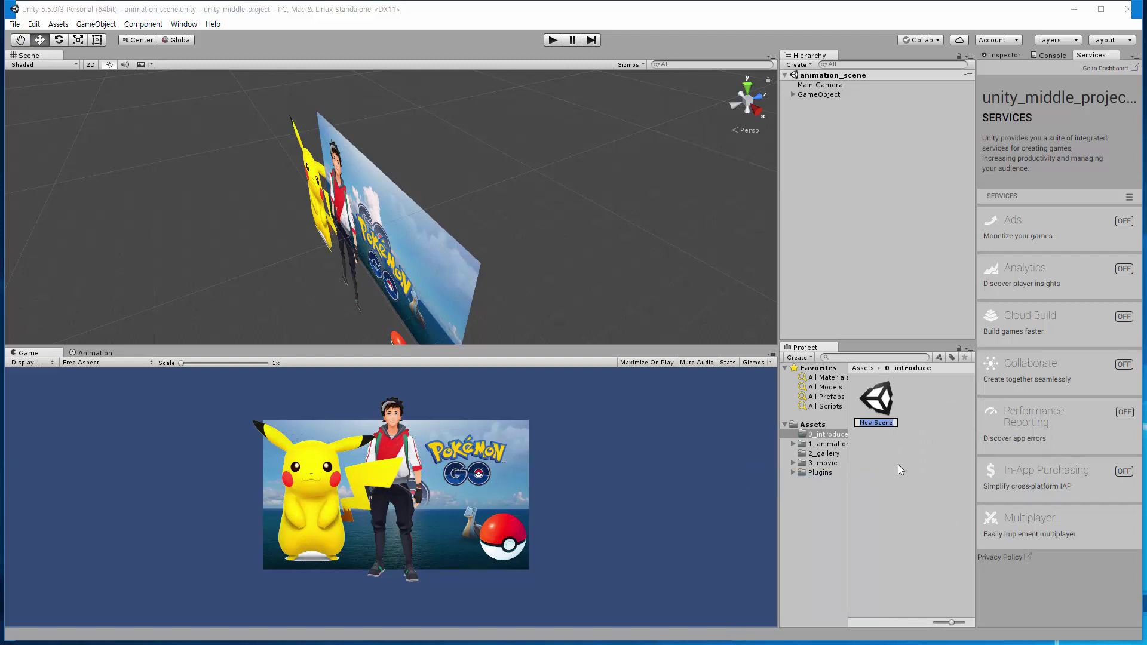
pyautogui.write('it')
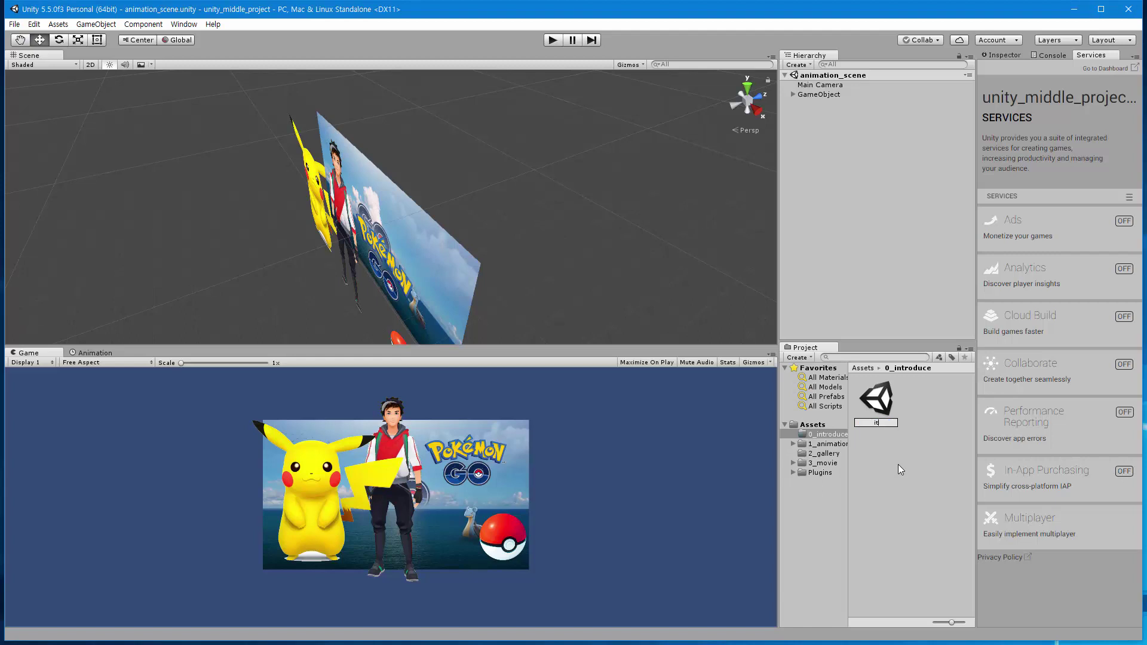
pyautogui.write('rntro_')
pyautogui.write('scene')
pyautogui.press('Return')
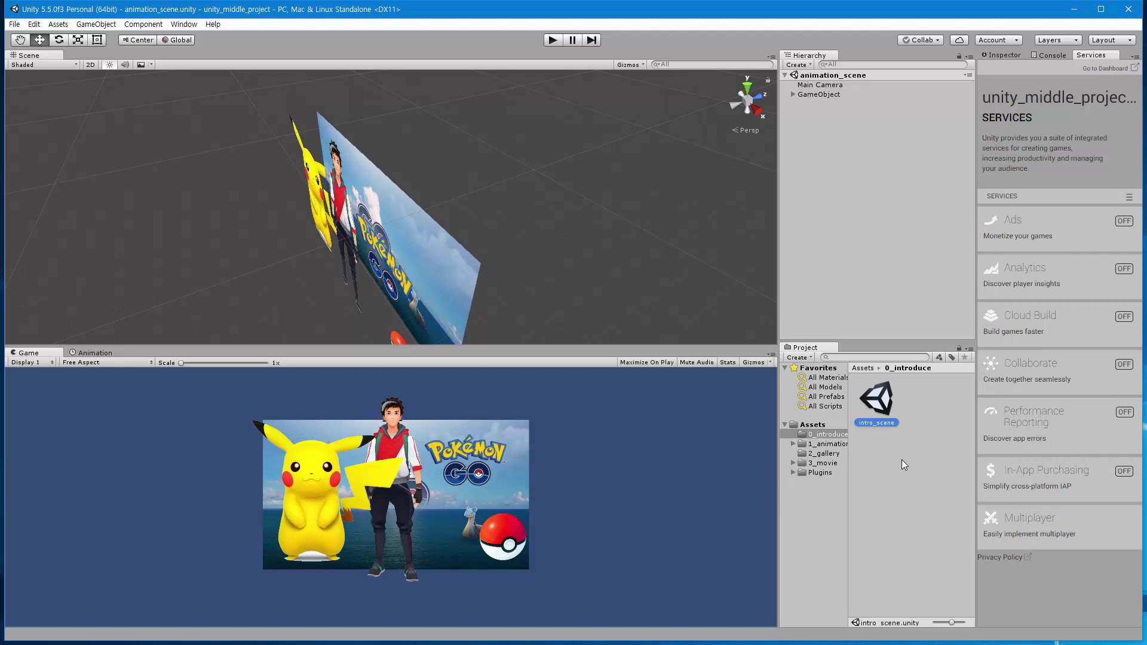
pyautogui.doubleClick(883, 404)
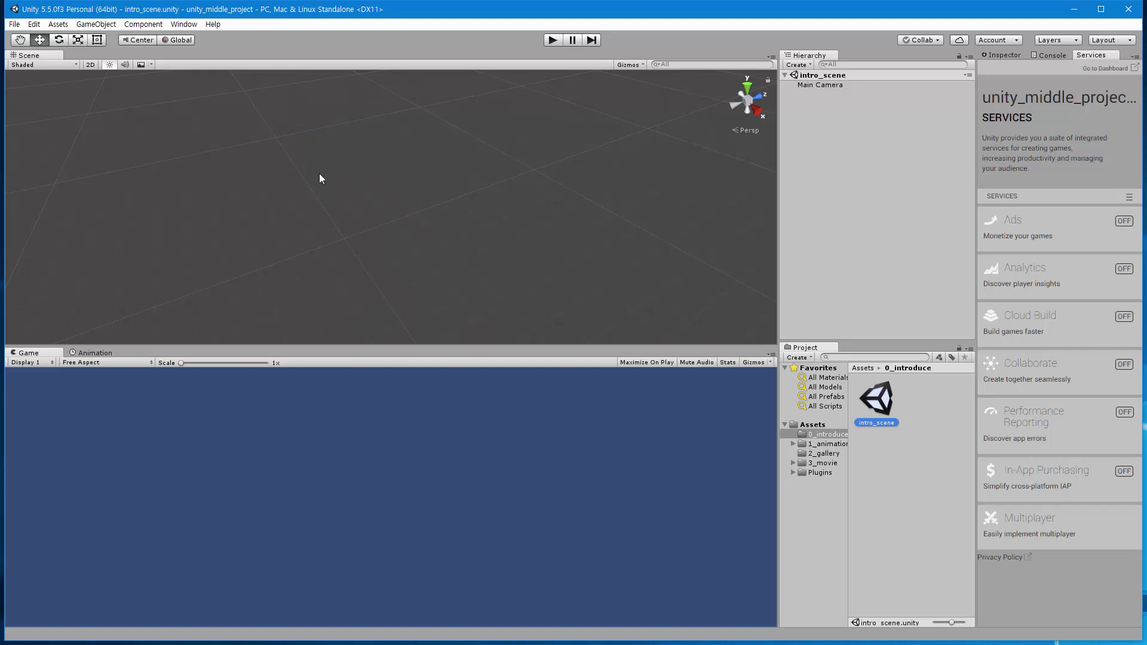
# - Switch to 2D view, import me_image1 into 0_introduce, place it in intro_scene, and save
pyautogui.click(90, 65)
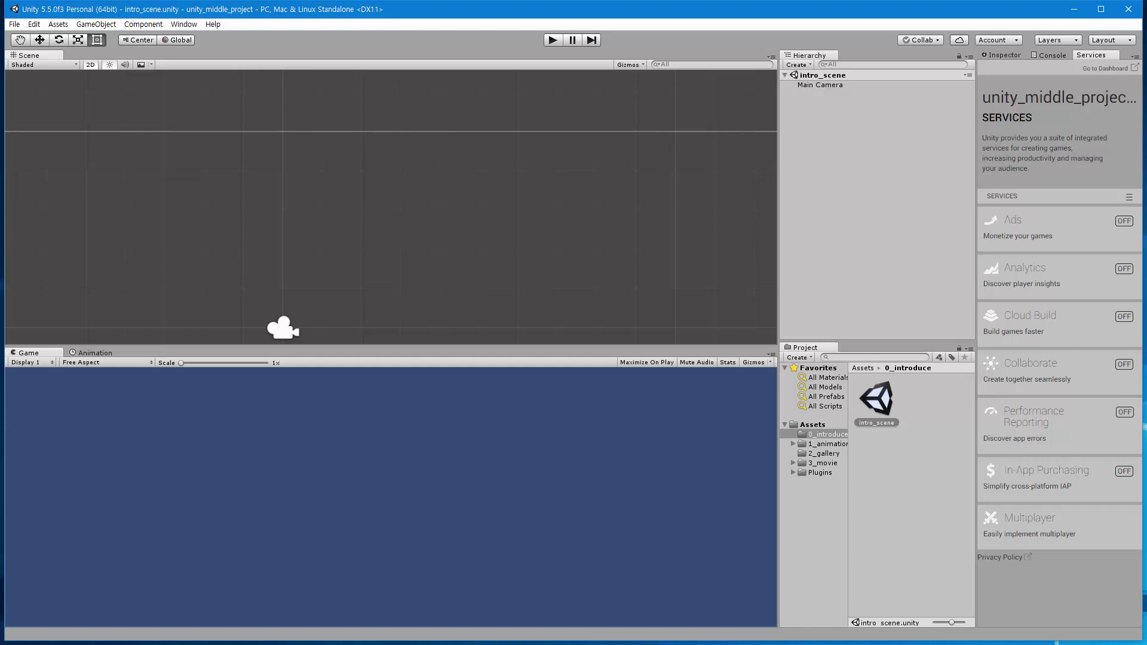
pyautogui.moveTo(302, 473); pyautogui.dragTo(903, 489)
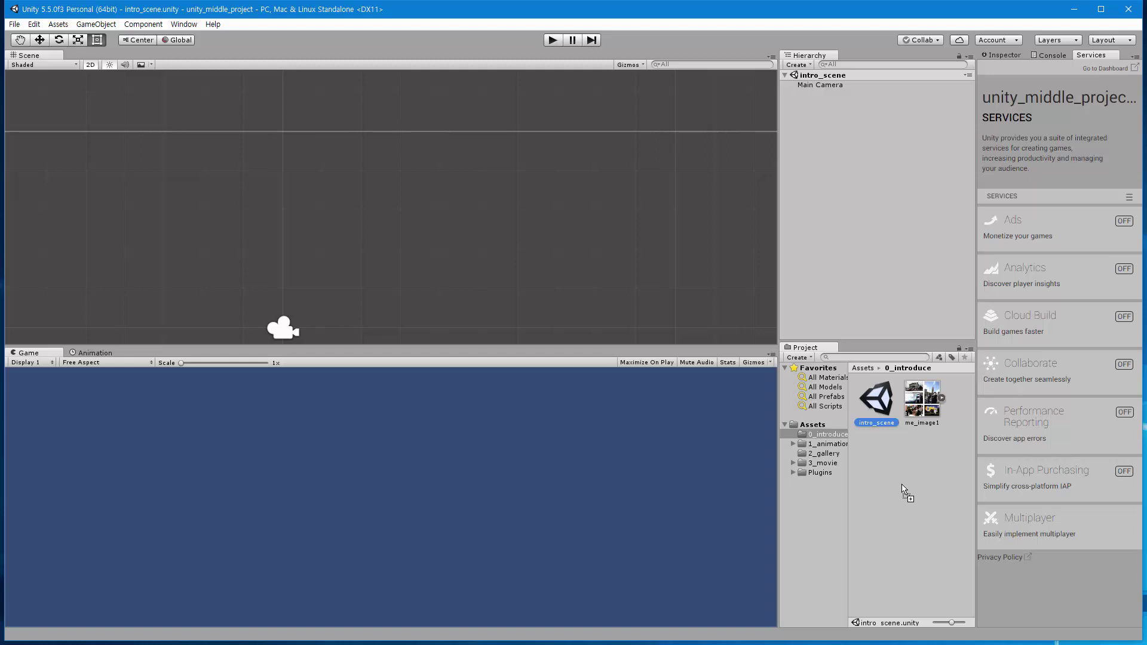
pyautogui.moveTo(359, 281); pyautogui.dragTo(485, 182, button='middle')
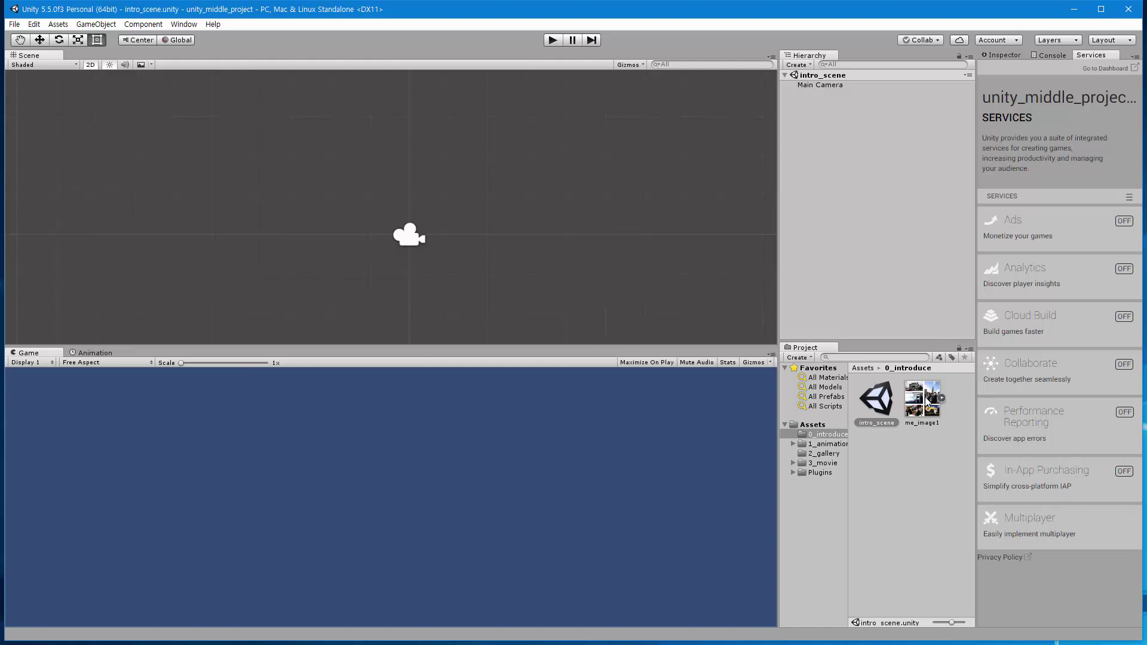
pyautogui.moveTo(922, 398)
pyautogui.mouseDown()
pyautogui.moveTo(533, 266)
pyautogui.moveTo(444, 273)
pyautogui.mouseUp()
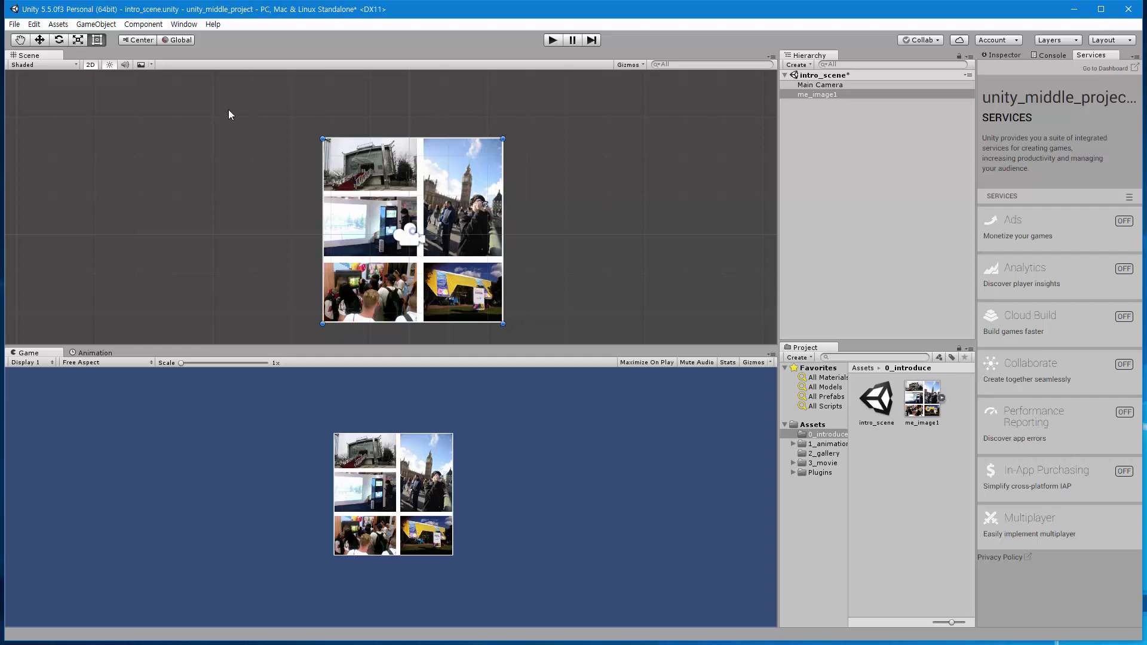
pyautogui.click(20, 27)
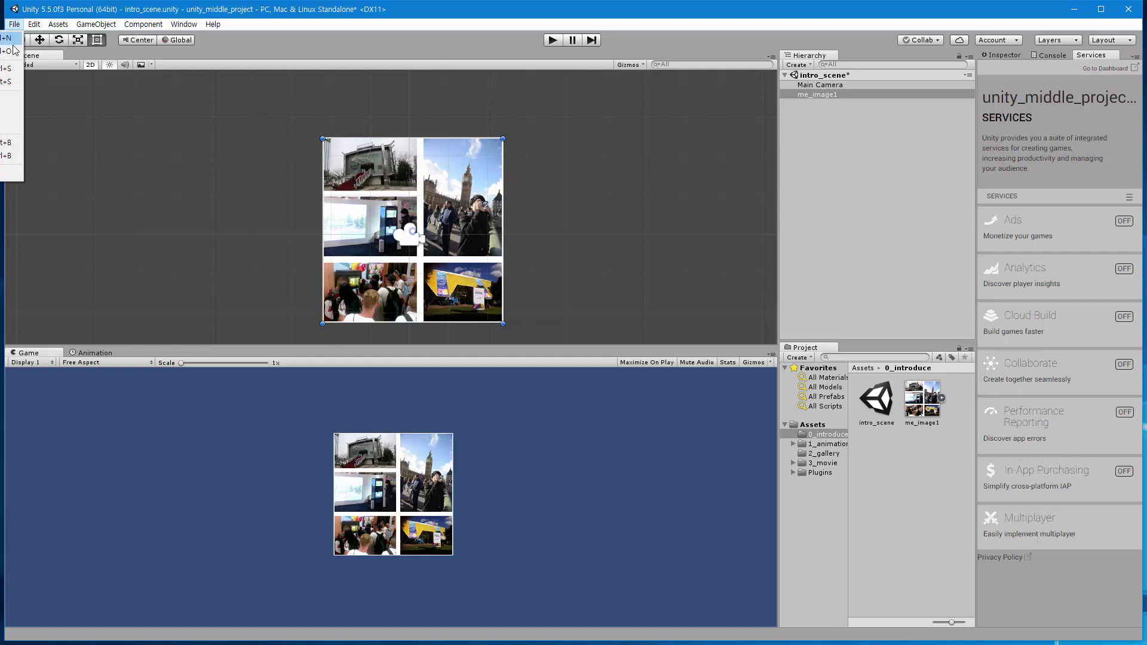
pyautogui.click(12, 68)
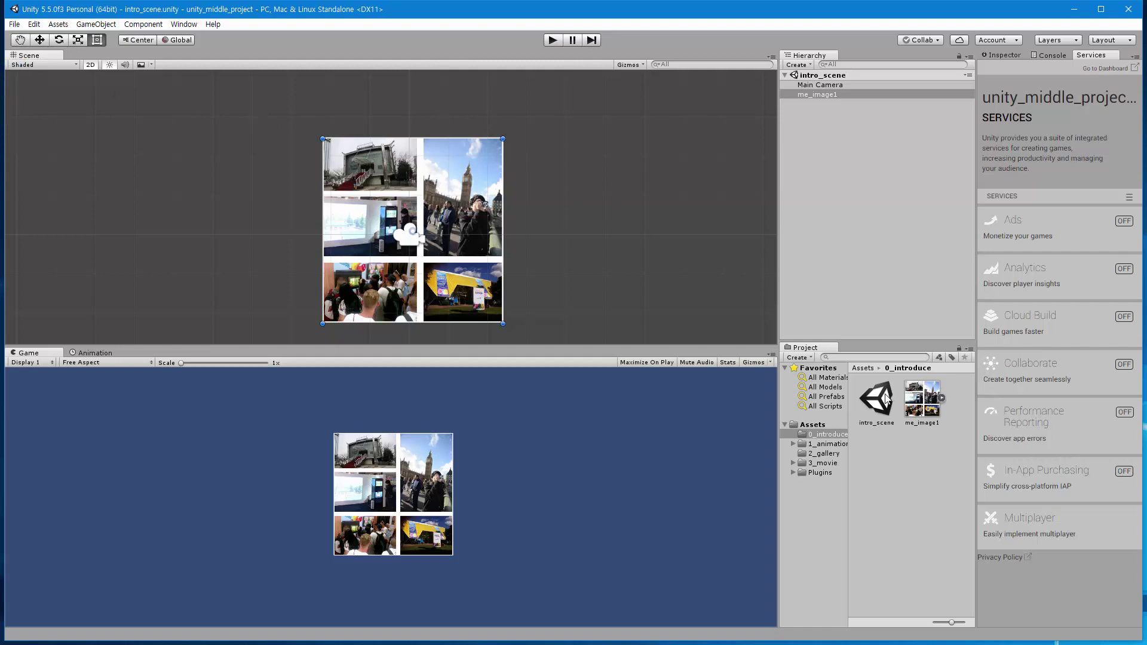
# - Open animation_scene, reopen intro_scene, then return to the top-level Assets folder
pyautogui.click(830, 444)
pyautogui.doubleClick(941, 406)
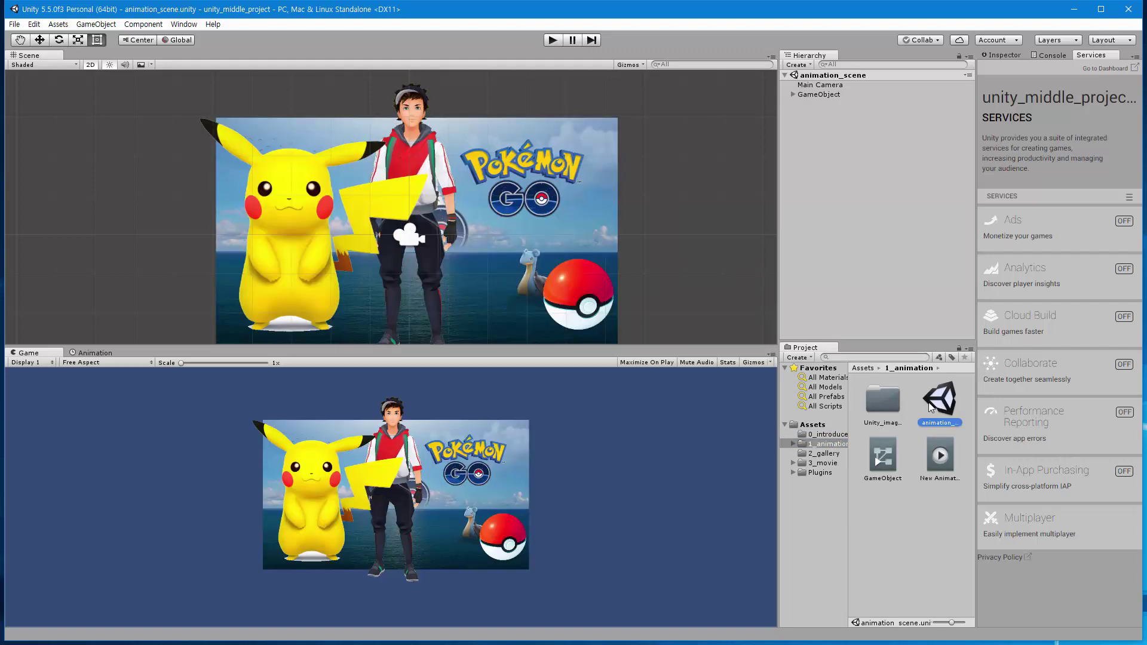
pyautogui.click(818, 436)
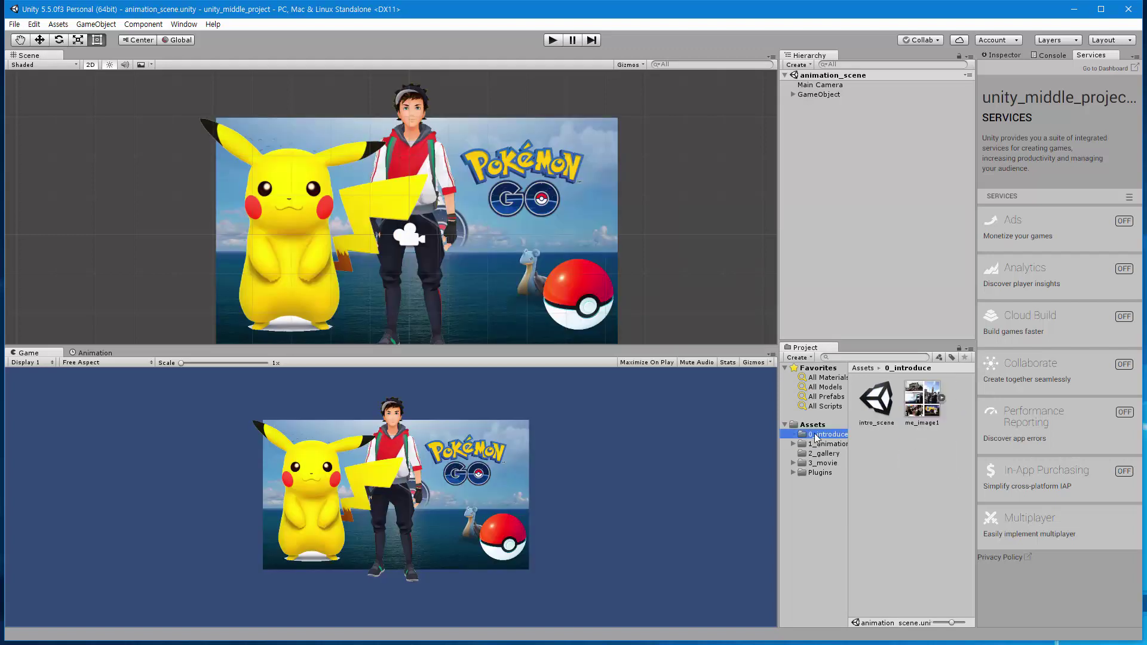
pyautogui.doubleClick(884, 413)
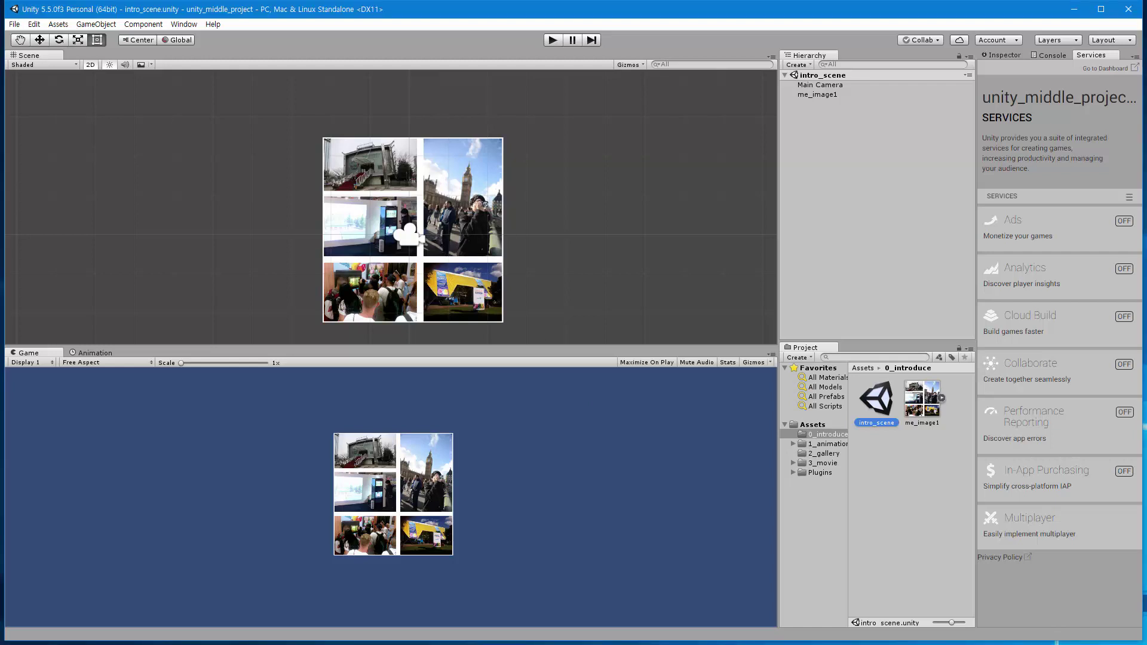
pyautogui.click(827, 425)
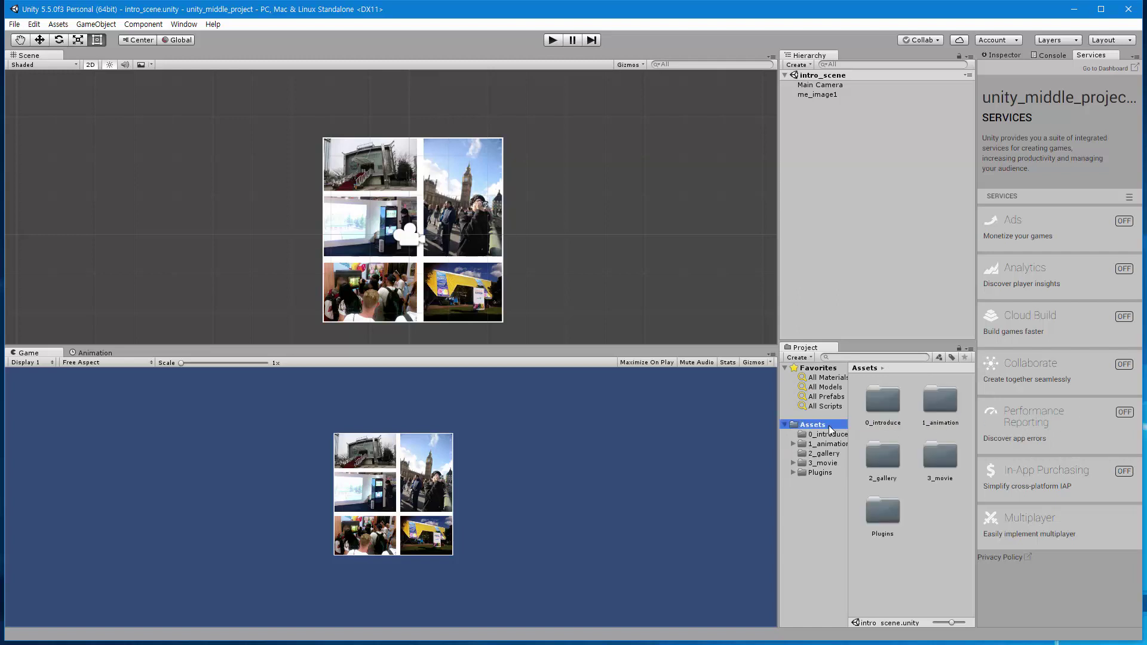
# - Create a scene named index_scene in the top-level Assets folder and open it
pyautogui.rightClick(924, 500)
pyautogui.moveTo(939, 507)
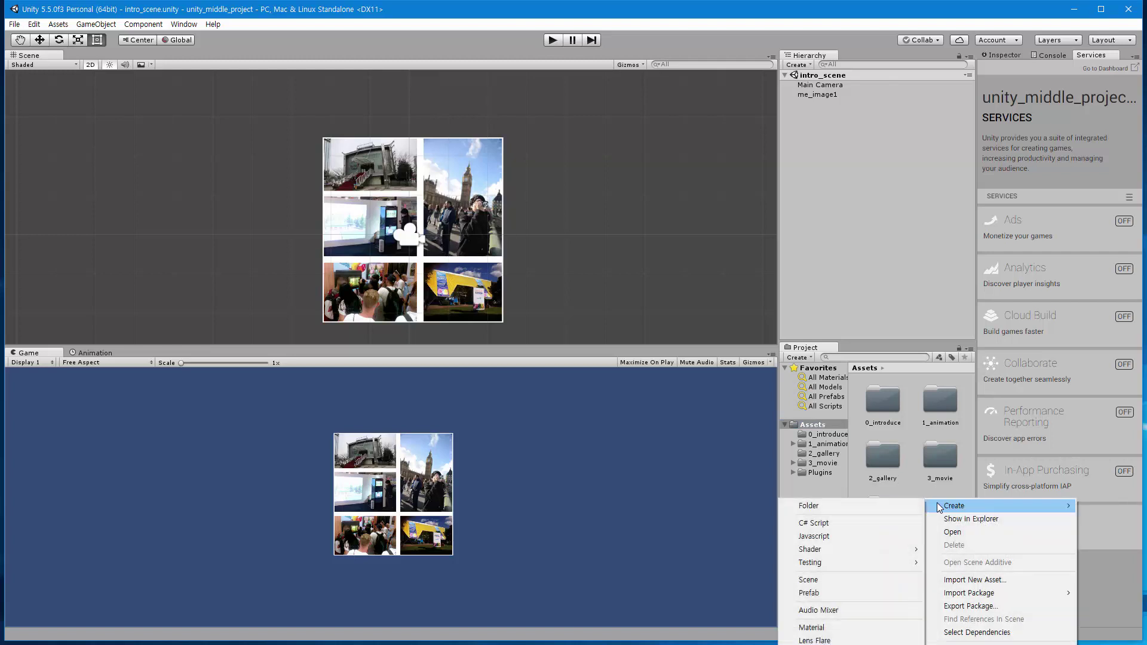
pyautogui.click(837, 586)
pyautogui.write('index_scene')
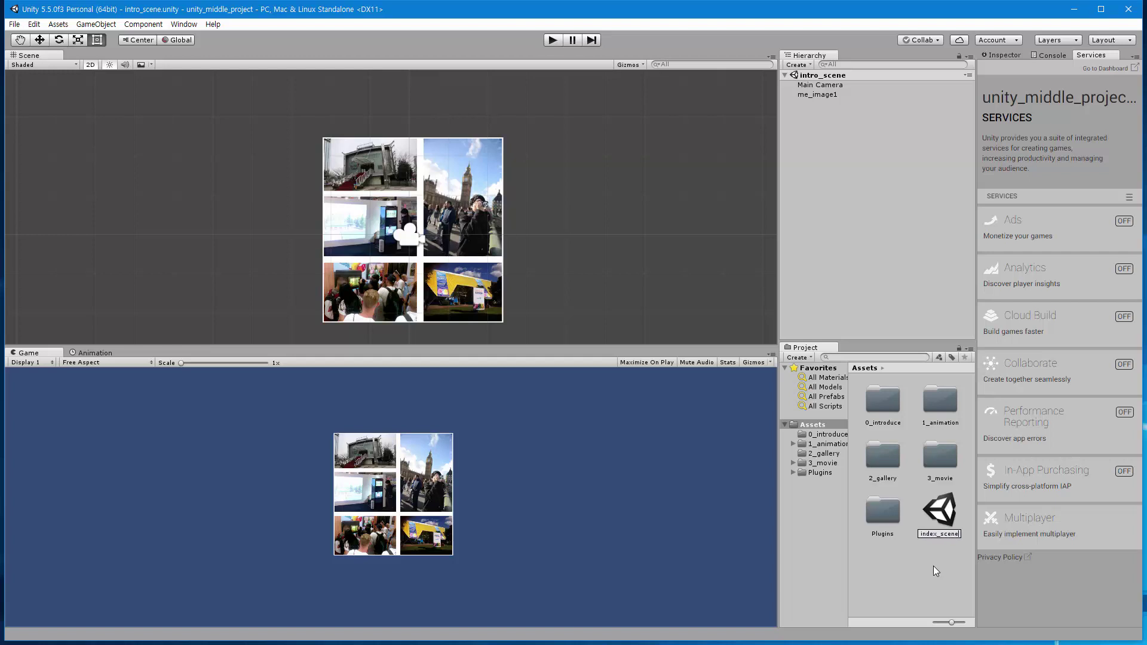
pyautogui.press('Return')
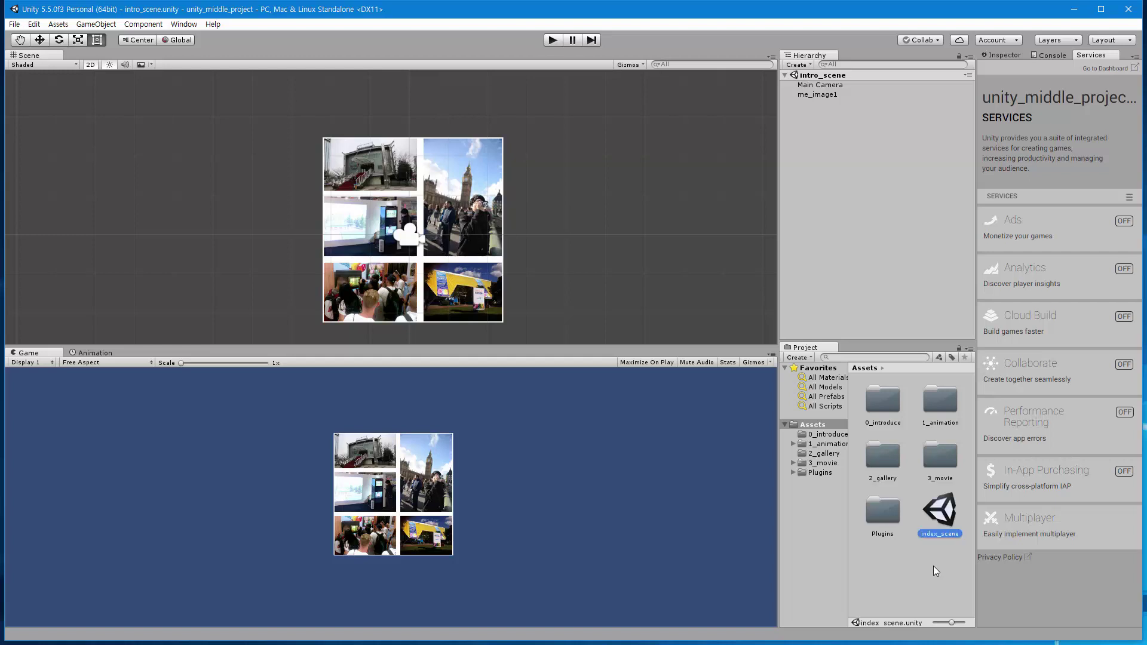
pyautogui.doubleClick(942, 520)
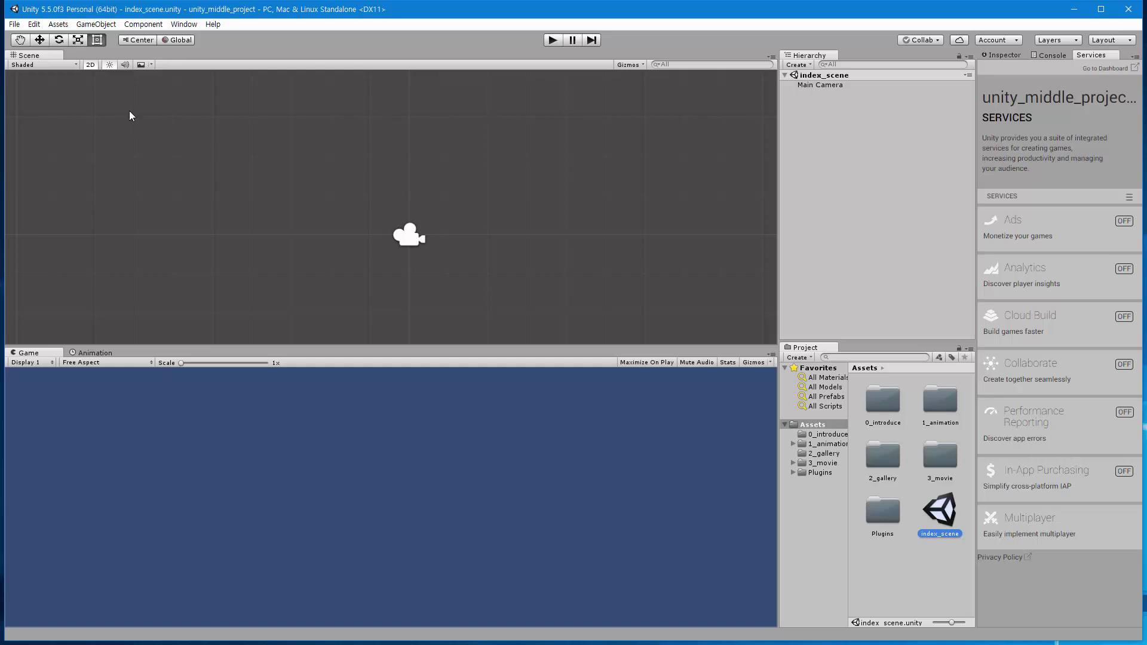
pyautogui.click(911, 582)
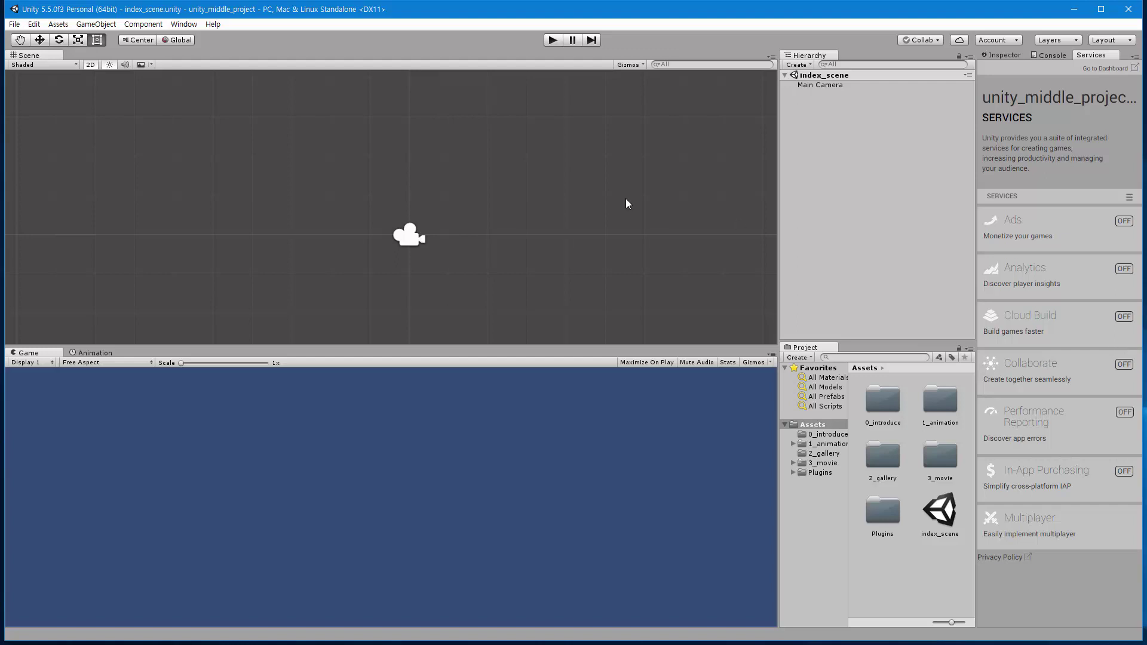
pyautogui.click(14, 24)
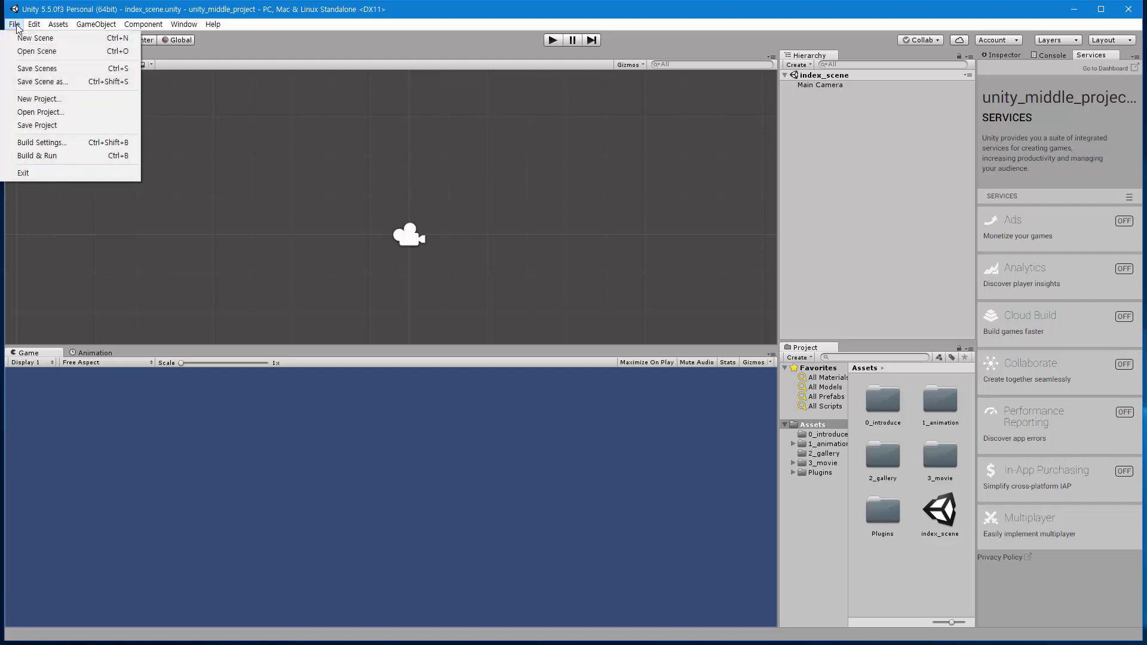
# - Add index_scene, intro_scene, animation_scene, gallery_scene and movie_scene to Scenes In Build
pyautogui.click(54, 144)
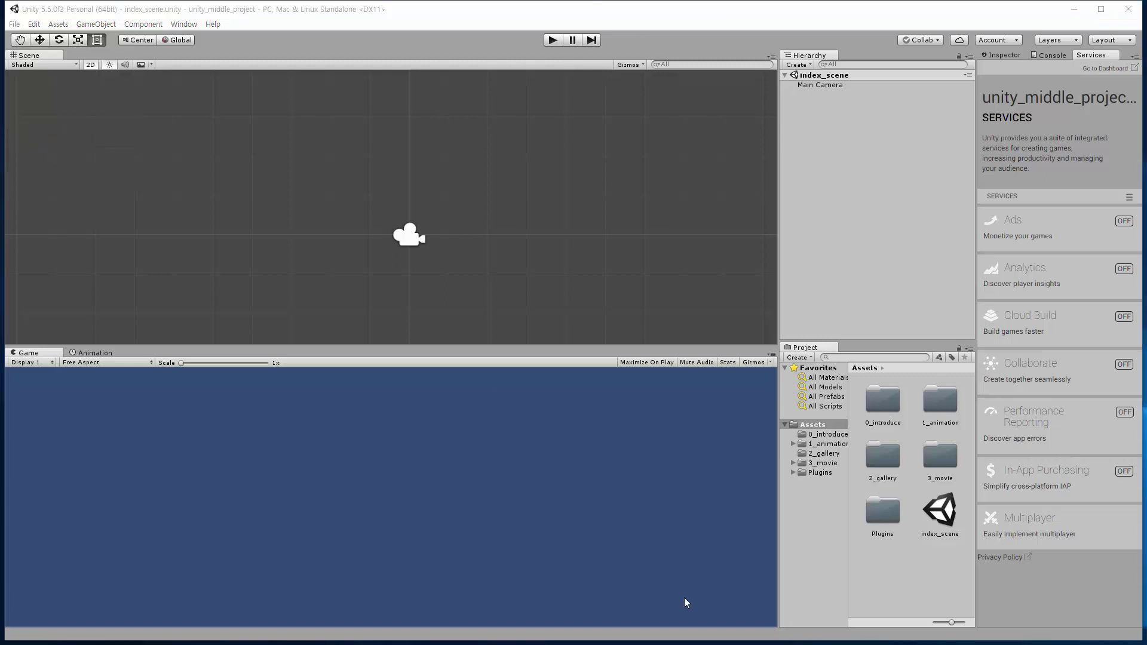
pyautogui.moveTo(456, 239)
pyautogui.mouseDown()
pyautogui.moveTo(396, 172)
pyautogui.moveTo(432, 165)
pyautogui.mouseUp()
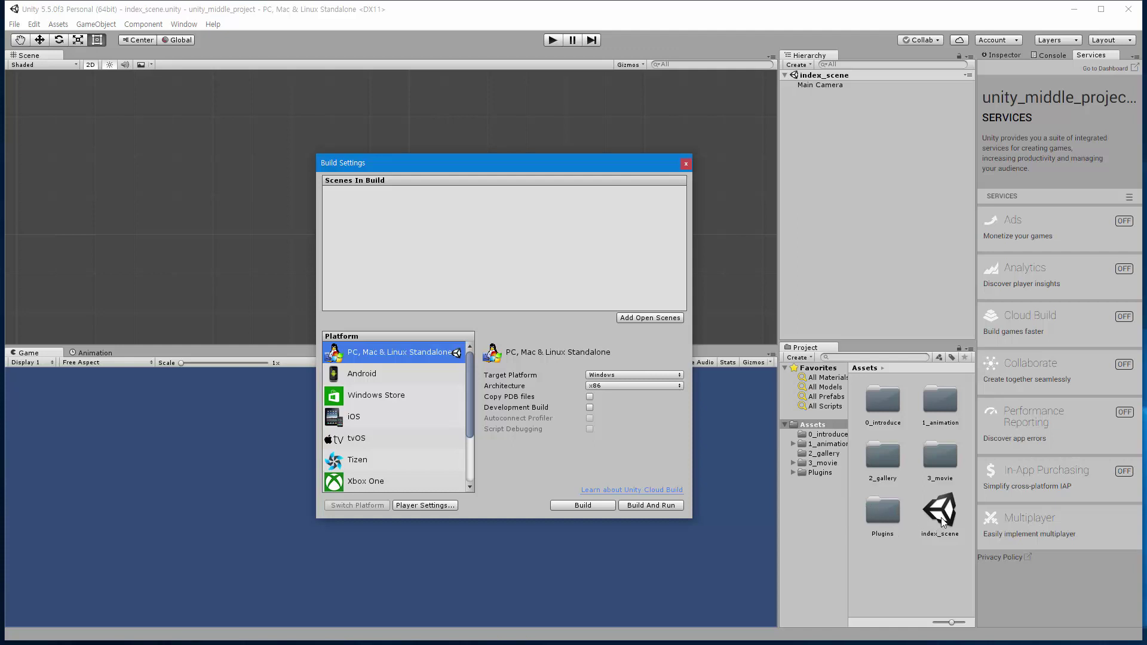
pyautogui.moveTo(942, 521); pyautogui.dragTo(469, 258)
pyautogui.doubleClick(891, 407)
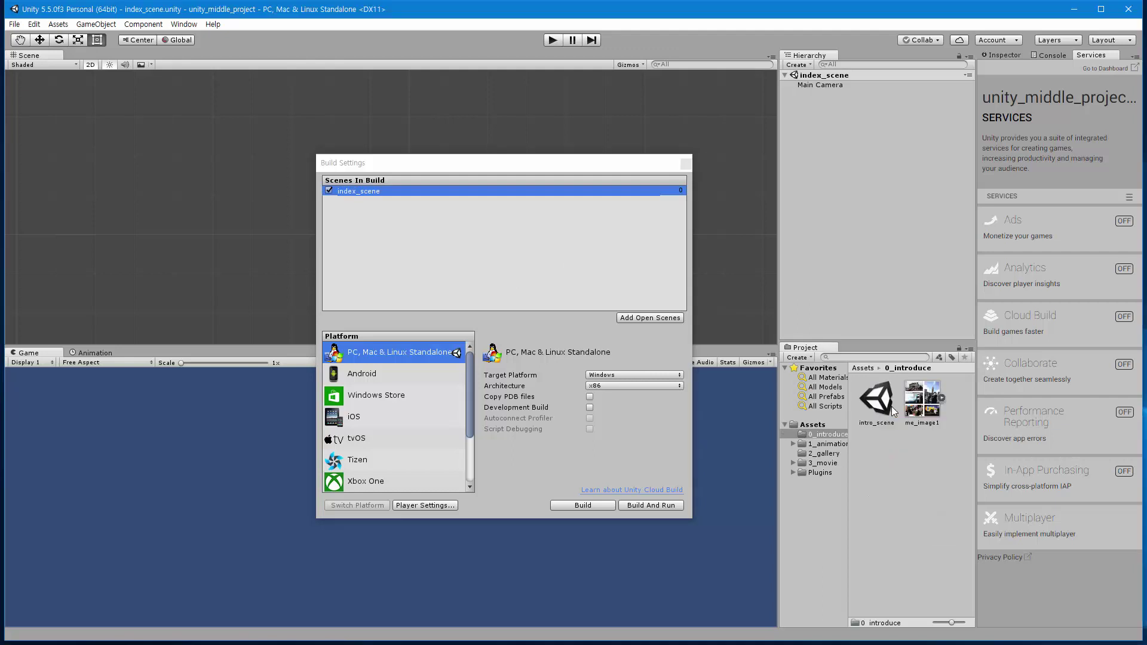
pyautogui.moveTo(883, 406); pyautogui.dragTo(647, 267)
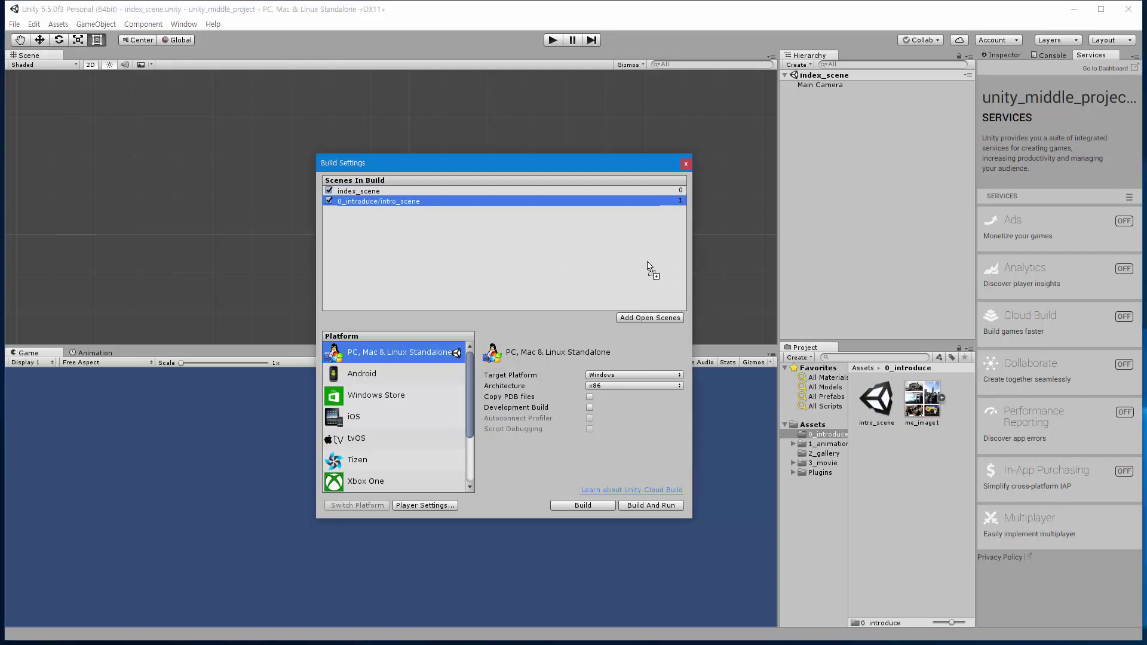
pyautogui.click(836, 445)
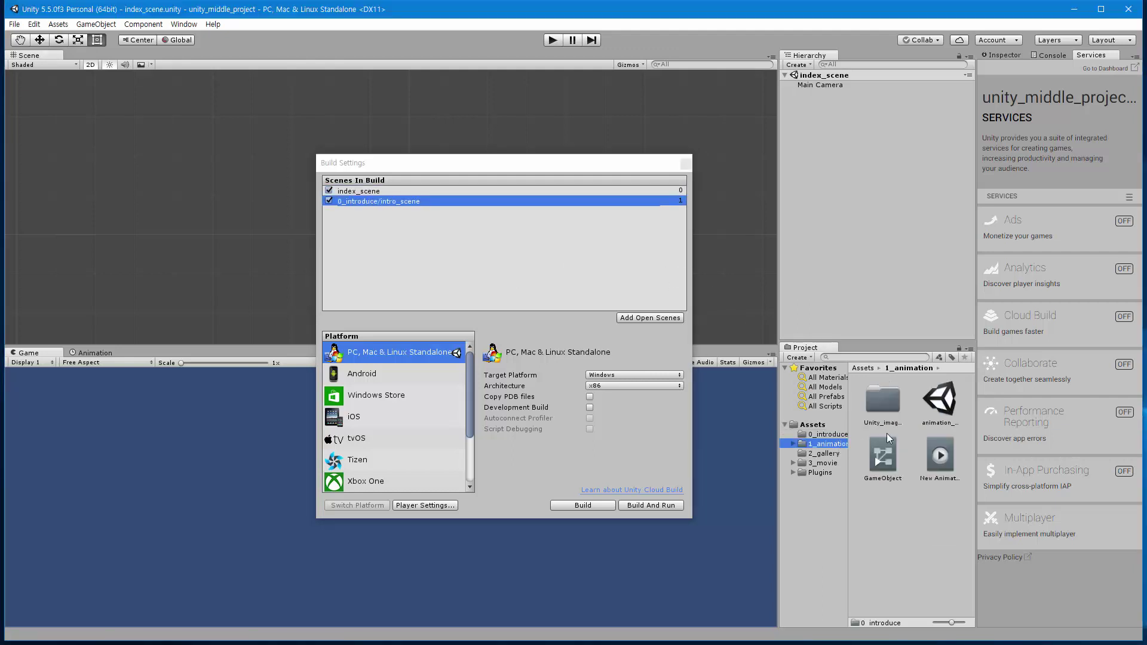
pyautogui.moveTo(940, 406); pyautogui.dragTo(525, 277)
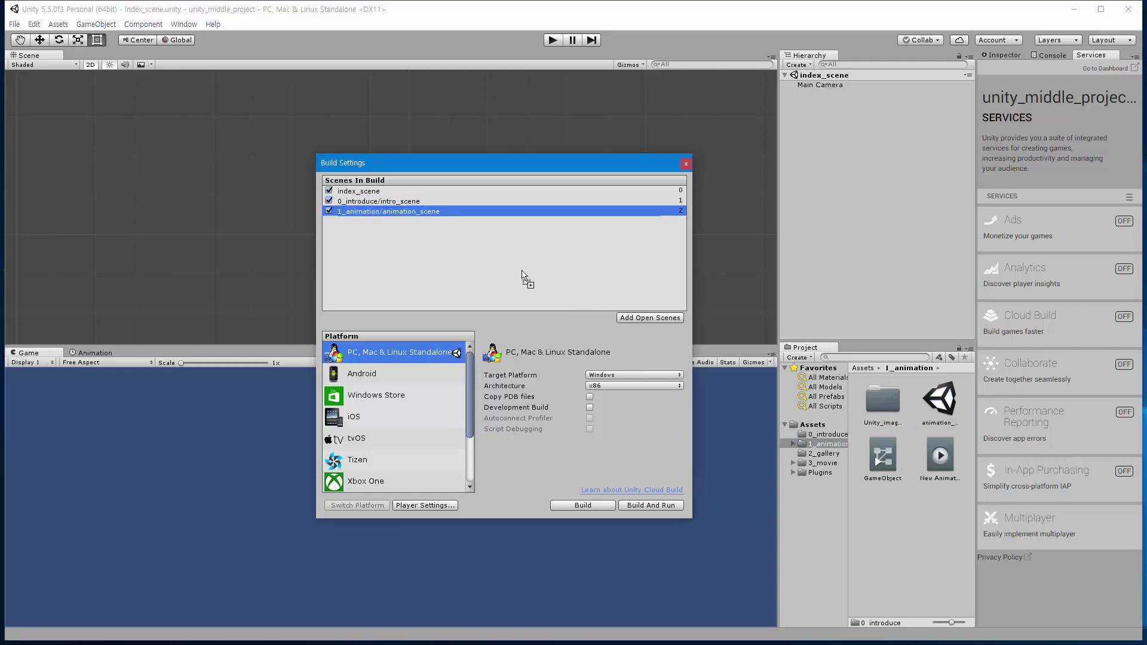
pyautogui.click(827, 453)
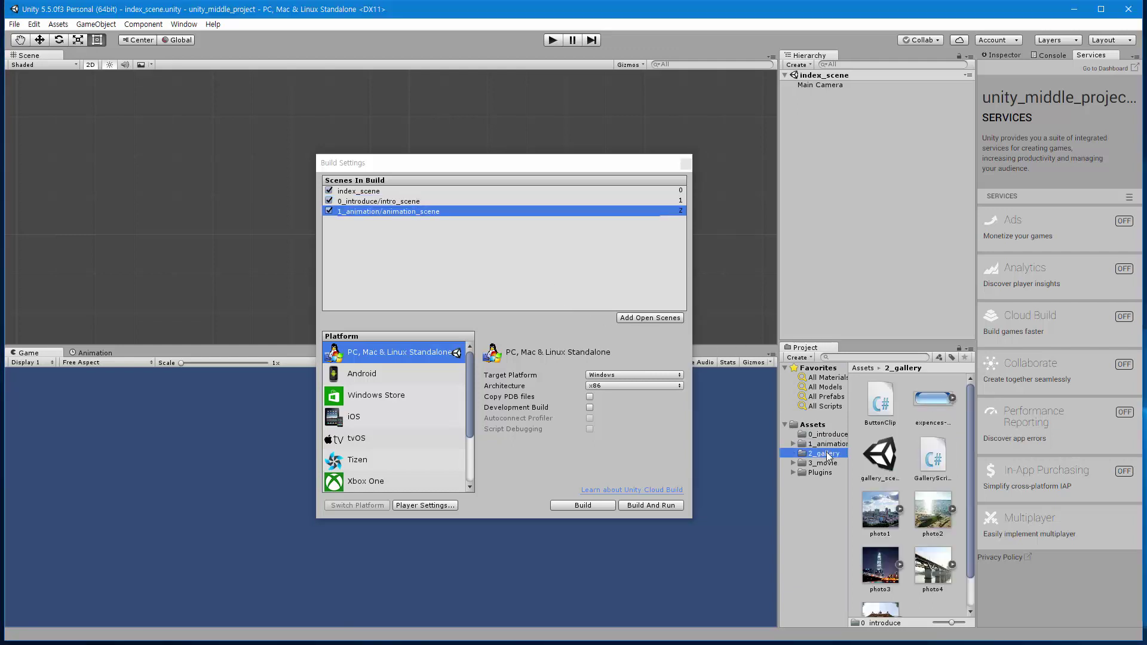
pyautogui.moveTo(881, 456); pyautogui.dragTo(604, 286)
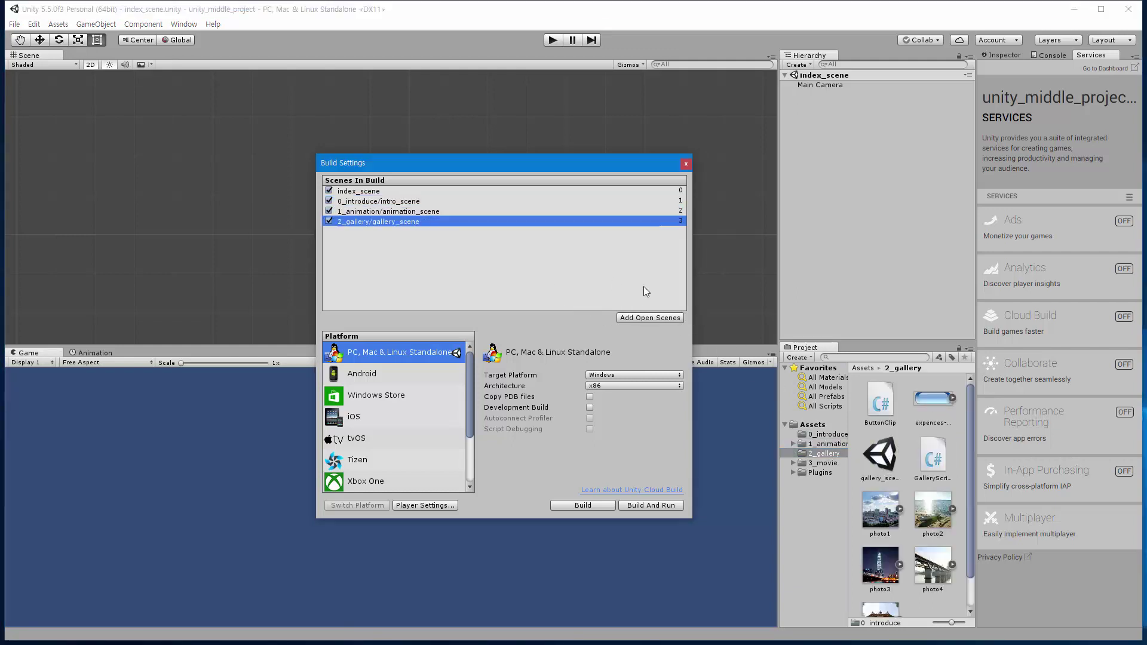
pyautogui.click(824, 463)
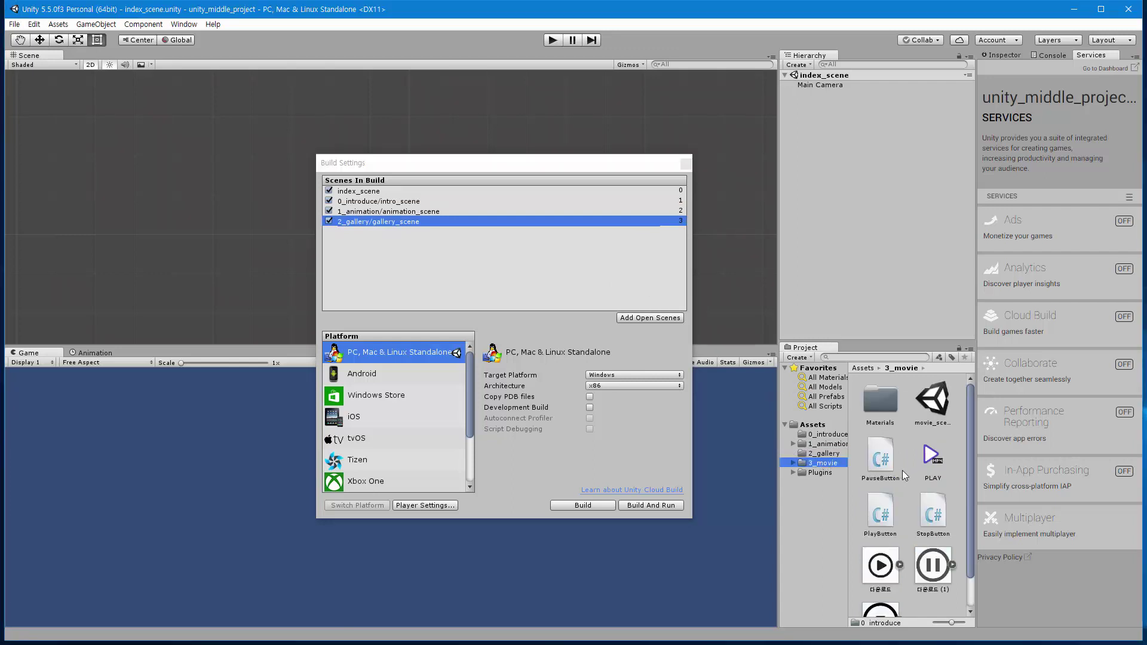
pyautogui.moveTo(932, 402); pyautogui.dragTo(631, 285)
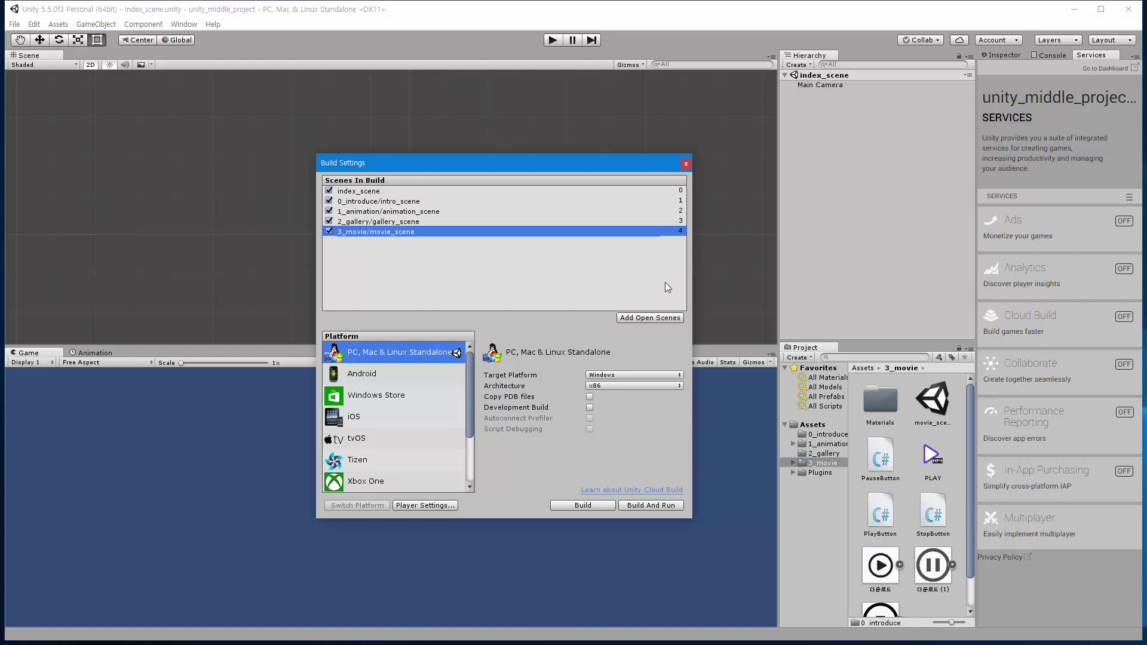
# - Check the build indices 0–4 of the five listed scenes, row by row
pyautogui.click(403, 193)
pyautogui.click(418, 202)
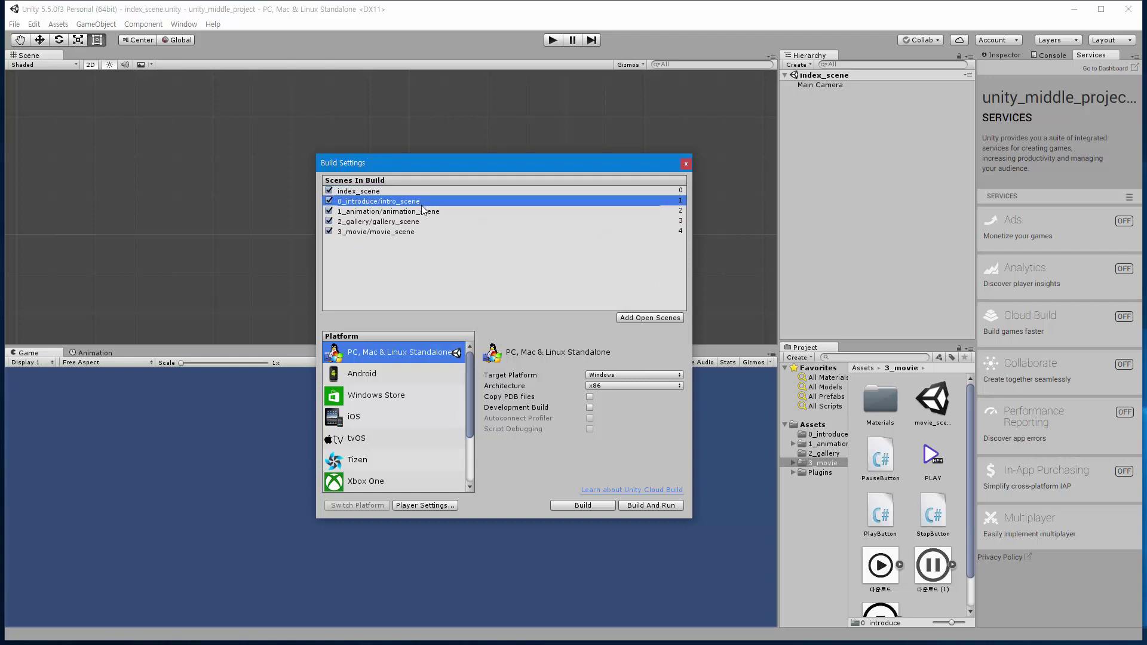
pyautogui.click(424, 211)
pyautogui.click(426, 220)
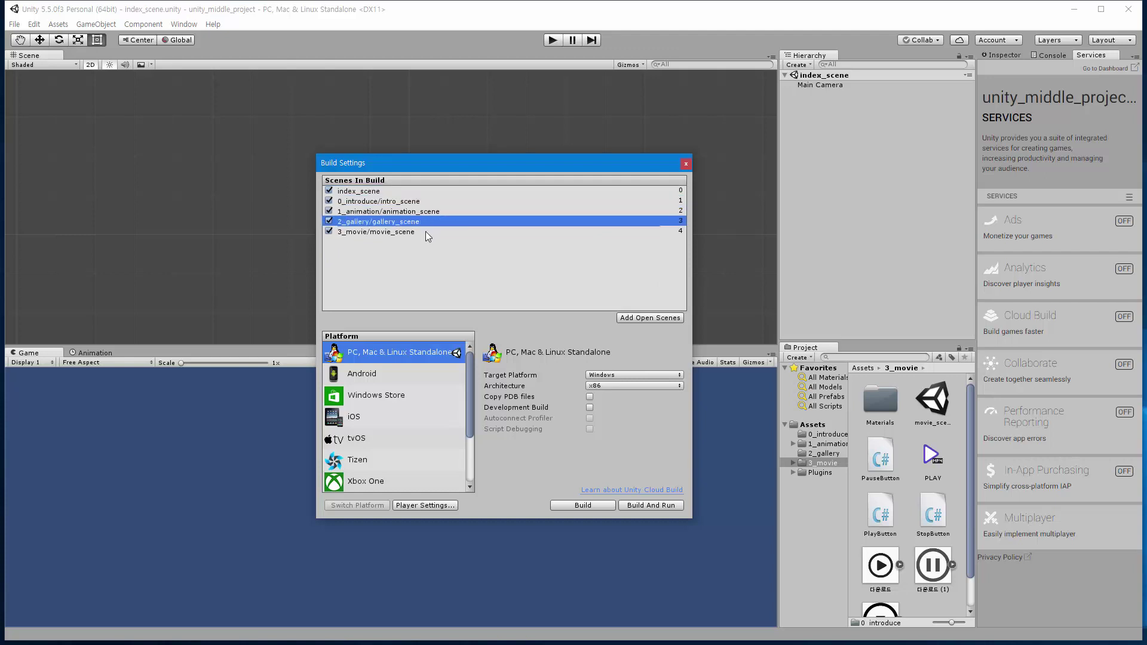
pyautogui.click(428, 233)
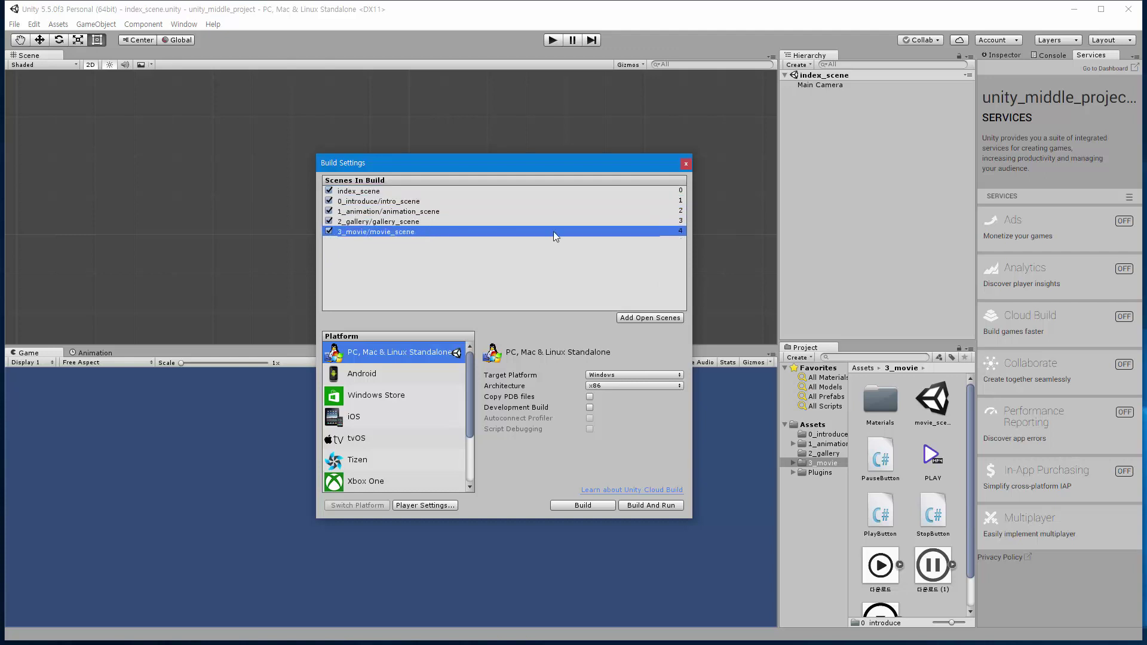
pyautogui.click(680, 192)
pyautogui.click(679, 203)
pyautogui.click(679, 213)
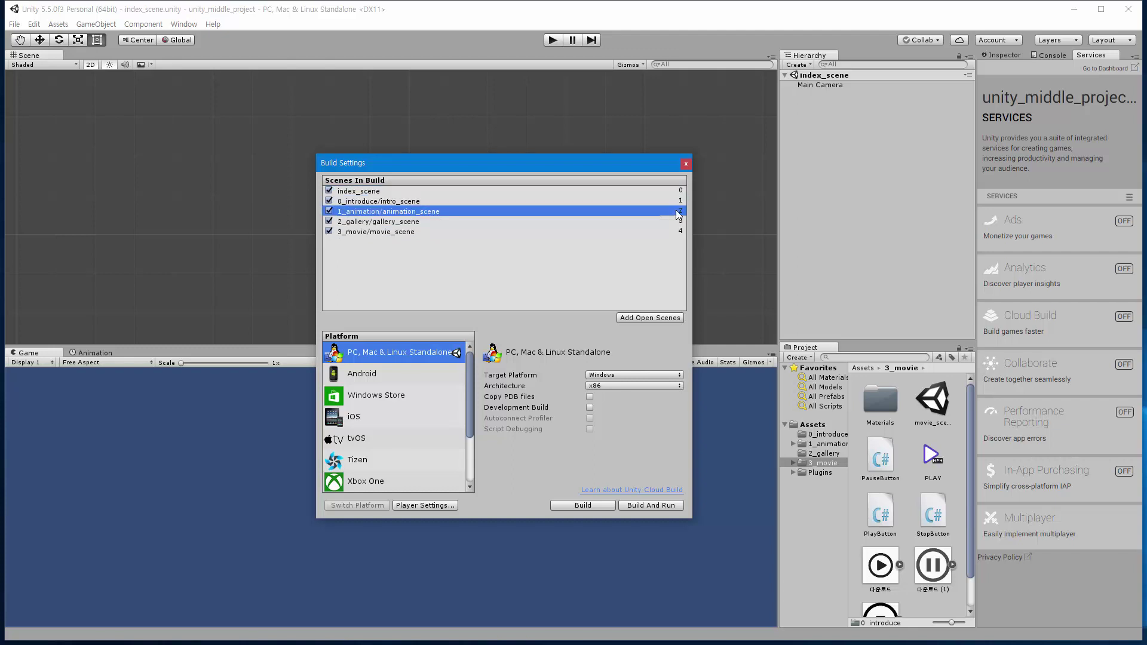
pyautogui.click(669, 221)
pyautogui.click(667, 232)
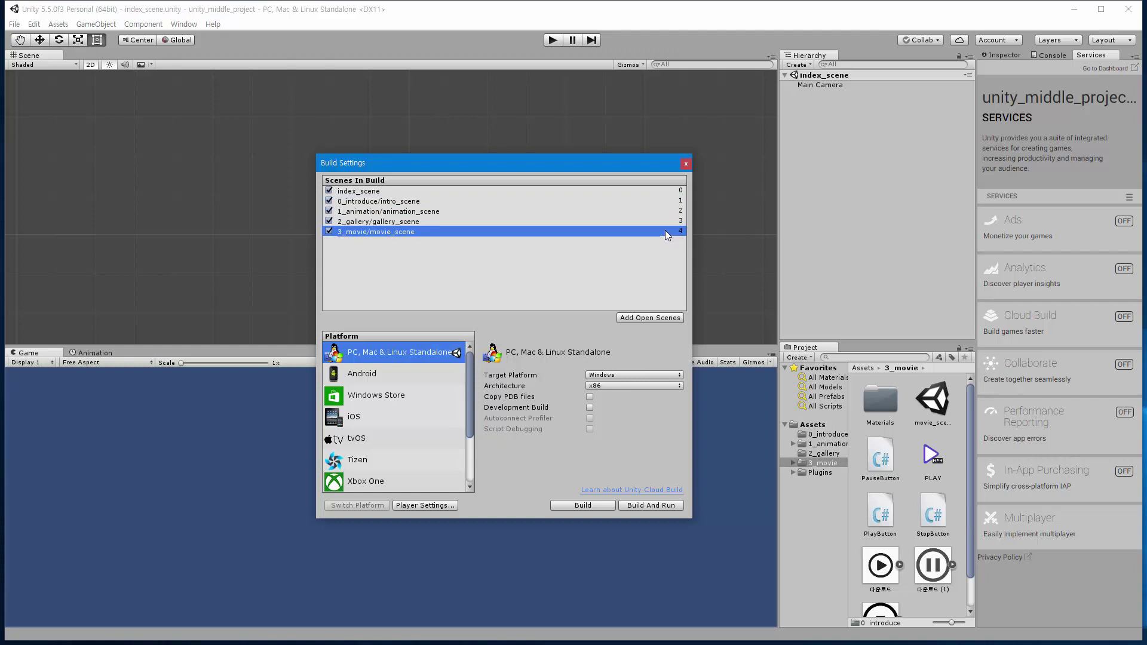
# - Close Build Settings, return to the top-level Assets folder, and select index_scene
pyautogui.click(685, 162)
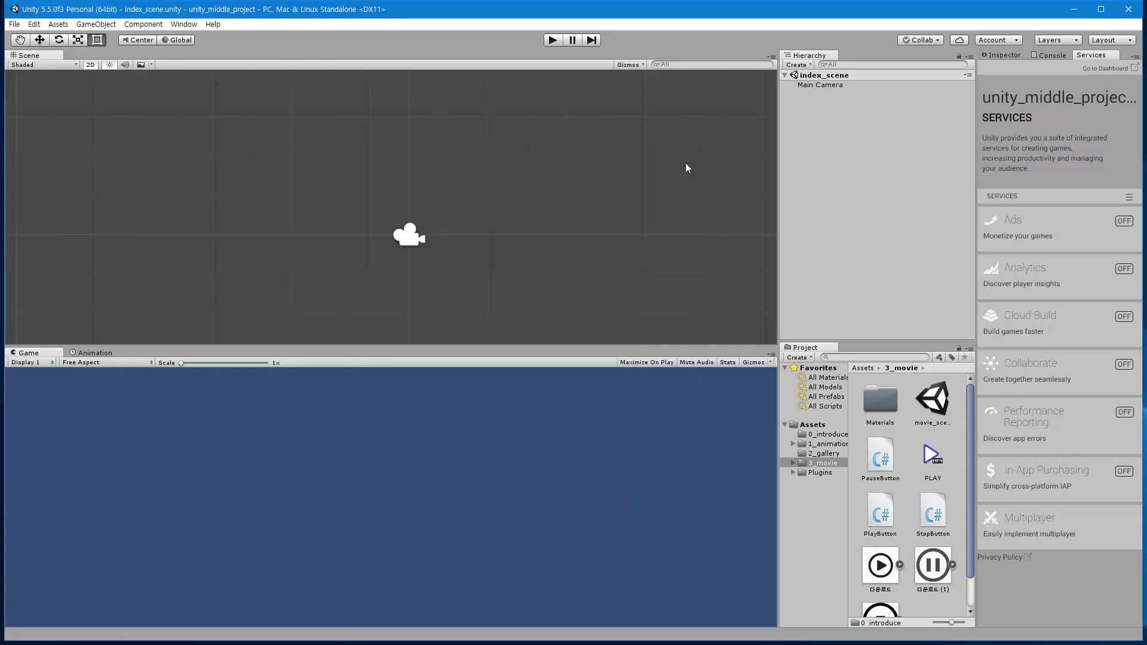
pyautogui.click(822, 436)
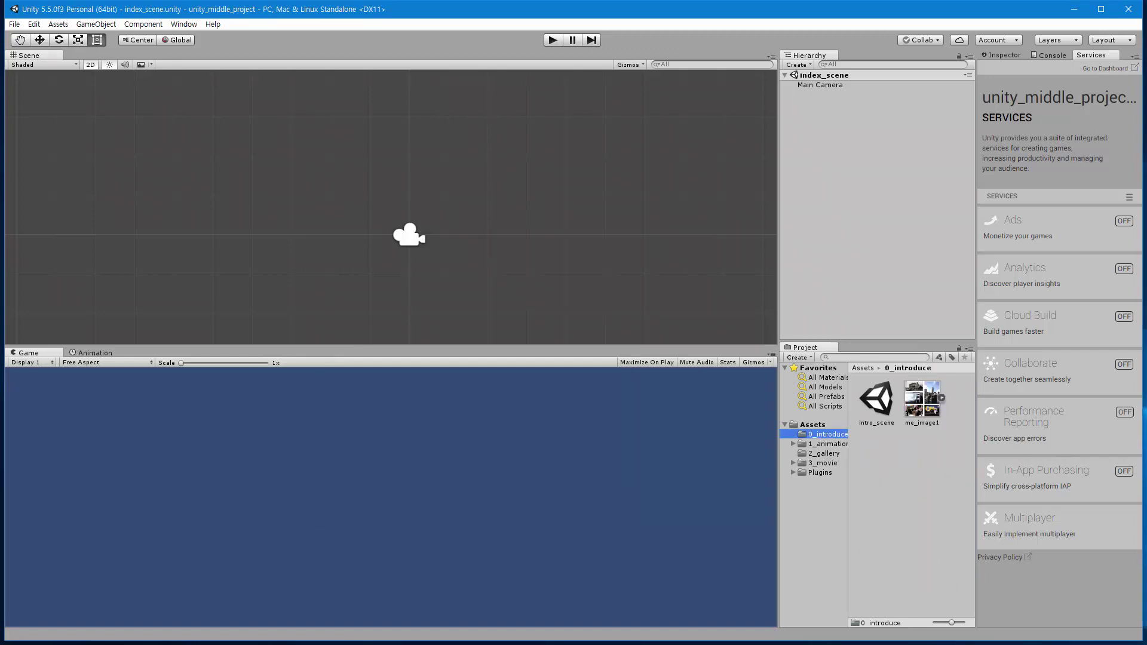
pyautogui.click(814, 426)
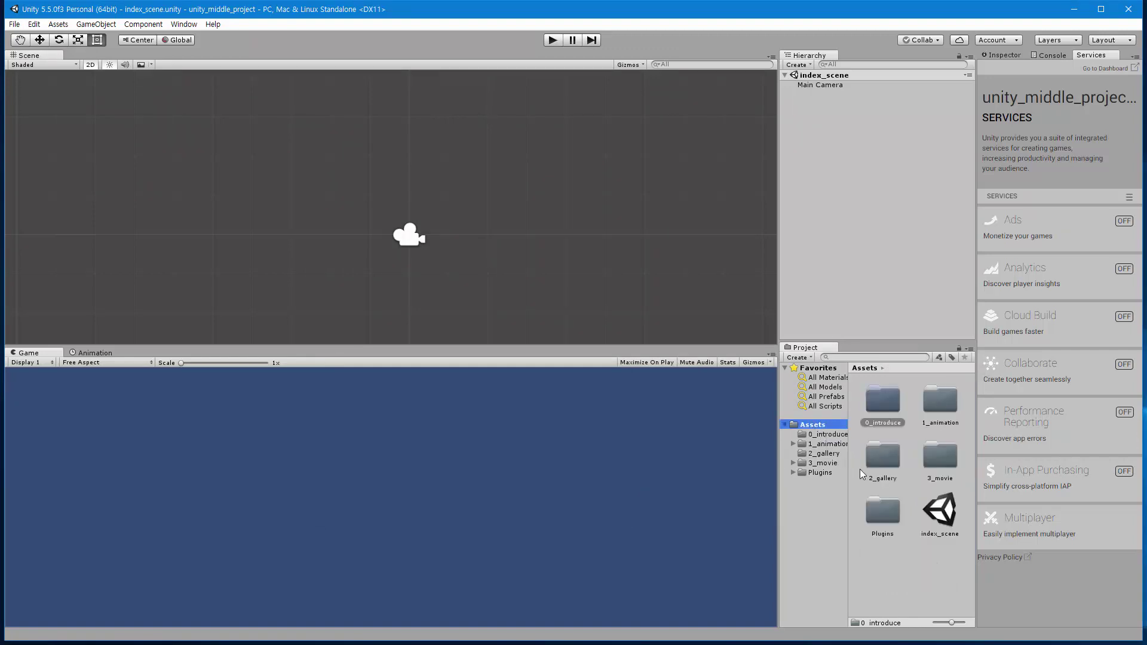
pyautogui.click(949, 512)
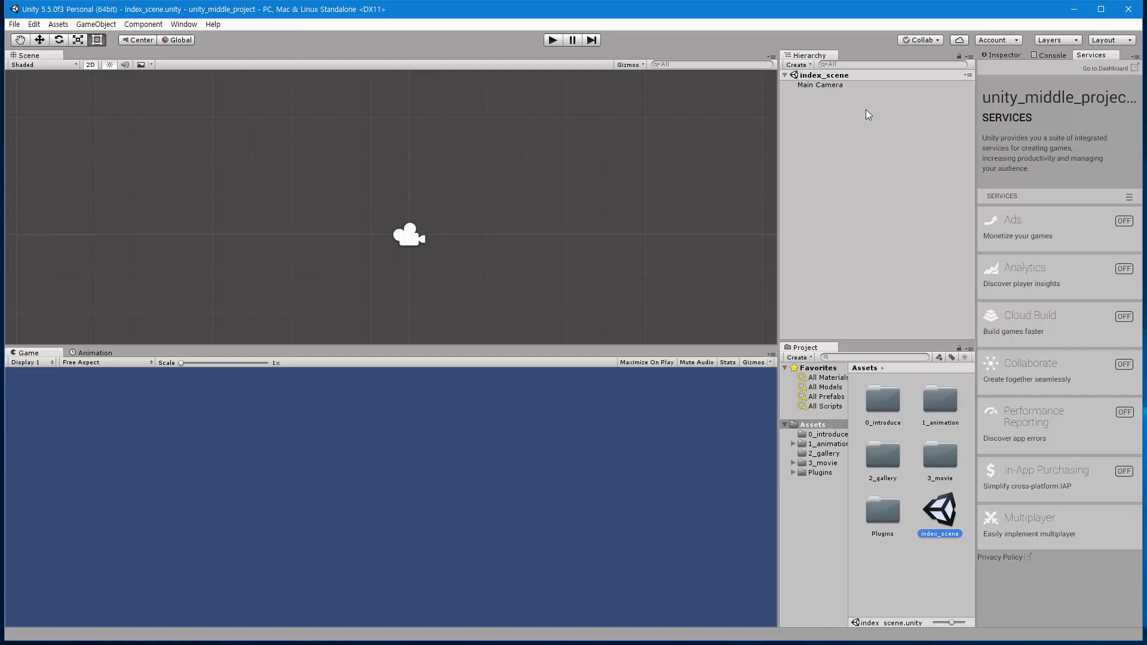
# - Create an empty GameObject in index_scene's Hierarchy and rename it menu
pyautogui.rightClick(791, 99)
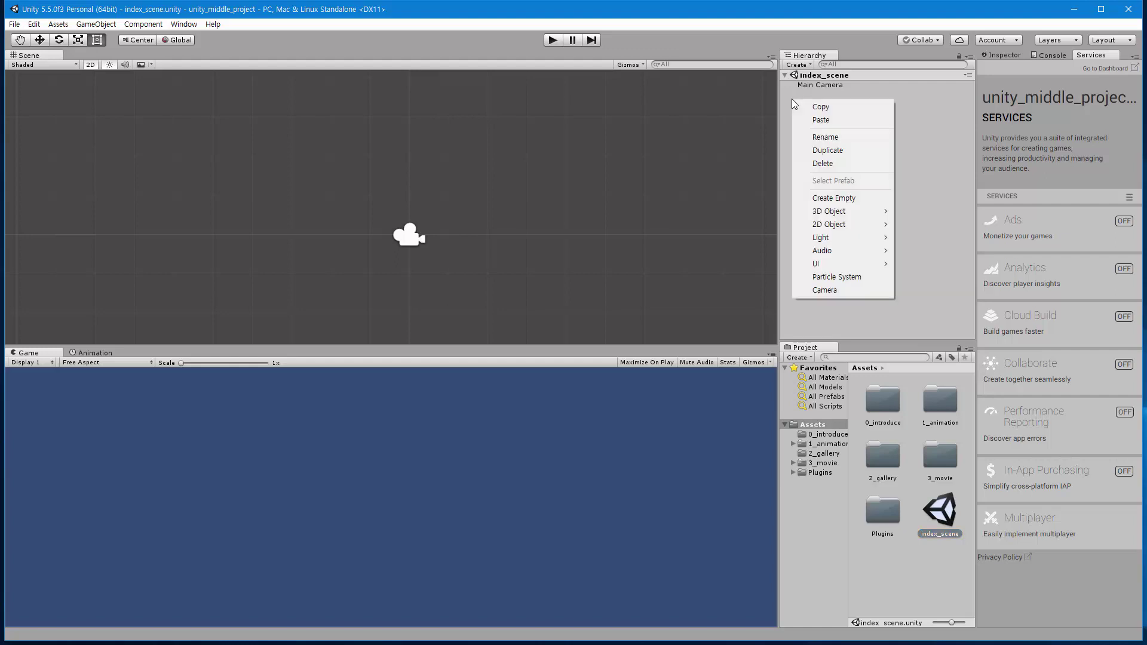
pyautogui.click(853, 202)
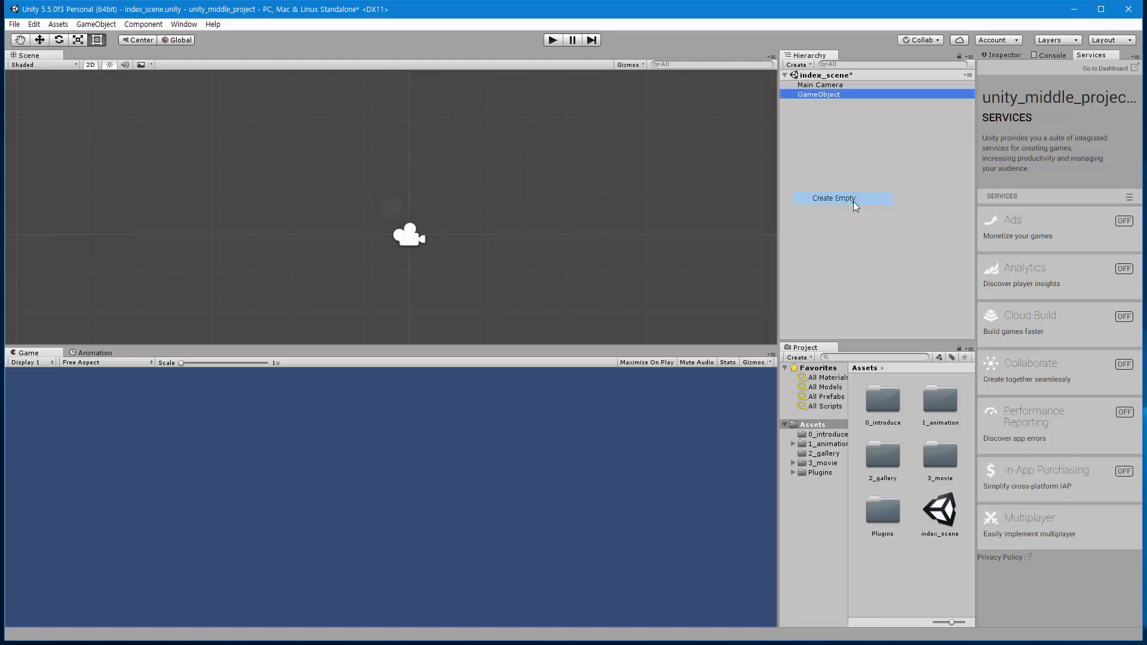
pyautogui.doubleClick(831, 98)
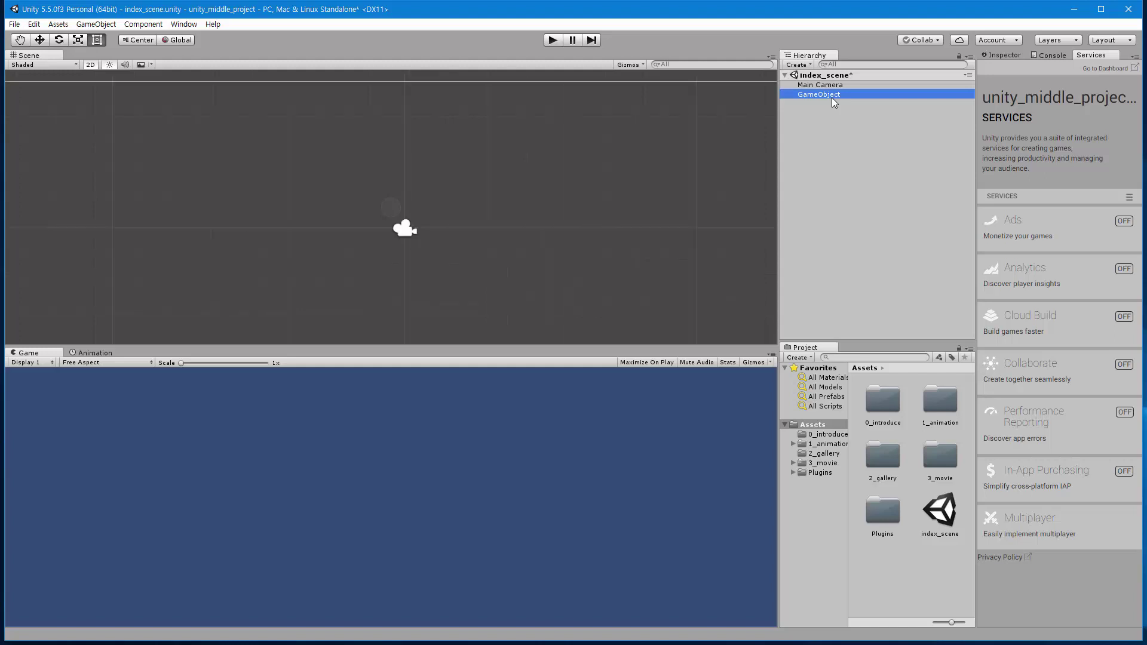
pyautogui.click(831, 93)
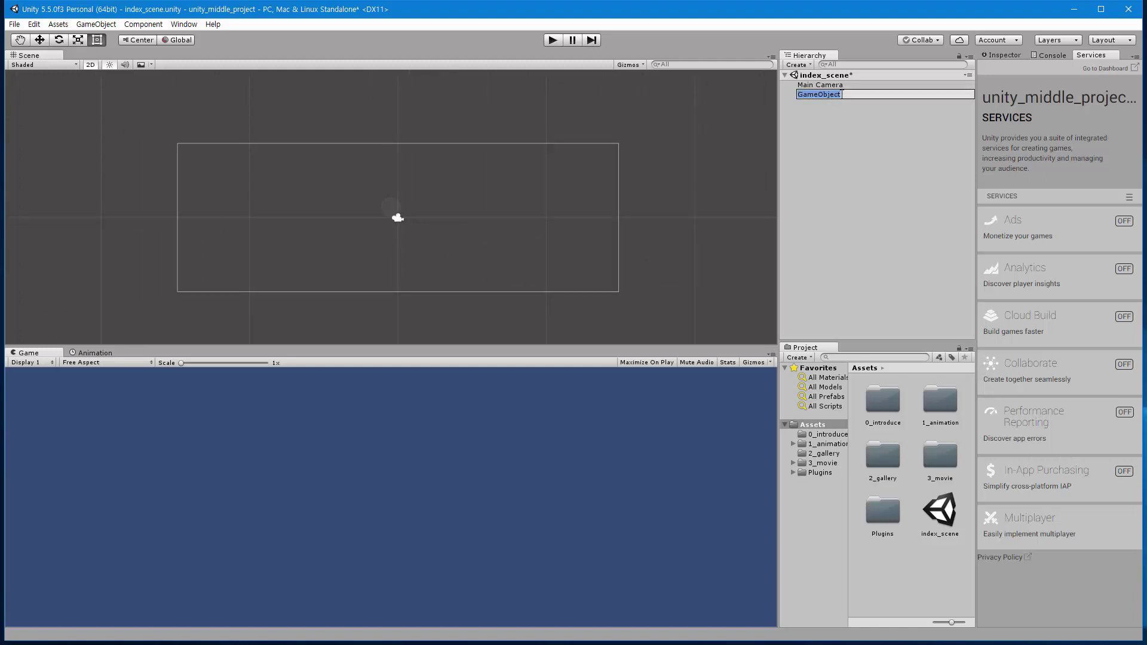
pyautogui.write('menu')
pyautogui.press('Return')
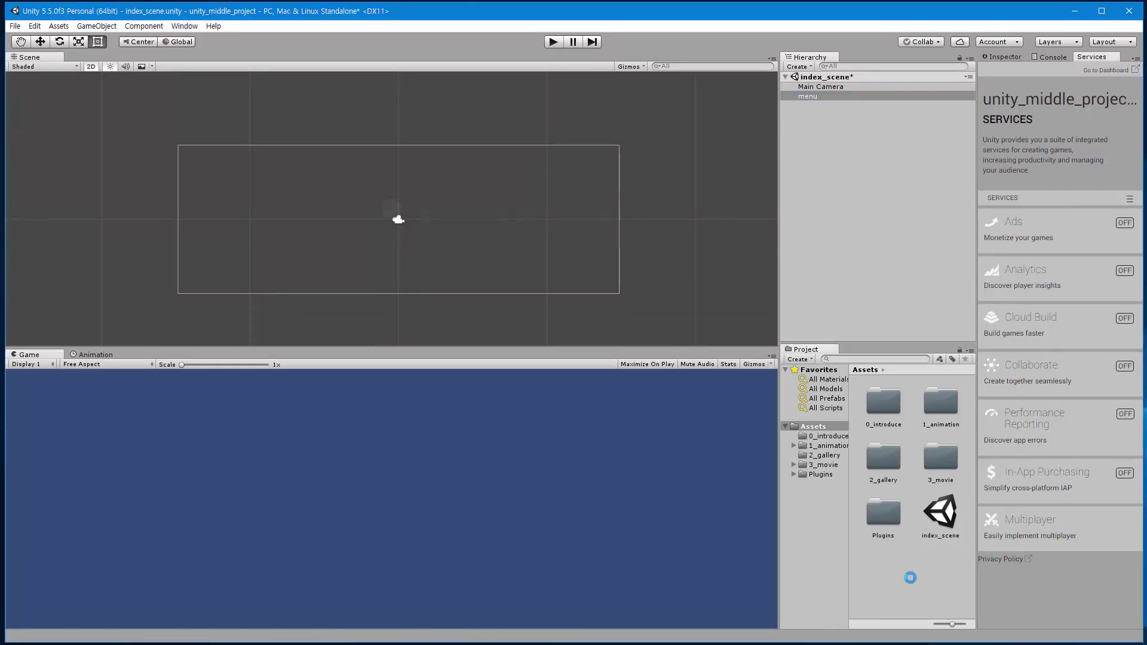
# - Import the green button image into the scene, scale it to 0.3794 and move it to Y -3.69
pyautogui.moveTo(1006, 545); pyautogui.dragTo(908, 576)
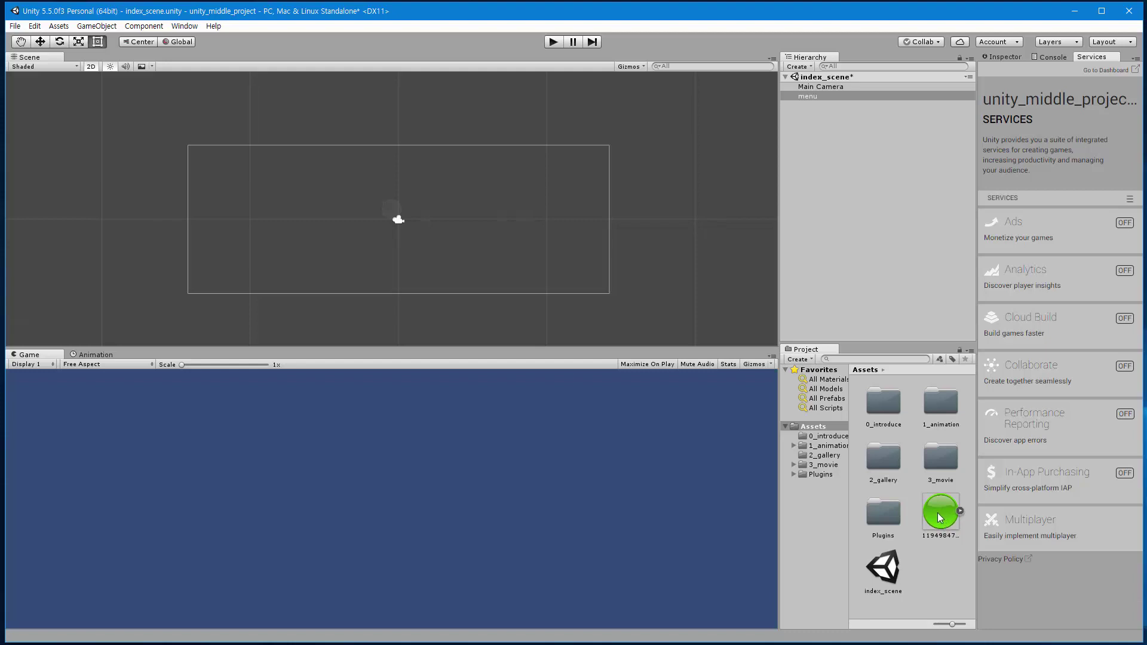
pyautogui.moveTo(946, 519)
pyautogui.mouseDown()
pyautogui.moveTo(424, 263)
pyautogui.moveTo(826, 102)
pyautogui.mouseUp()
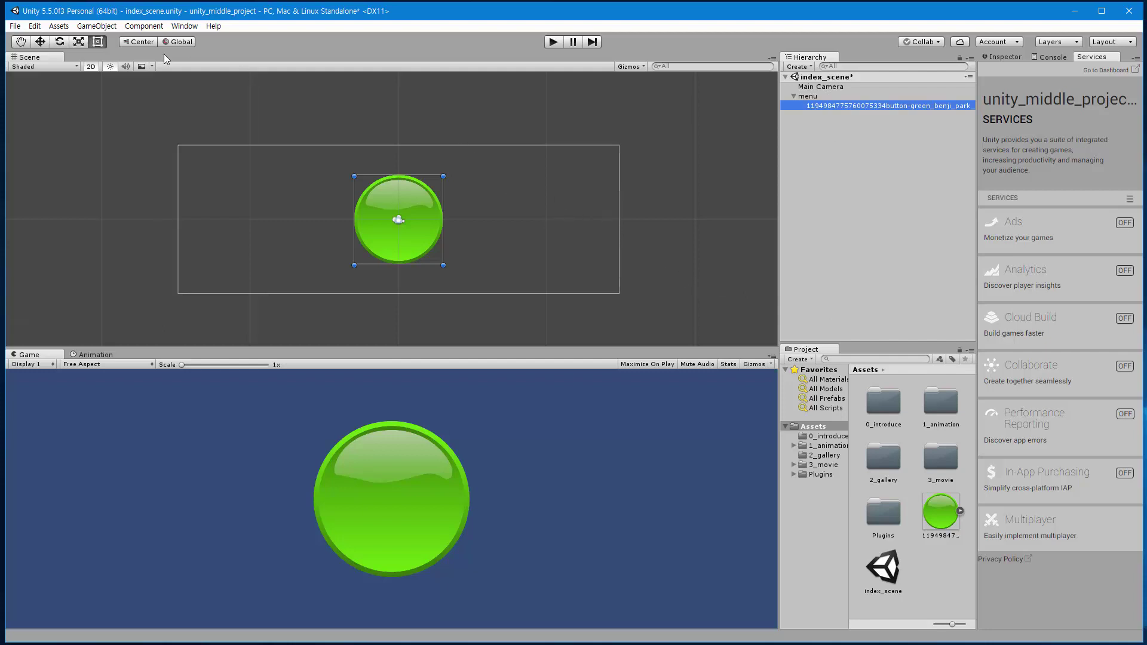
pyautogui.click(80, 42)
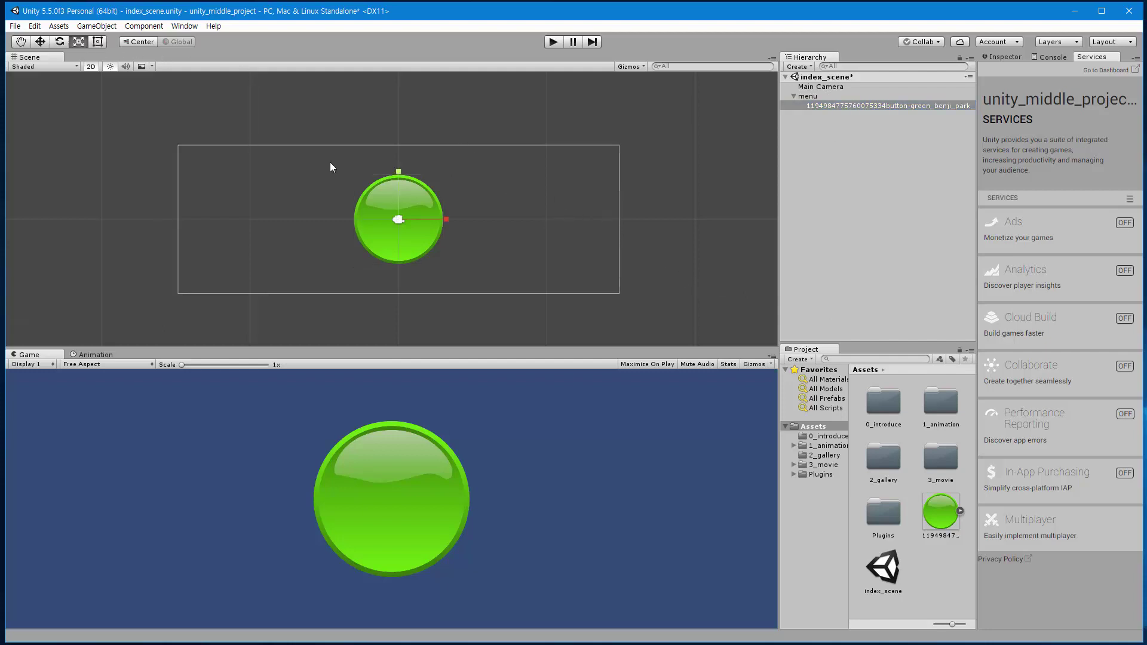
pyautogui.moveTo(400, 220); pyautogui.dragTo(377, 244)
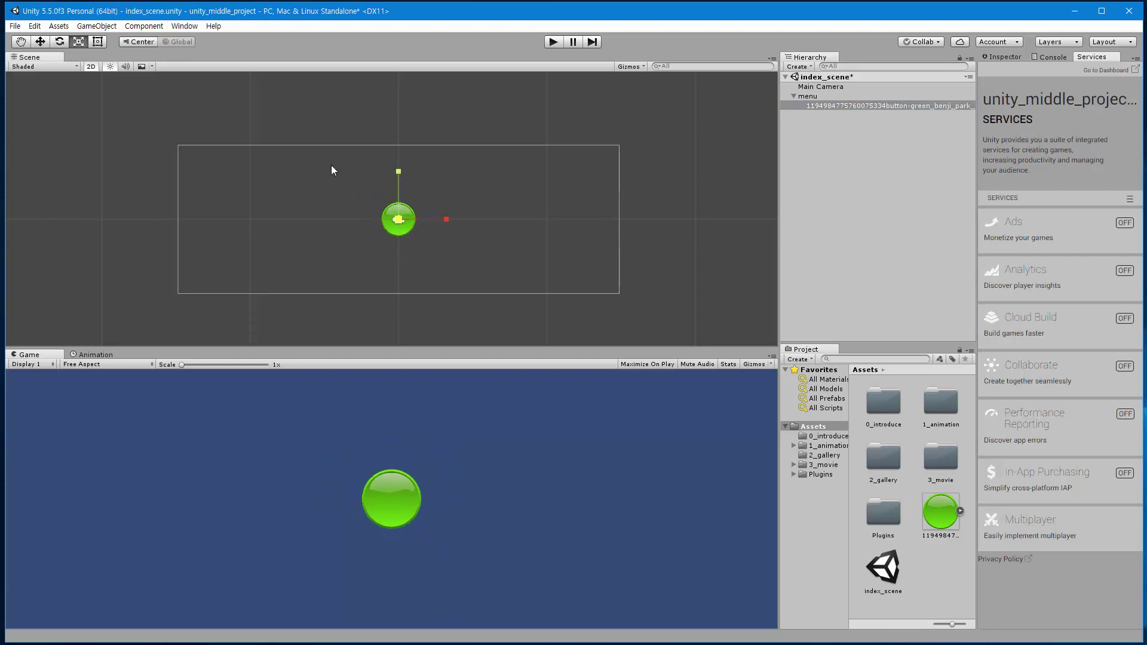
pyautogui.click(41, 42)
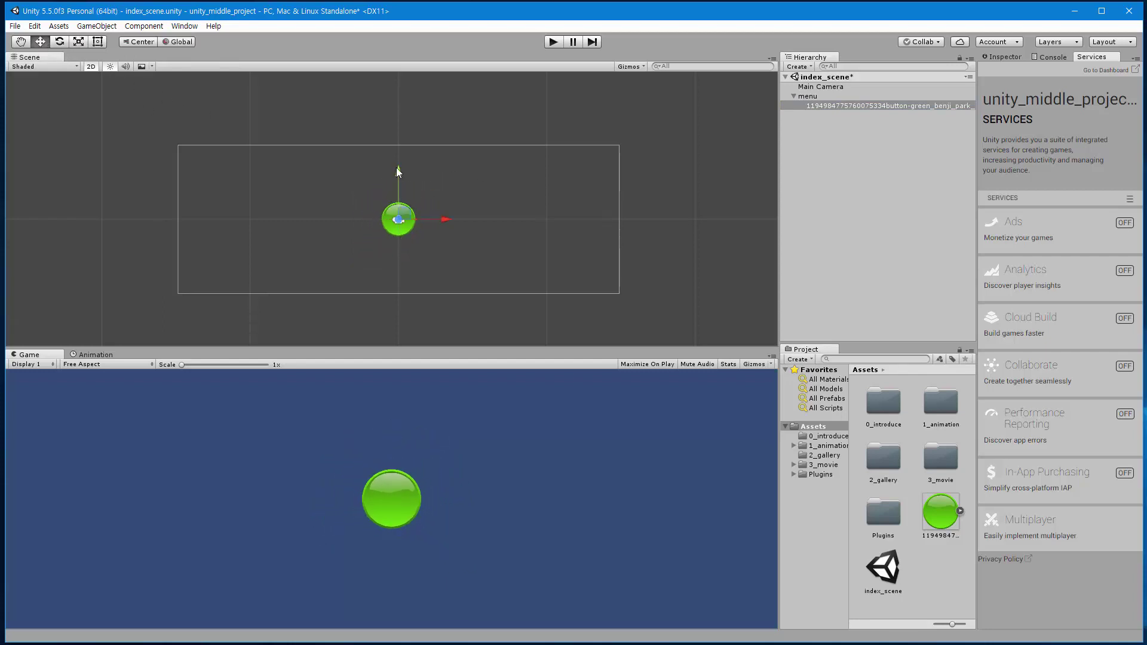
pyautogui.moveTo(399, 170)
pyautogui.mouseDown()
pyautogui.moveTo(403, 218)
pyautogui.moveTo(449, 260)
pyautogui.mouseUp()
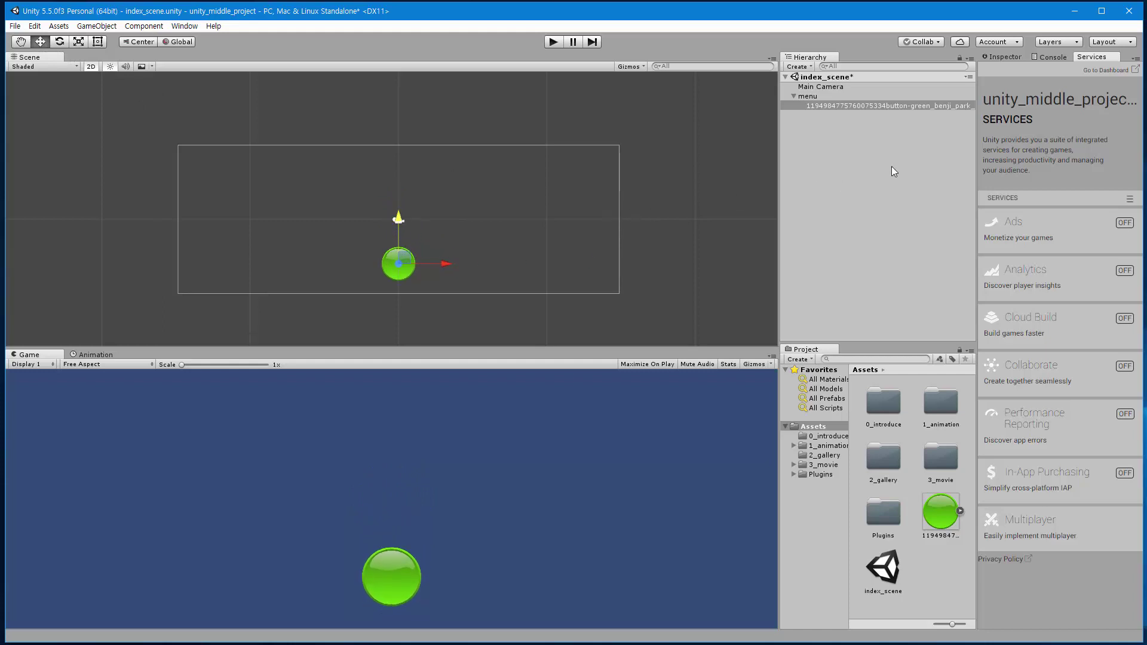
pyautogui.click(1007, 57)
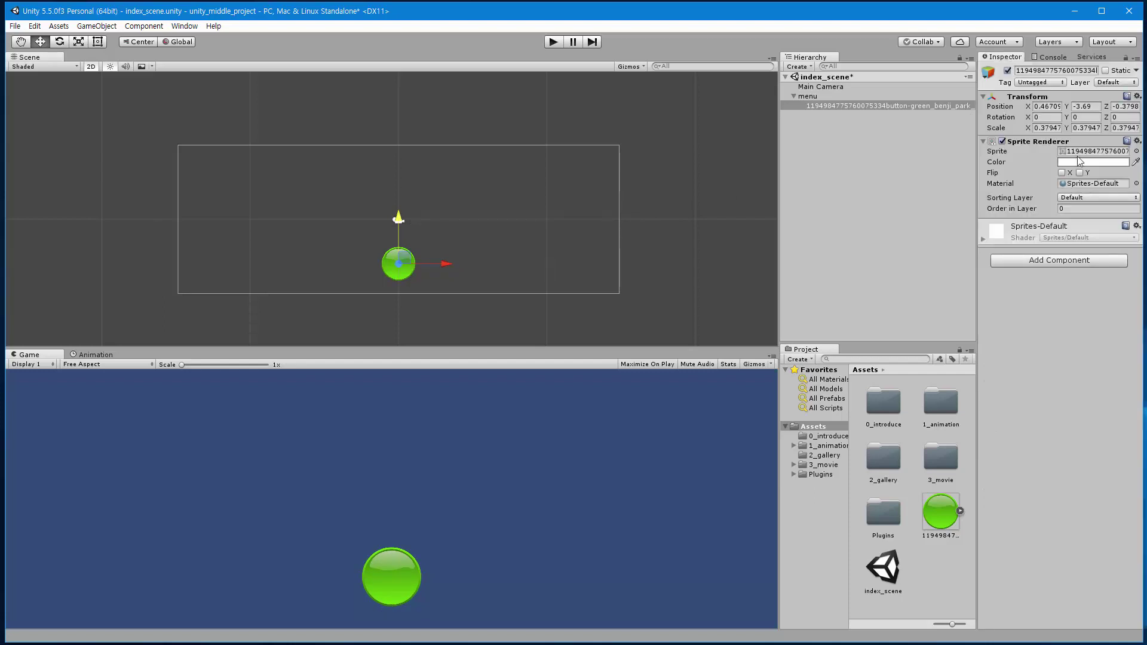
# - Add a Circle Collider 2D with radius 3 to the green button
pyautogui.click(1073, 263)
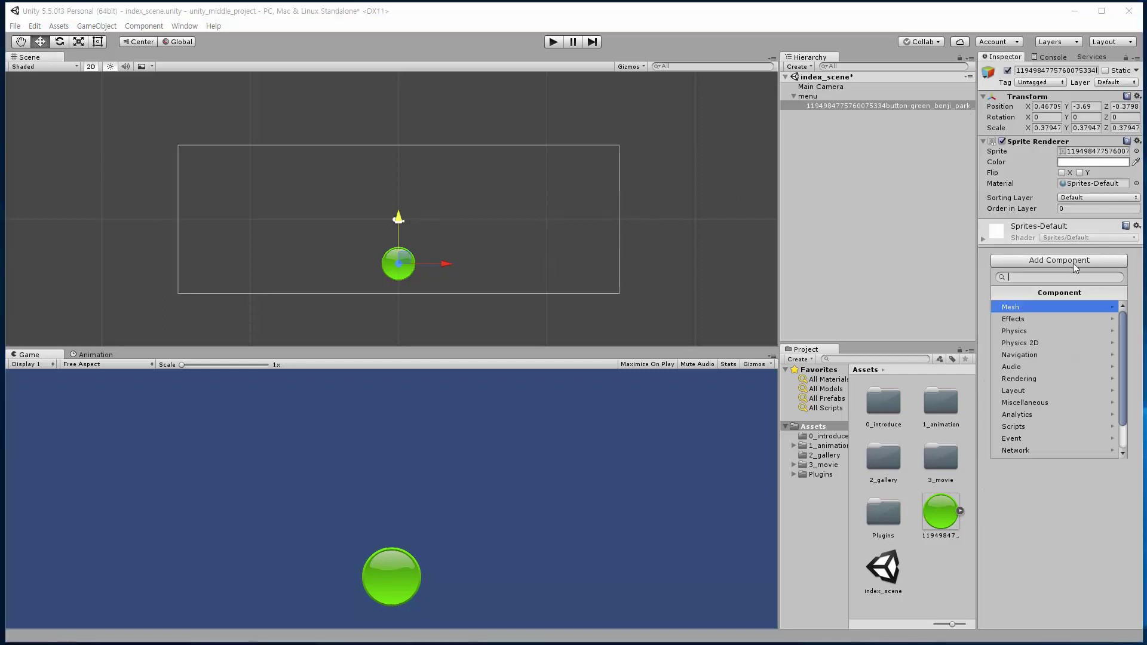
pyautogui.click(1054, 345)
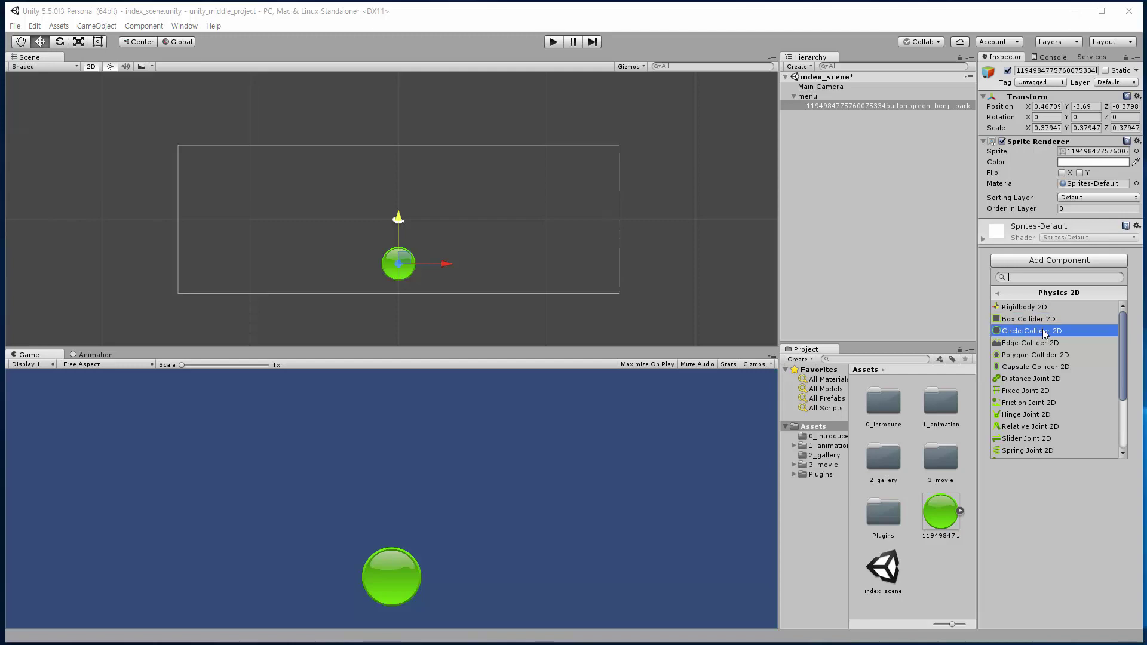
pyautogui.click(1044, 334)
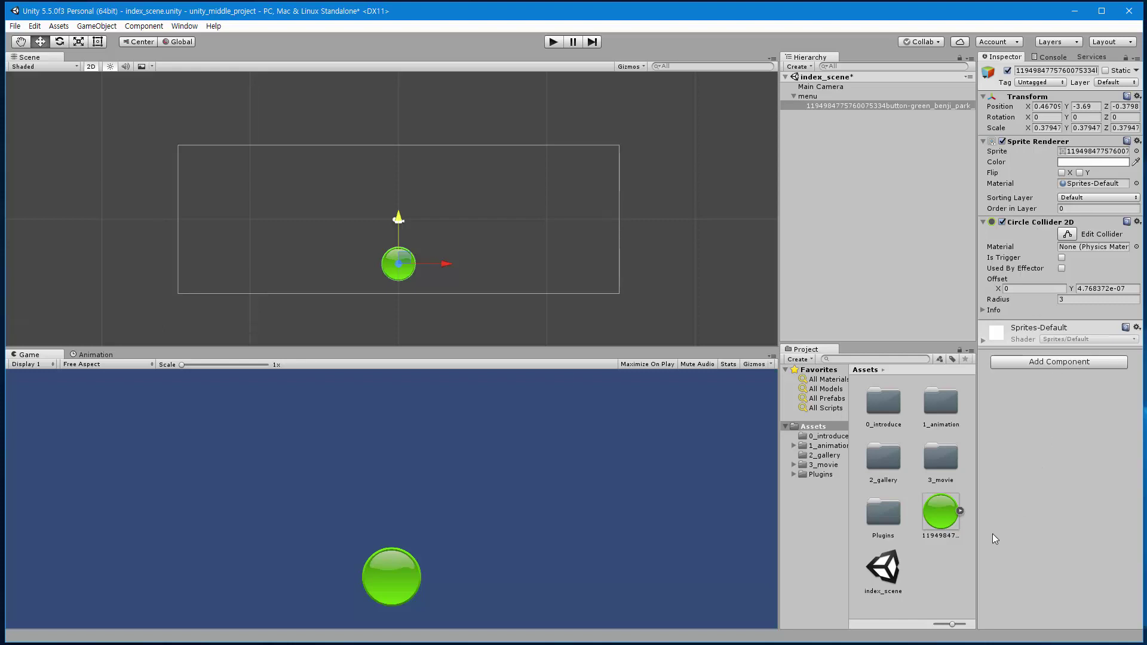
# - Create a new C# script in the Assets folder and name it Button01
pyautogui.rightClick(939, 565)
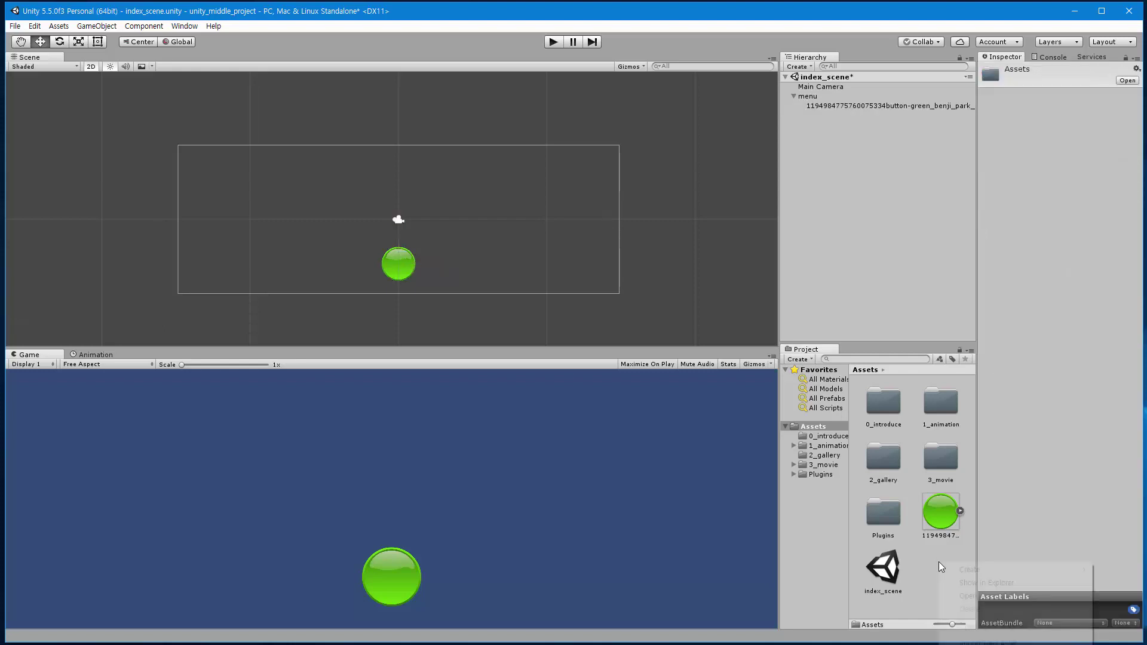
pyautogui.moveTo(955, 570)
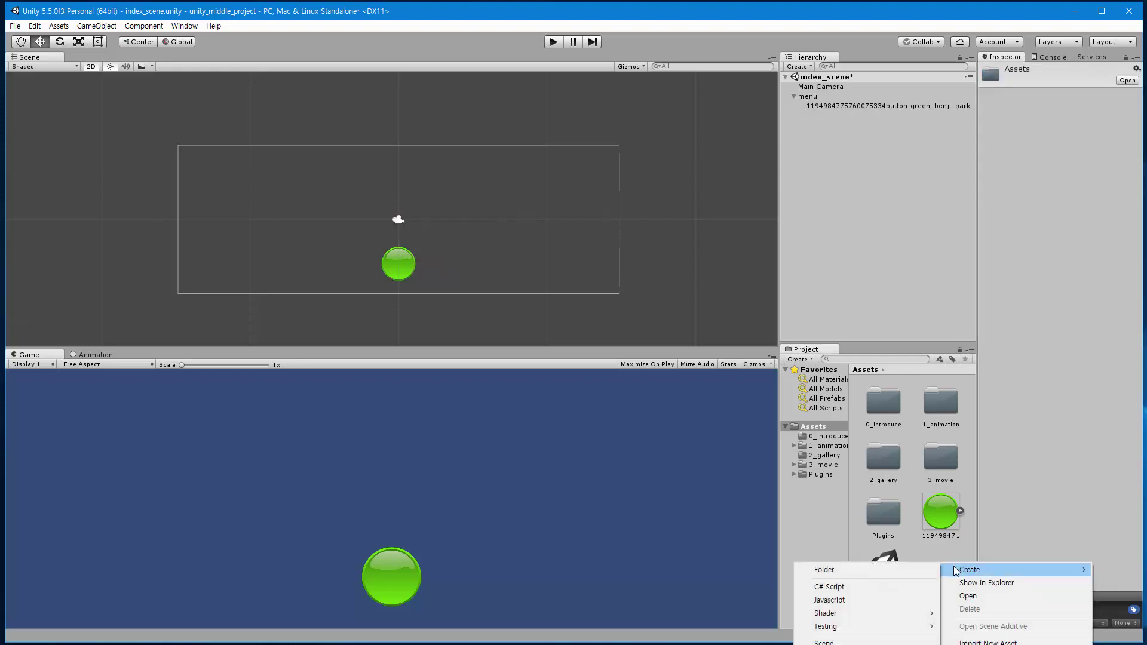
pyautogui.click(912, 589)
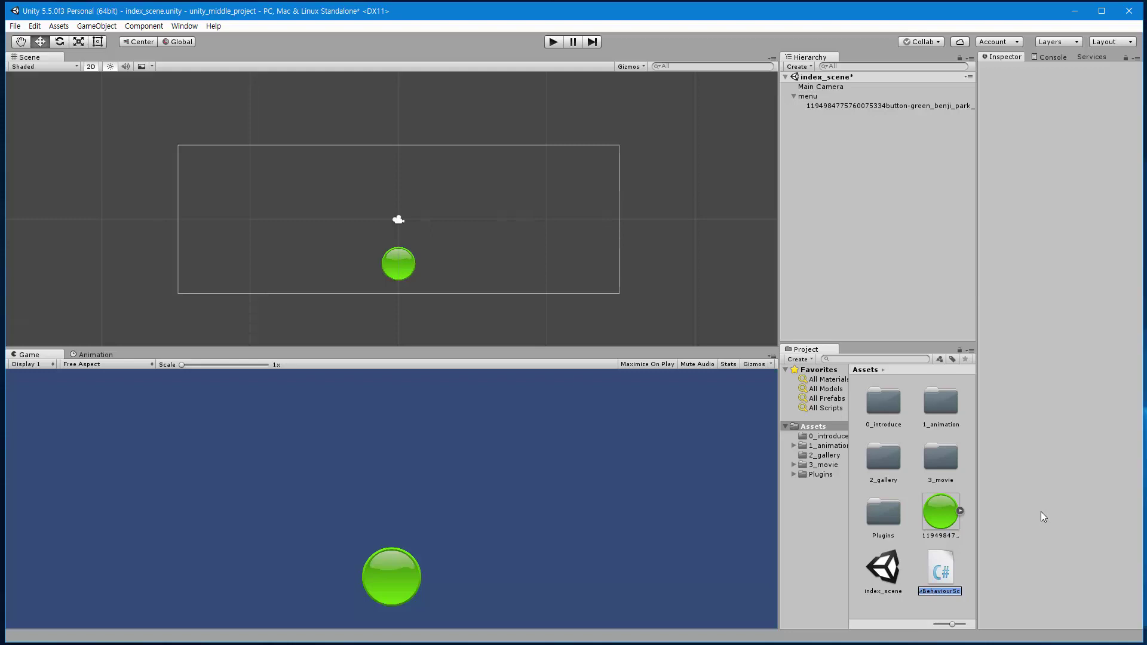
pyautogui.write('Bu')
pyautogui.write('tton')
pyautogui.write('01')
pyautogui.press('Return')
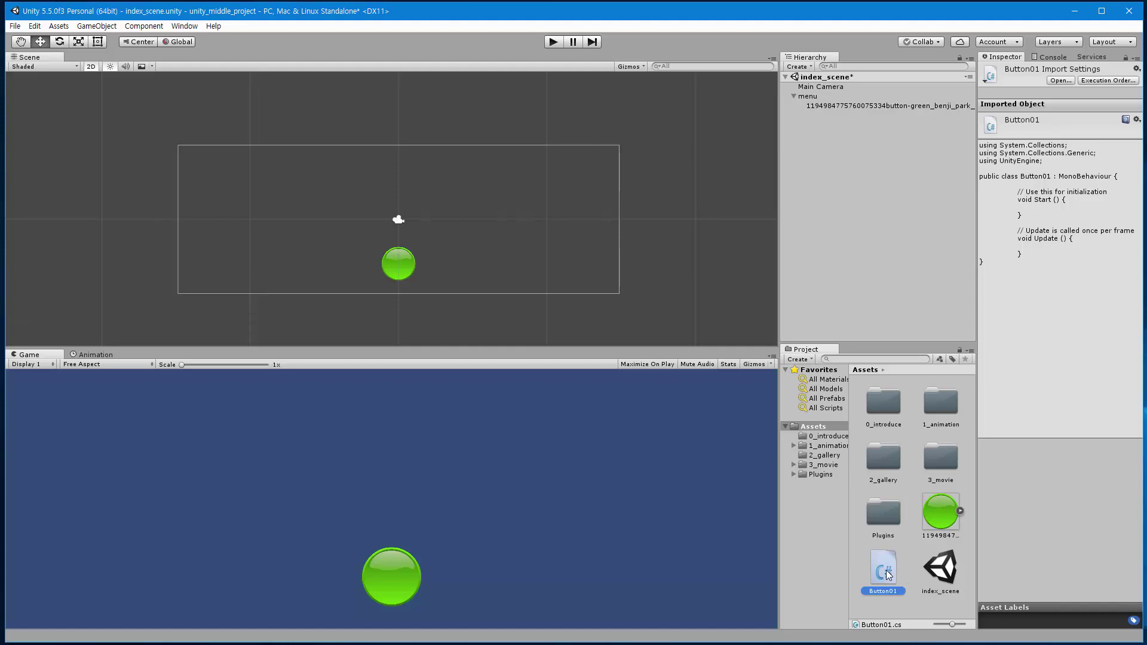
# - Open Button01.cs in Visual Studio, reload the project, and enlarge the editor window
pyautogui.doubleClick(886, 570)
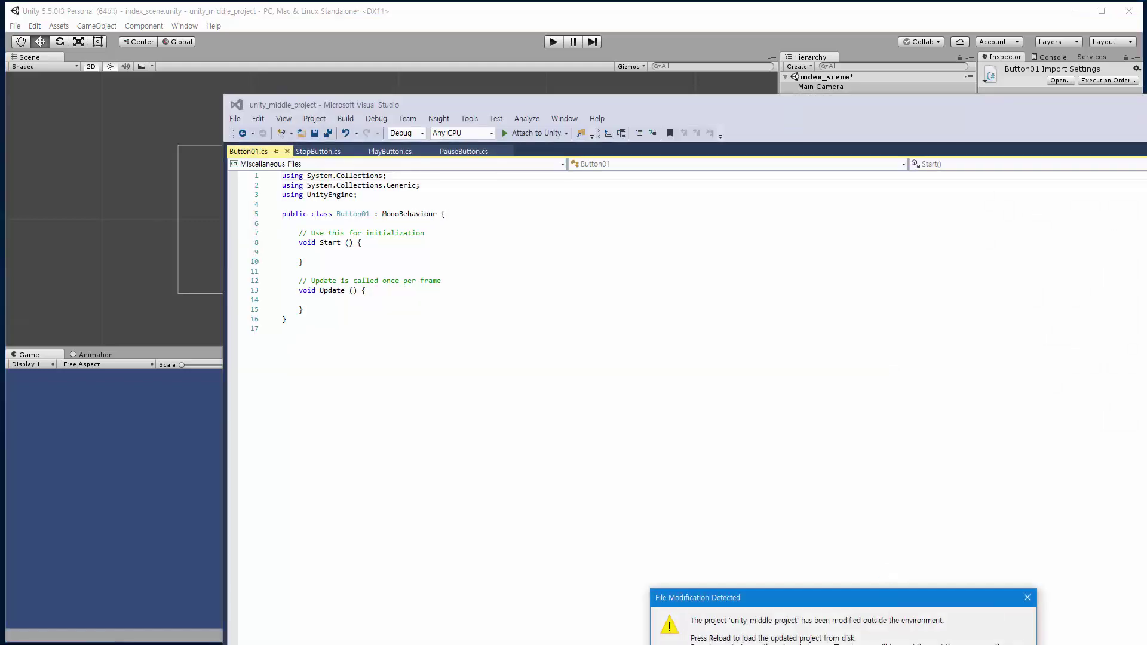
pyautogui.press('Return')
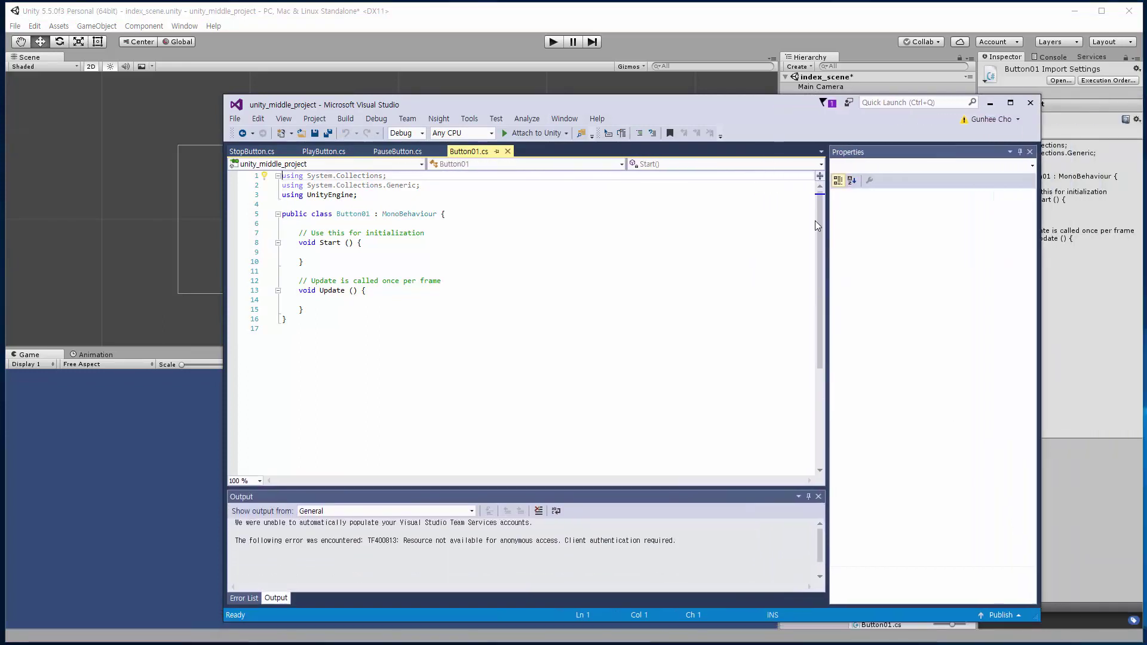
pyautogui.moveTo(724, 108); pyautogui.dragTo(649, 59)
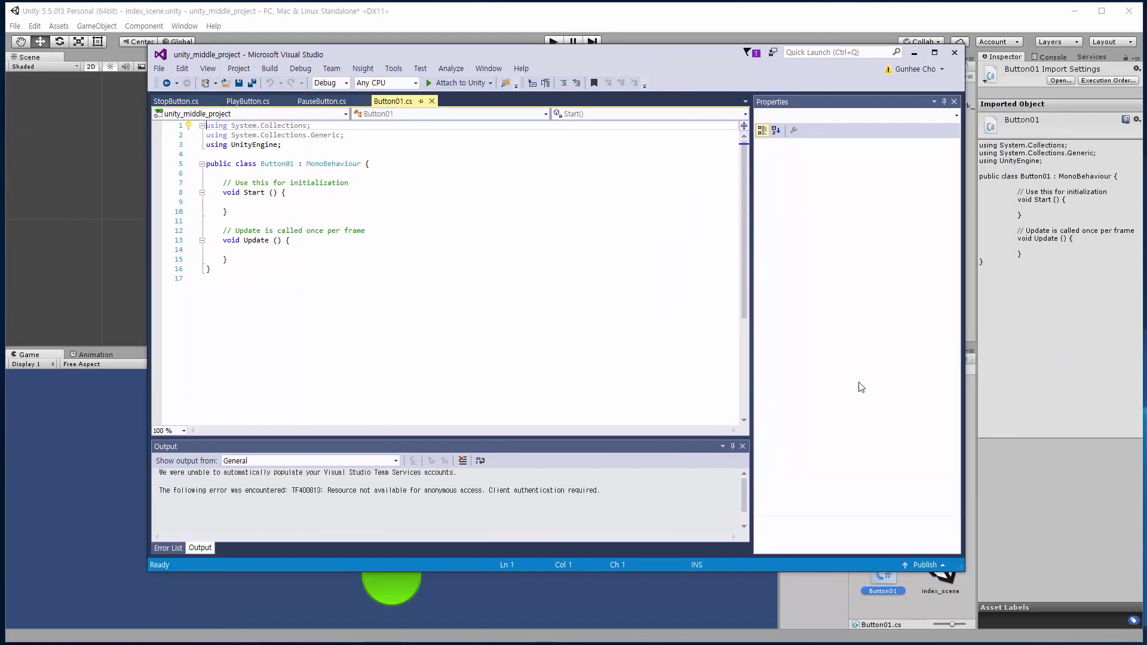
pyautogui.moveTo(964, 564); pyautogui.dragTo(1043, 625)
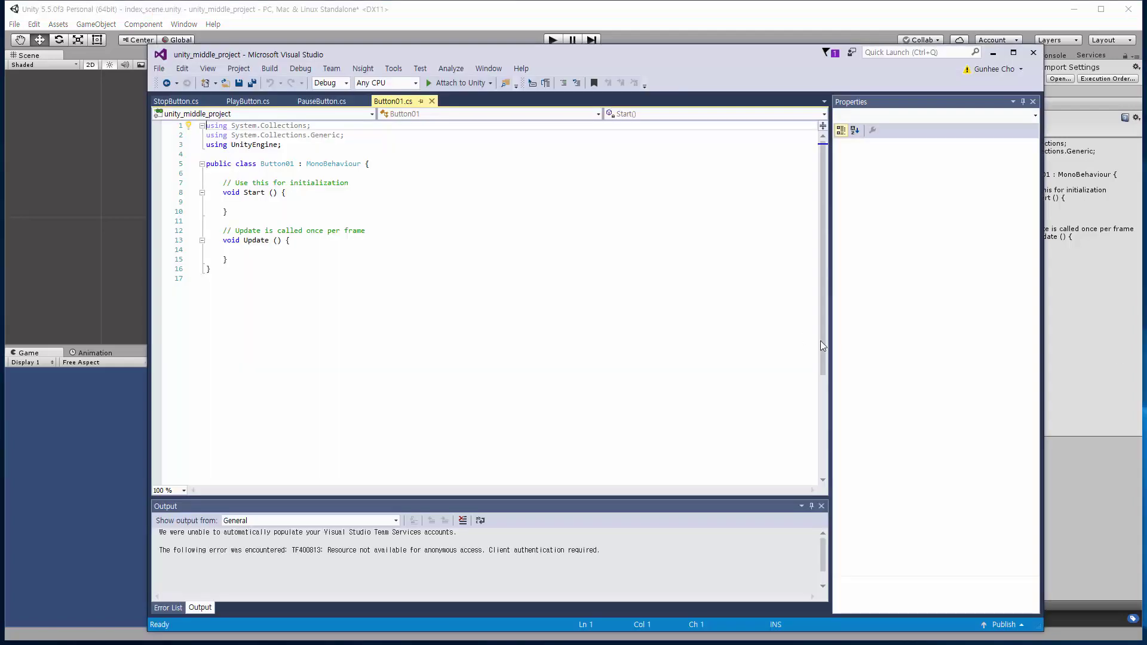
# - Add 'using UnityEngine.SceneManagement;' on a new line below using UnityEngine
pyautogui.click(295, 146)
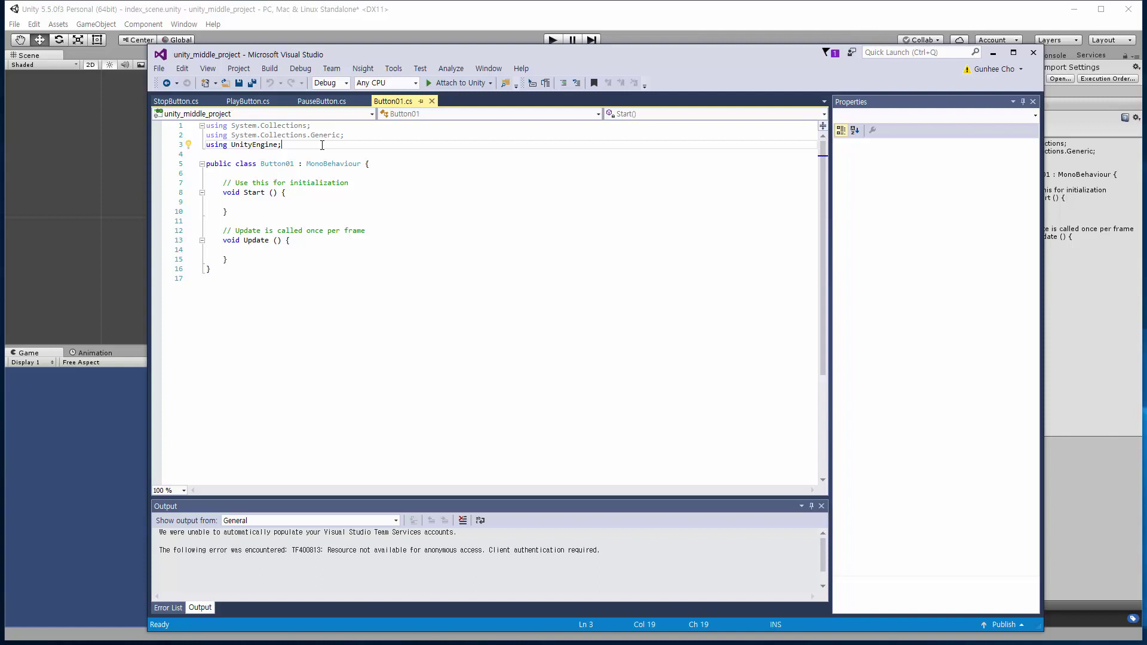
pyautogui.press('Return')
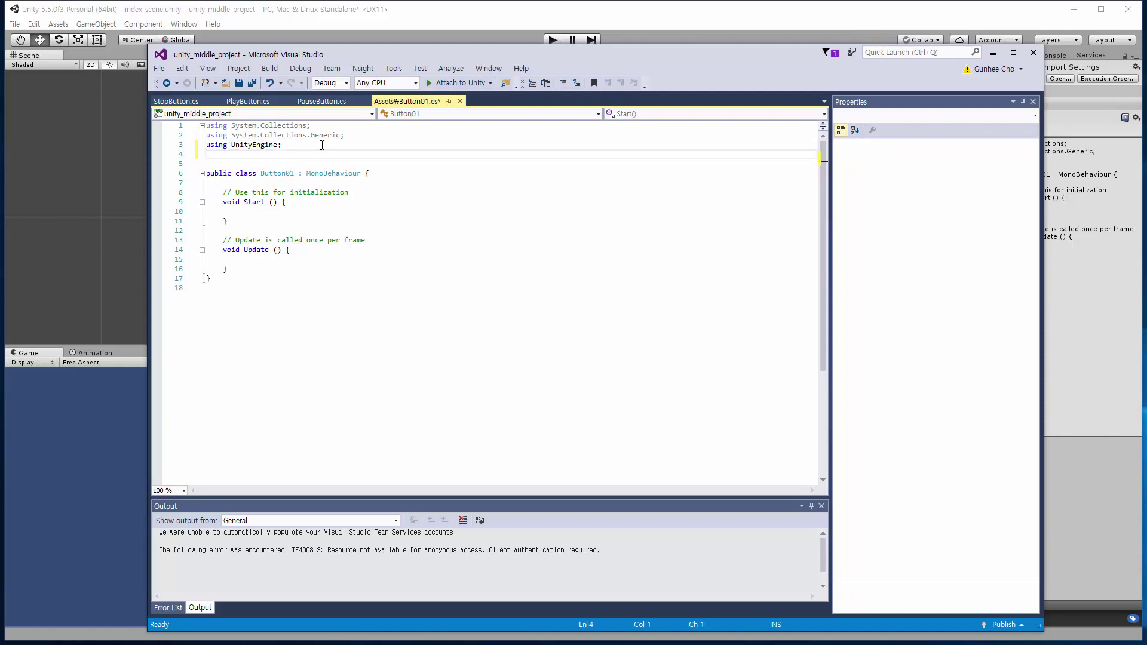
pyautogui.write('using')
pyautogui.write(' Unity')
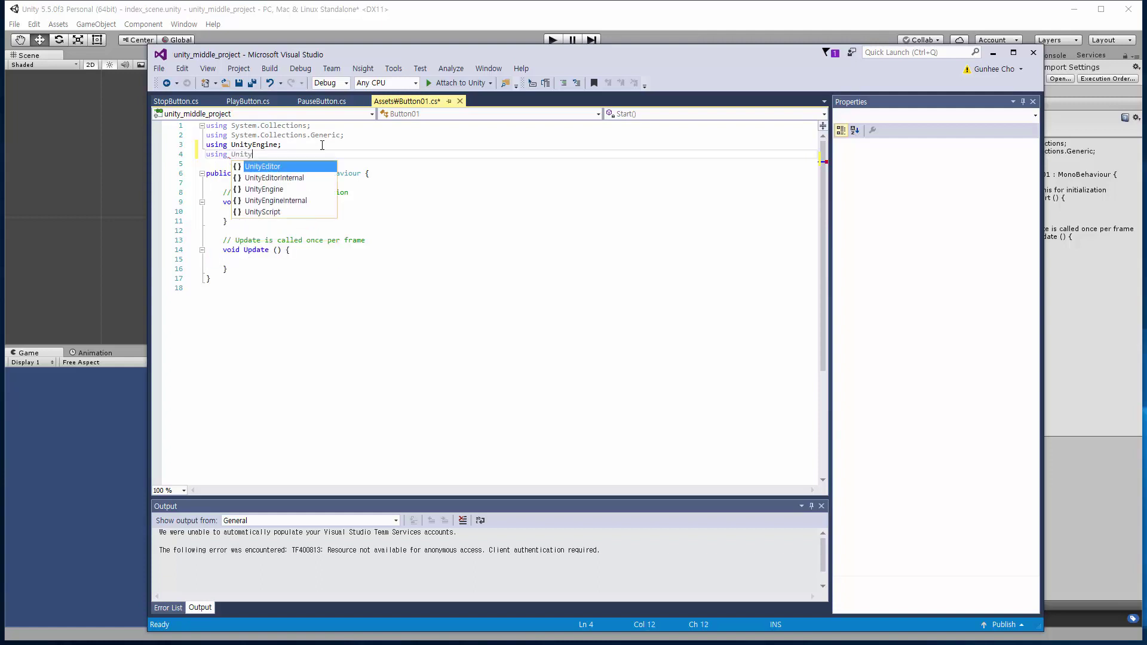
pyautogui.write('en')
pyautogui.press('Tab')
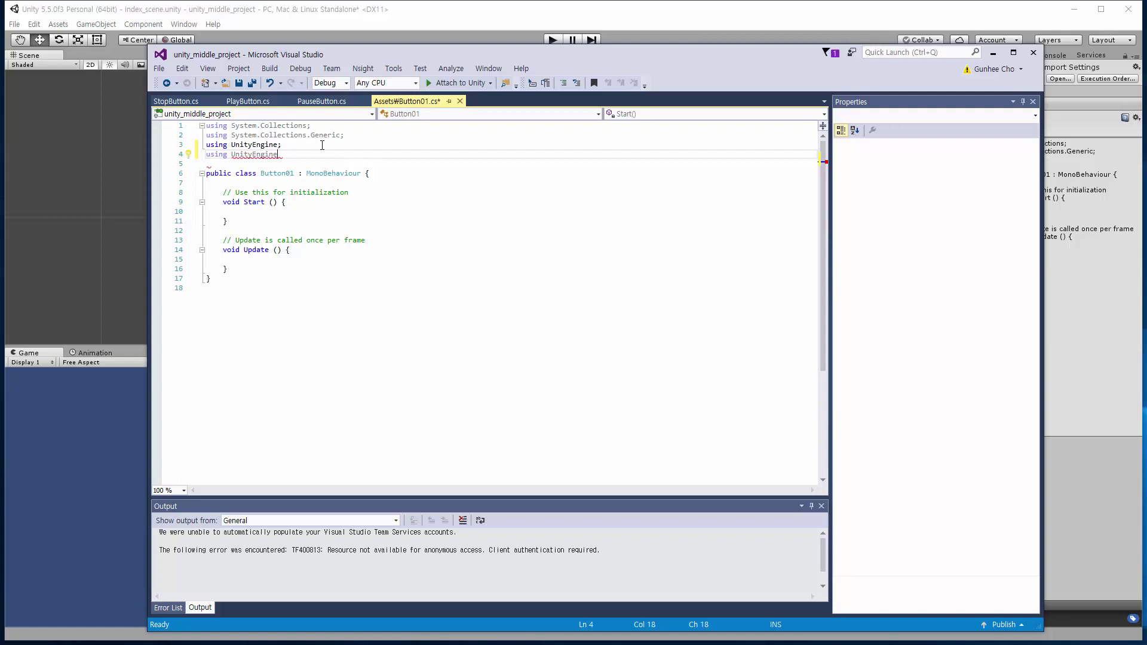
pyautogui.write('.s')
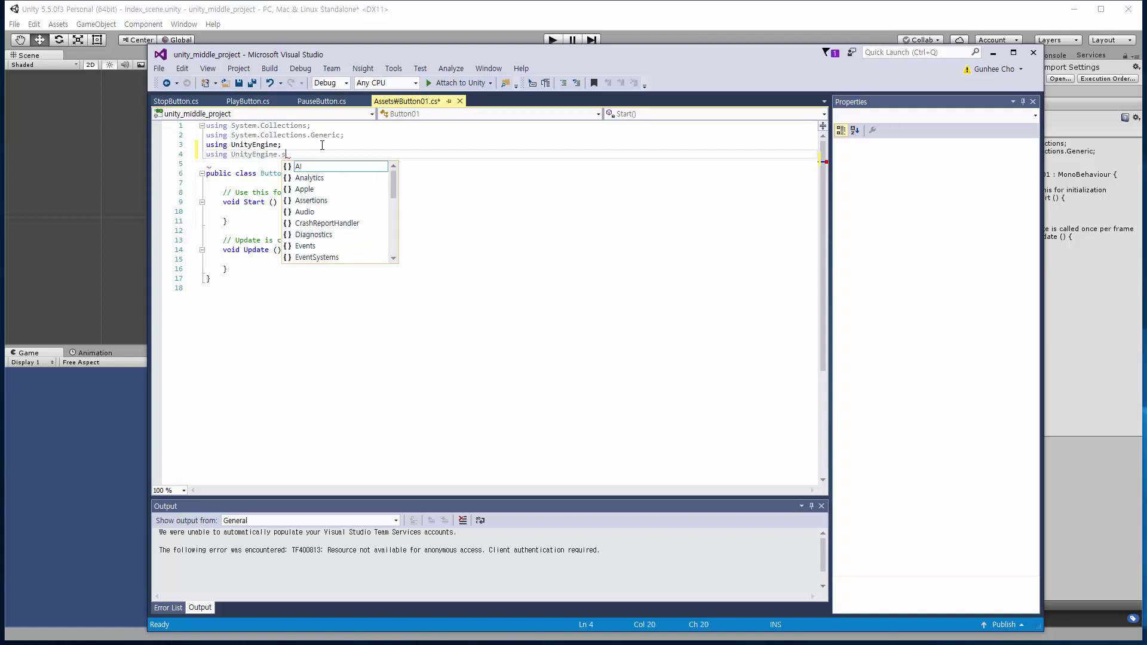
pyautogui.write('cn')
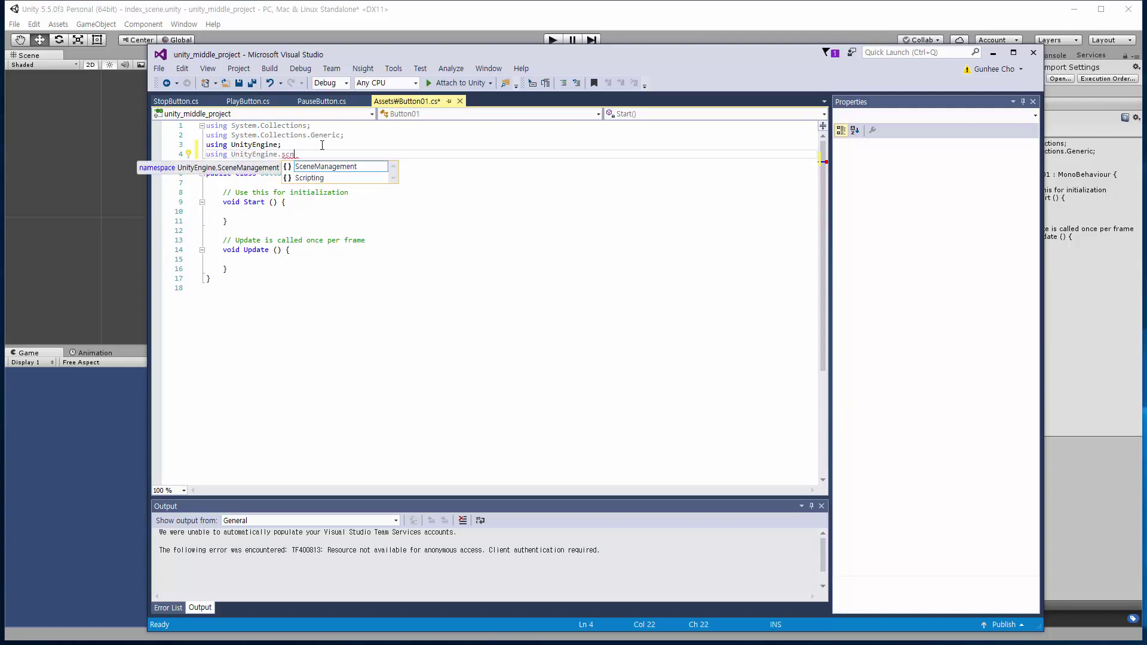
pyautogui.press('Tab')
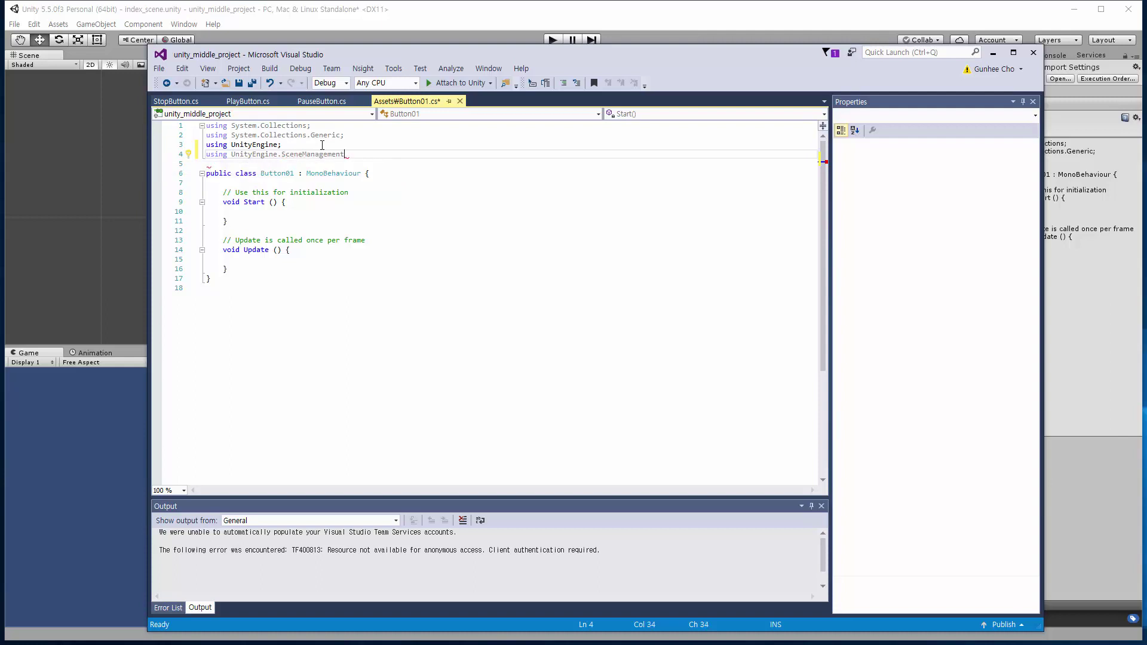
pyautogui.write(';')
pyautogui.doubleClick(323, 154)
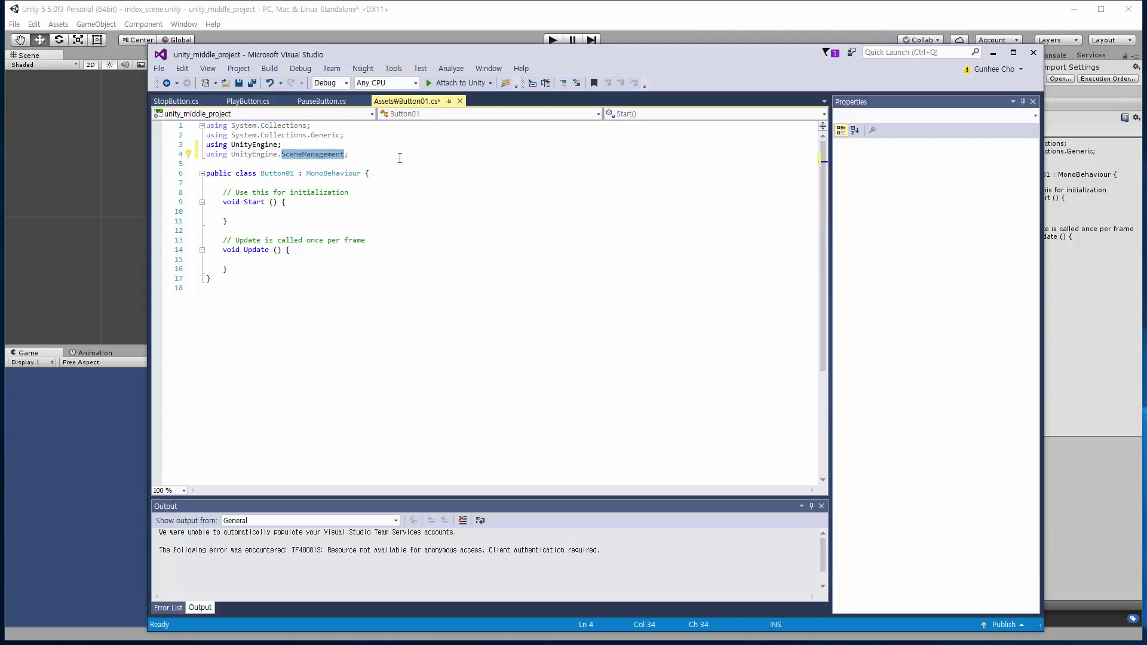
pyautogui.hotkey('alt', 'Tab')
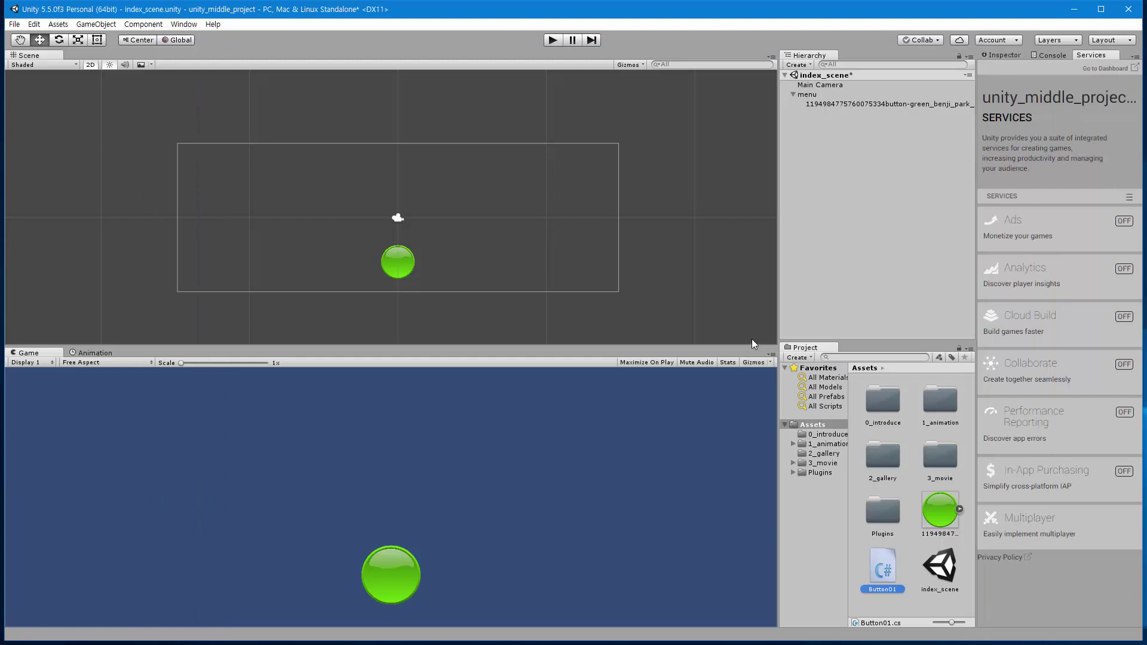
# - Write an OnMouseDown method calling SceneManager.LoadScene(1, LoadSceneMode.Single)
pyautogui.hotkey('alt', 'Tab')
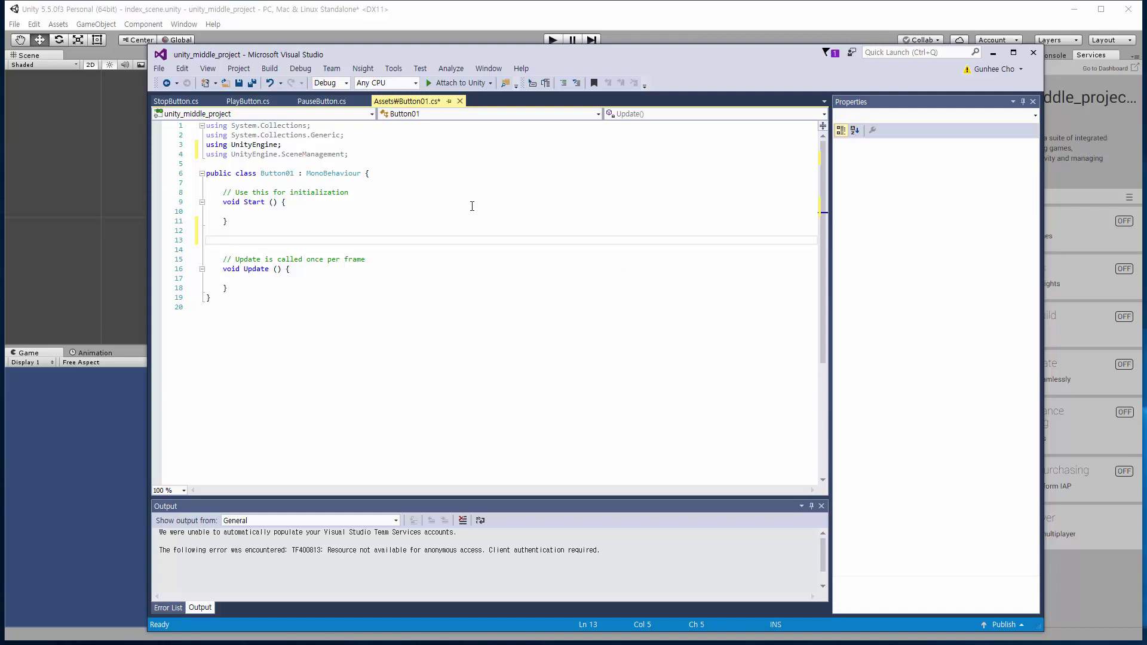
pyautogui.write('void')
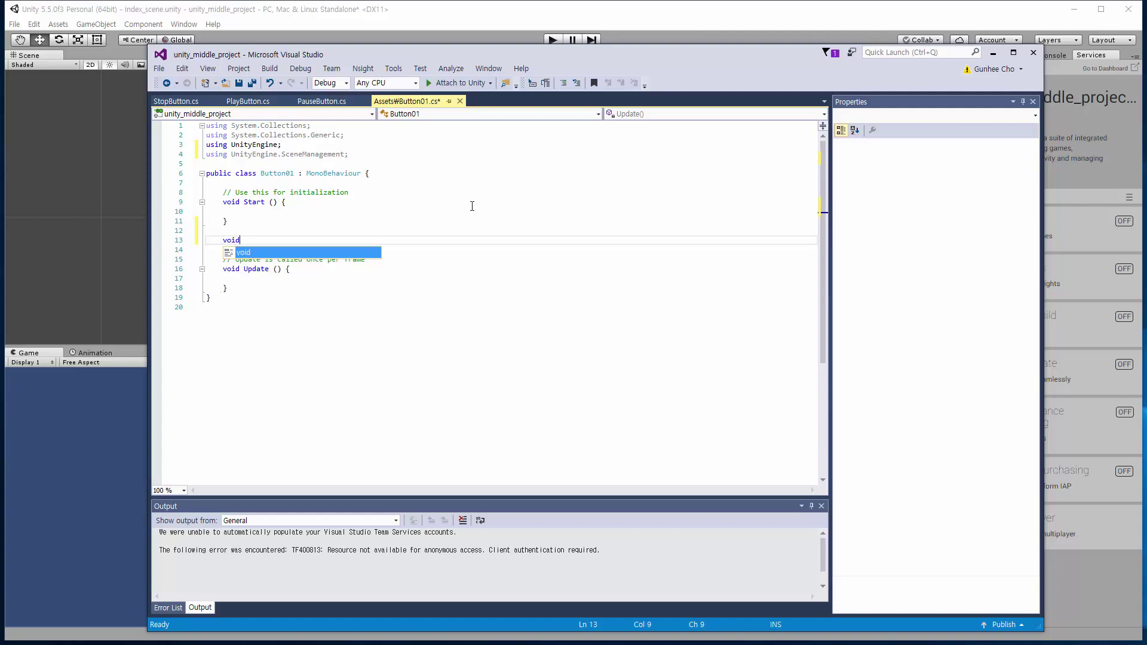
pyautogui.write(' OnMouse')
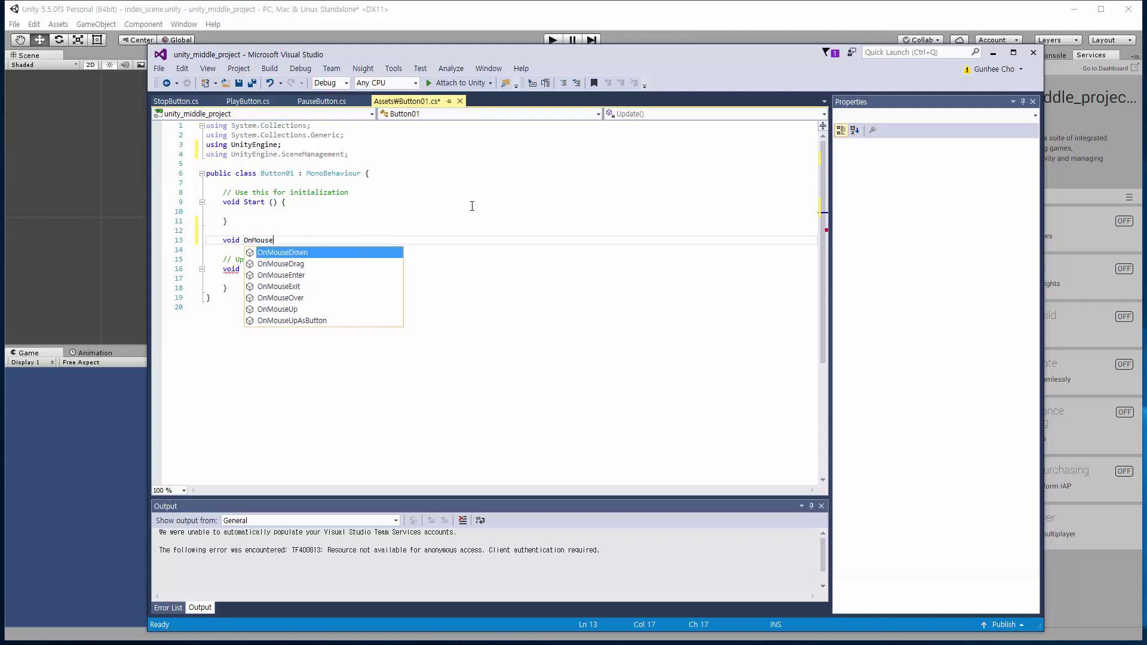
pyautogui.write('Down')
pyautogui.press('Return')
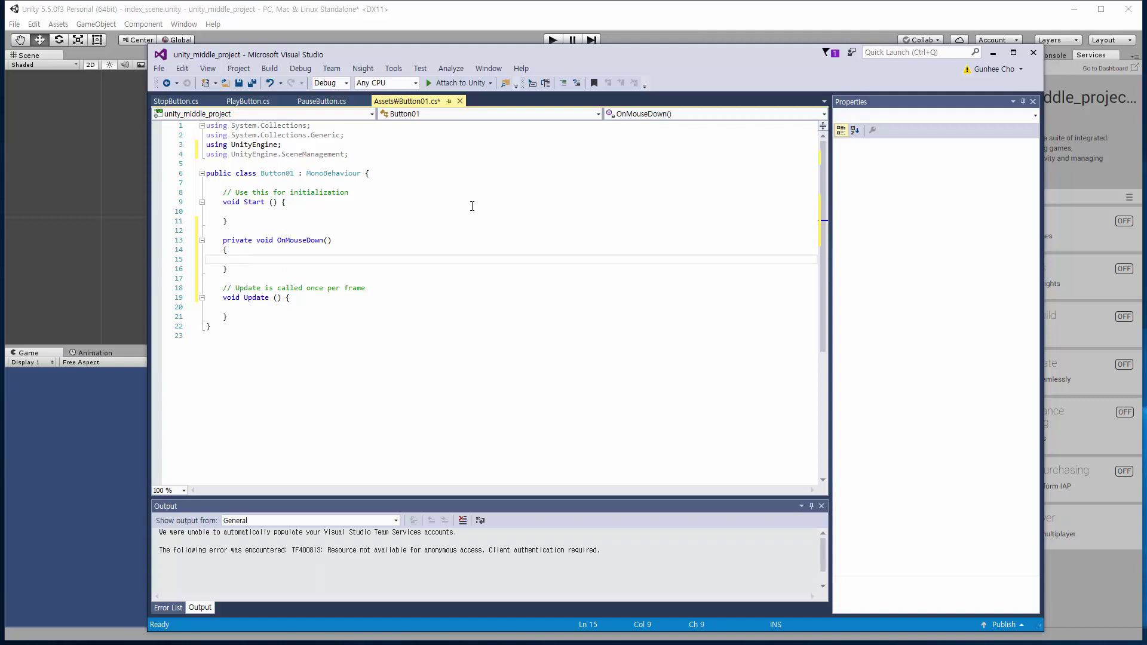
pyautogui.write('Scene')
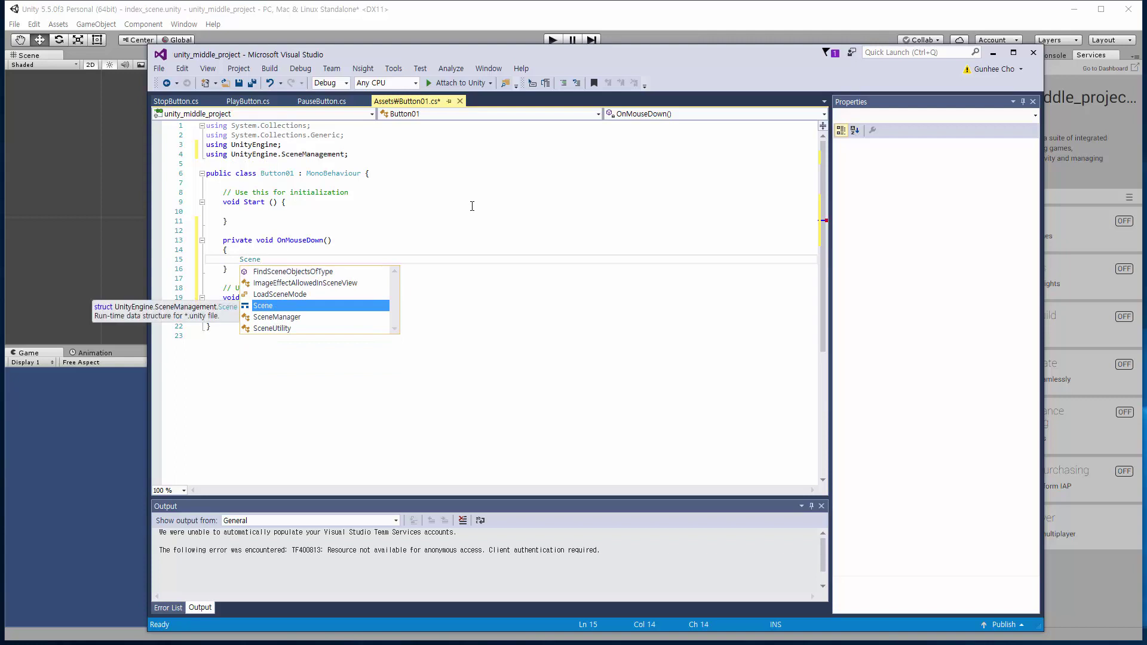
pyautogui.write('mana')
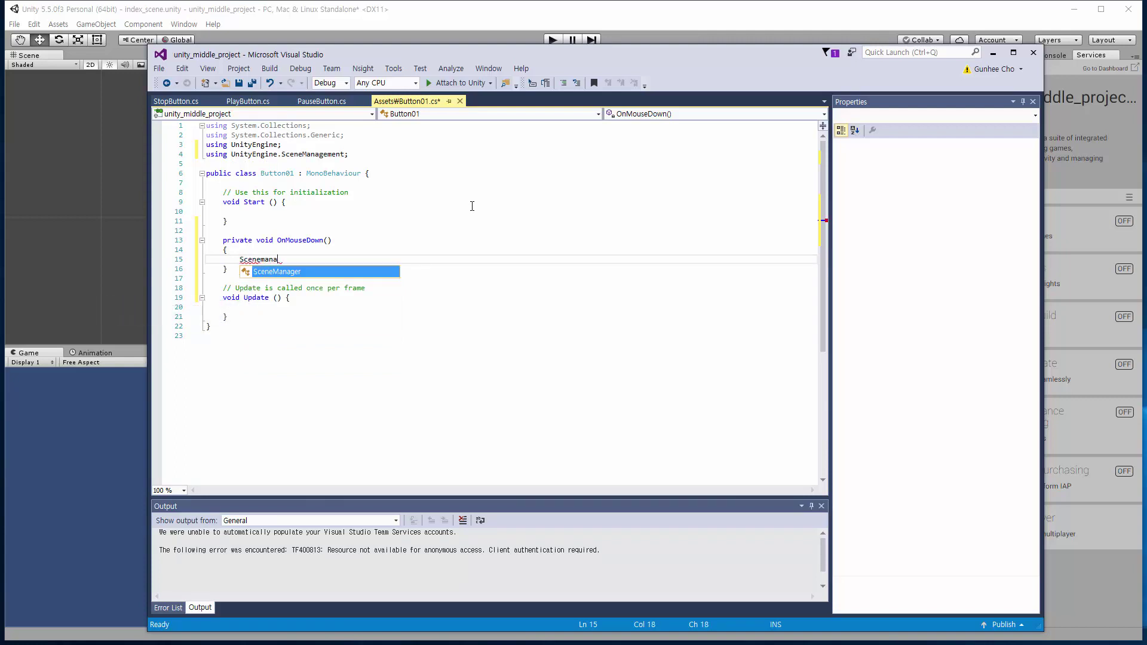
pyautogui.press('Tab')
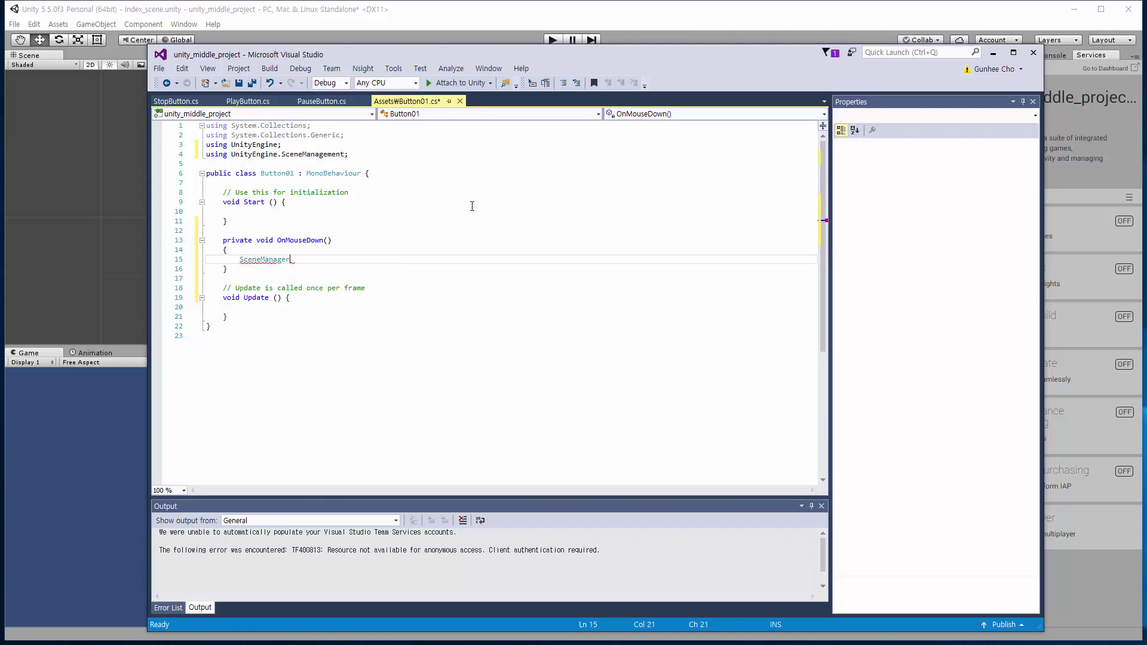
pyautogui.write('.')
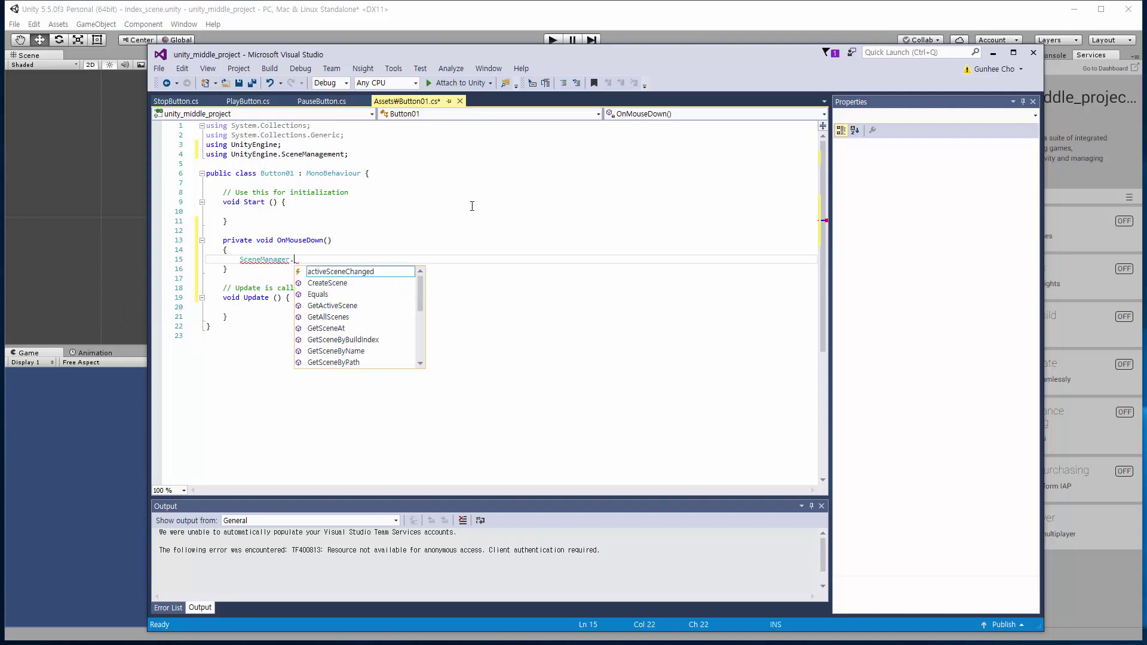
pyautogui.write('Loadsc')
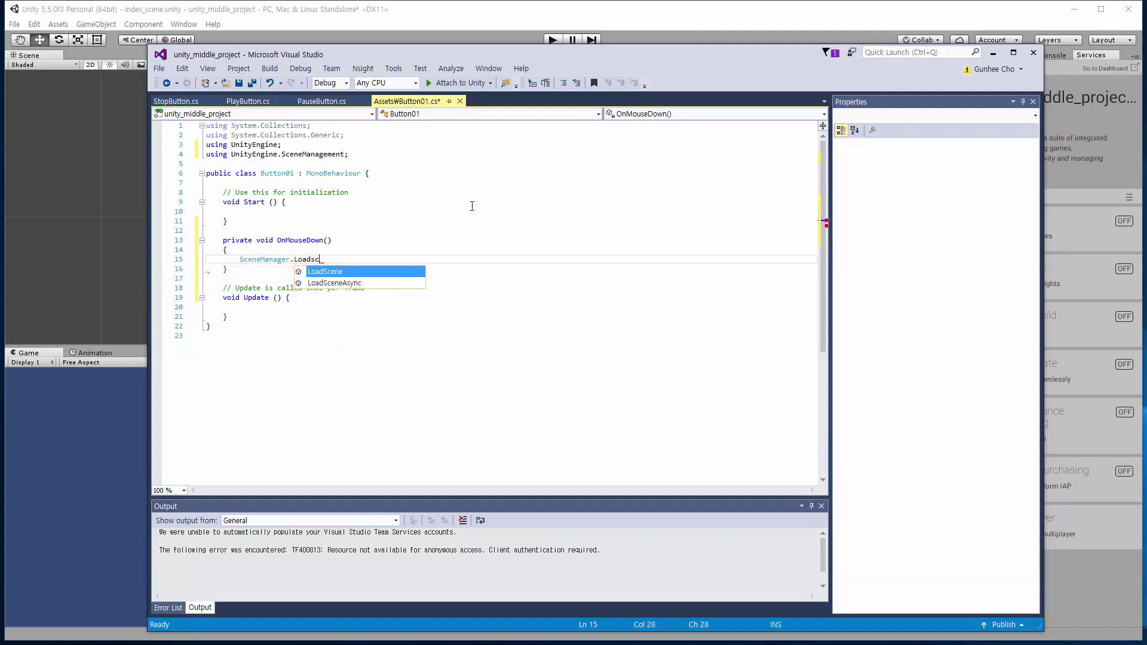
pyautogui.press('Tab')
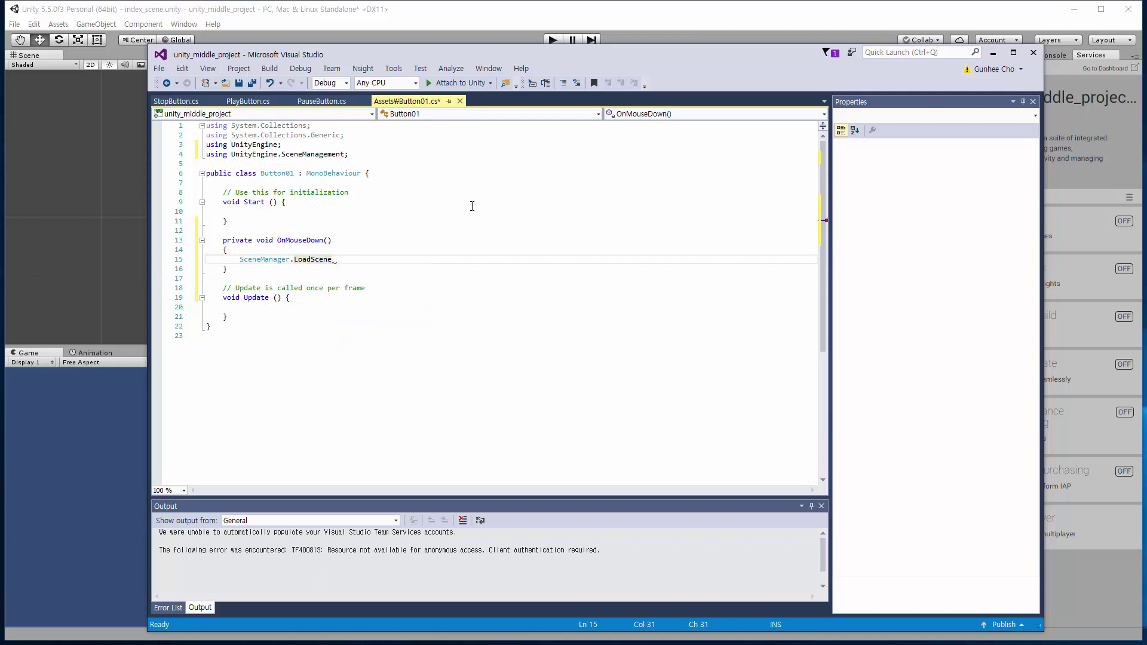
pyautogui.write('(')
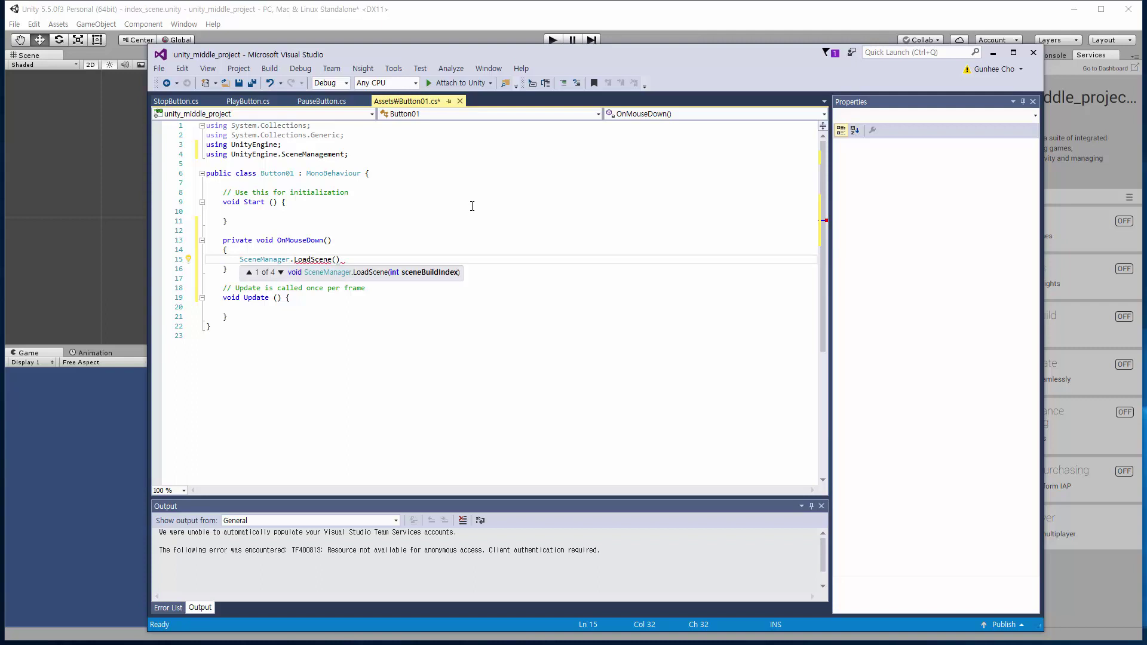
pyautogui.write('1,')
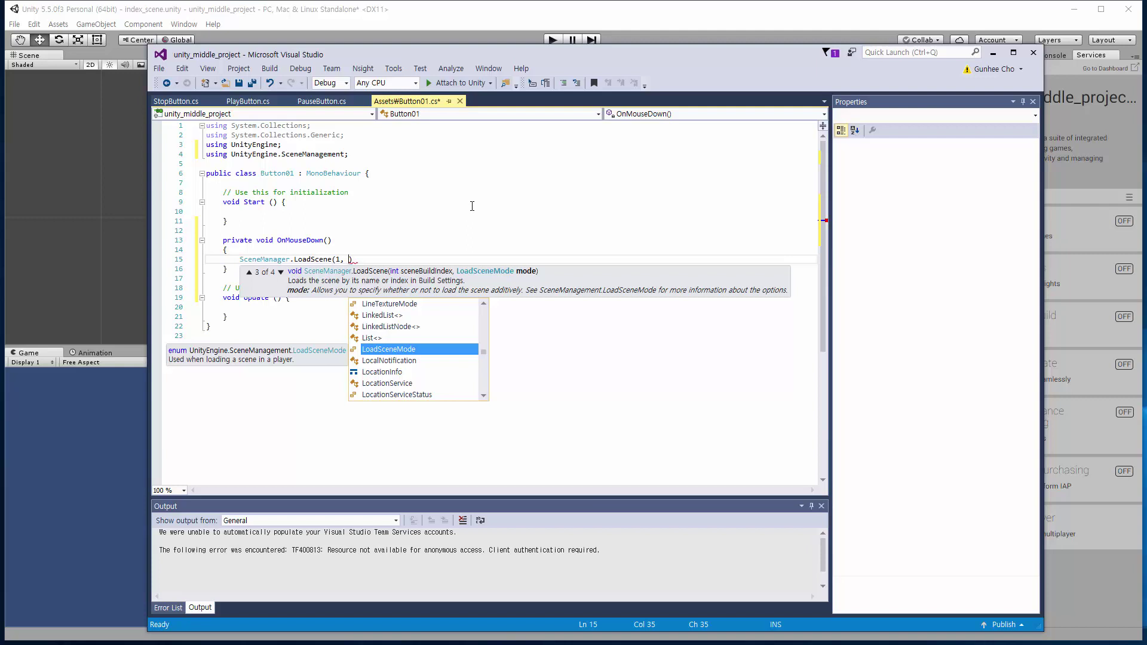
pyautogui.write('Loa')
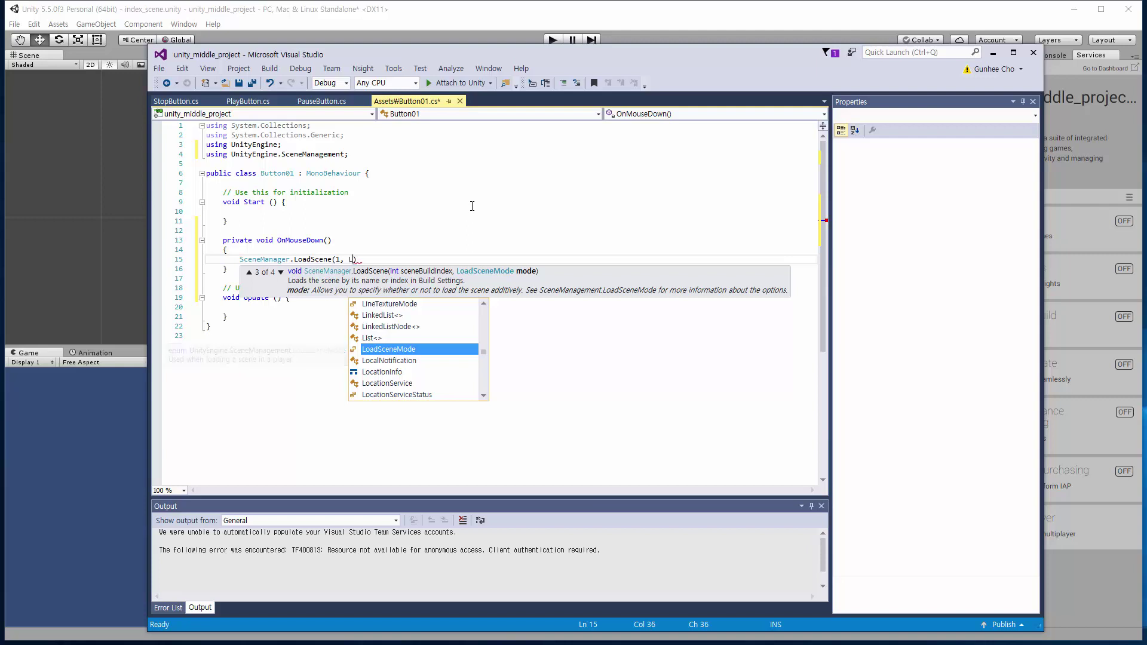
pyautogui.write('d')
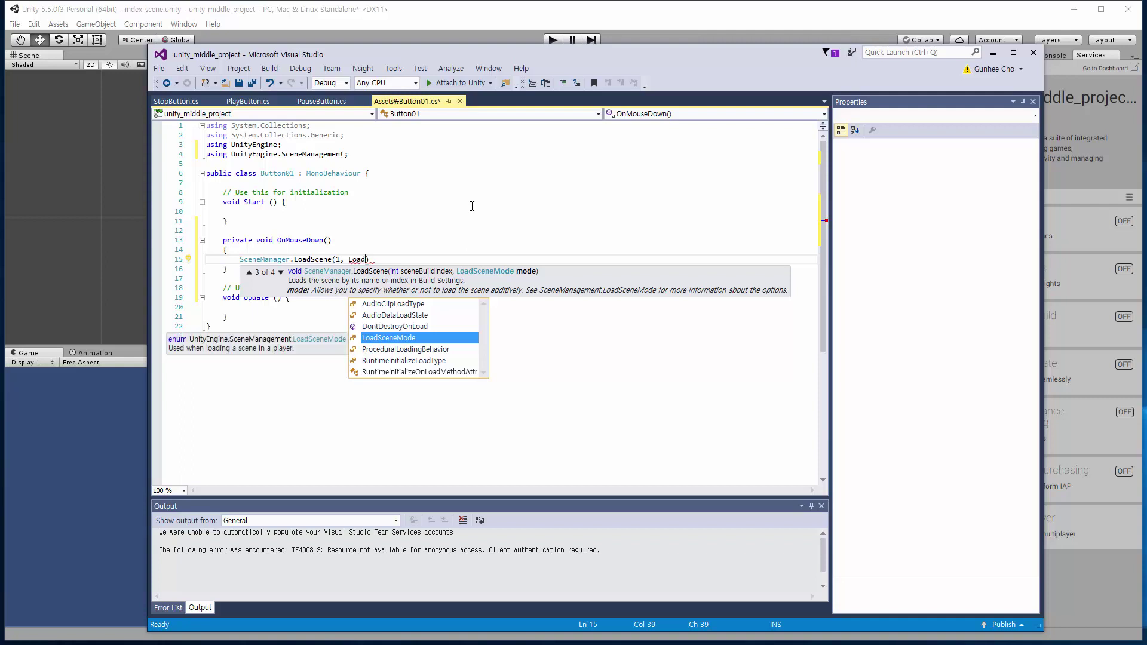
pyautogui.press('Tab')
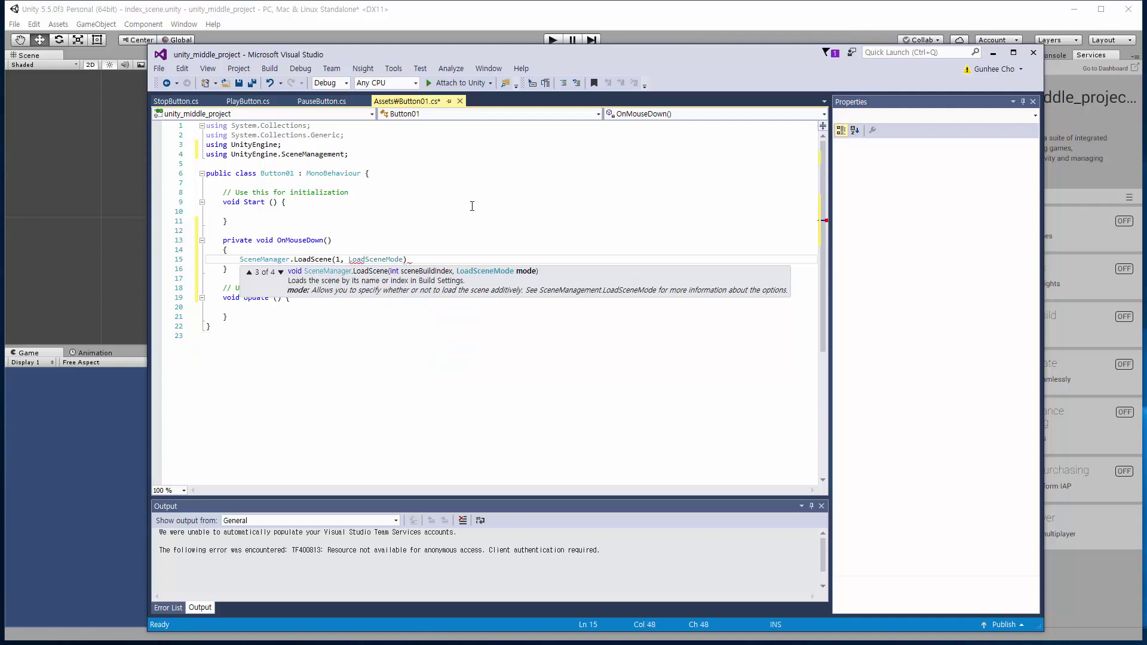
pyautogui.write('.Si')
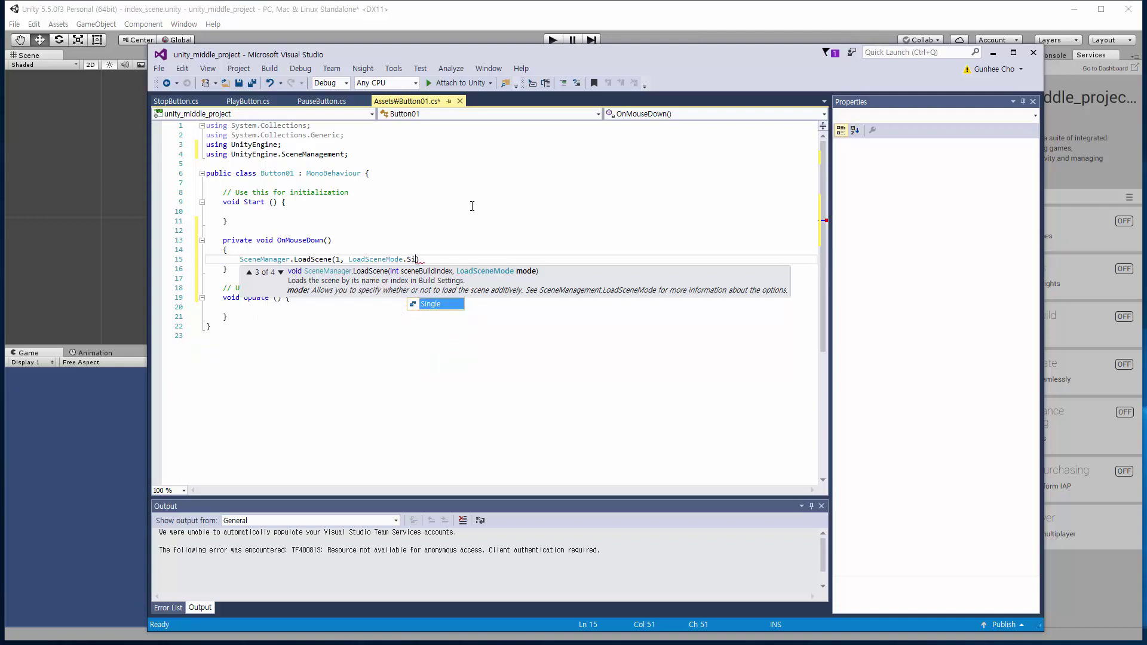
pyautogui.write('ngle')
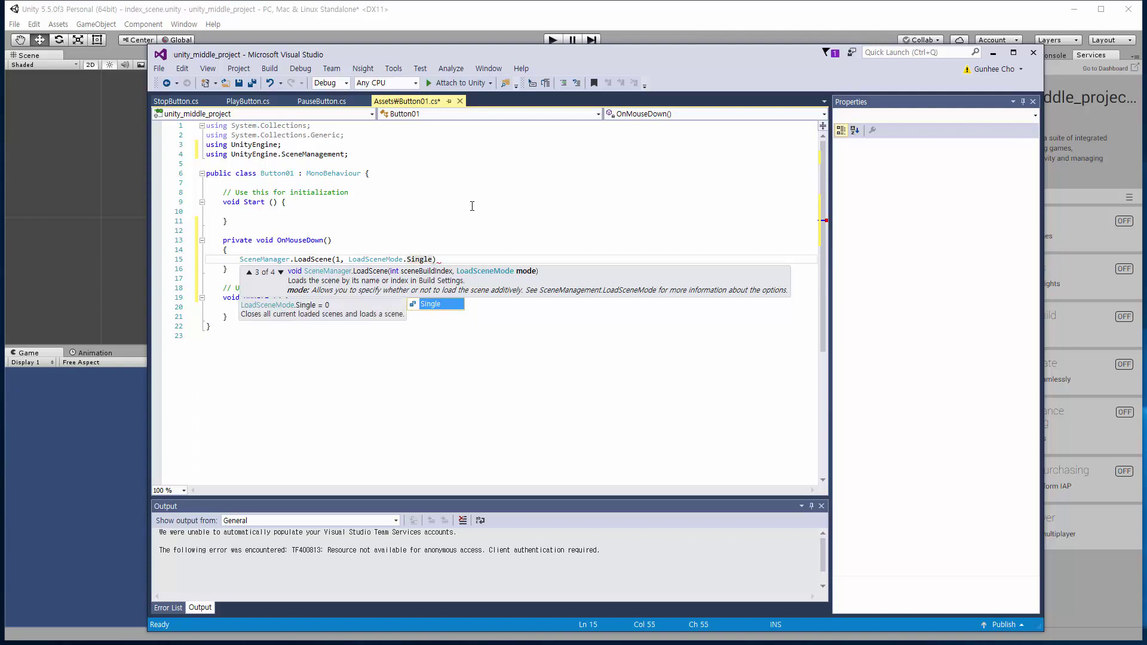
pyautogui.write(')')
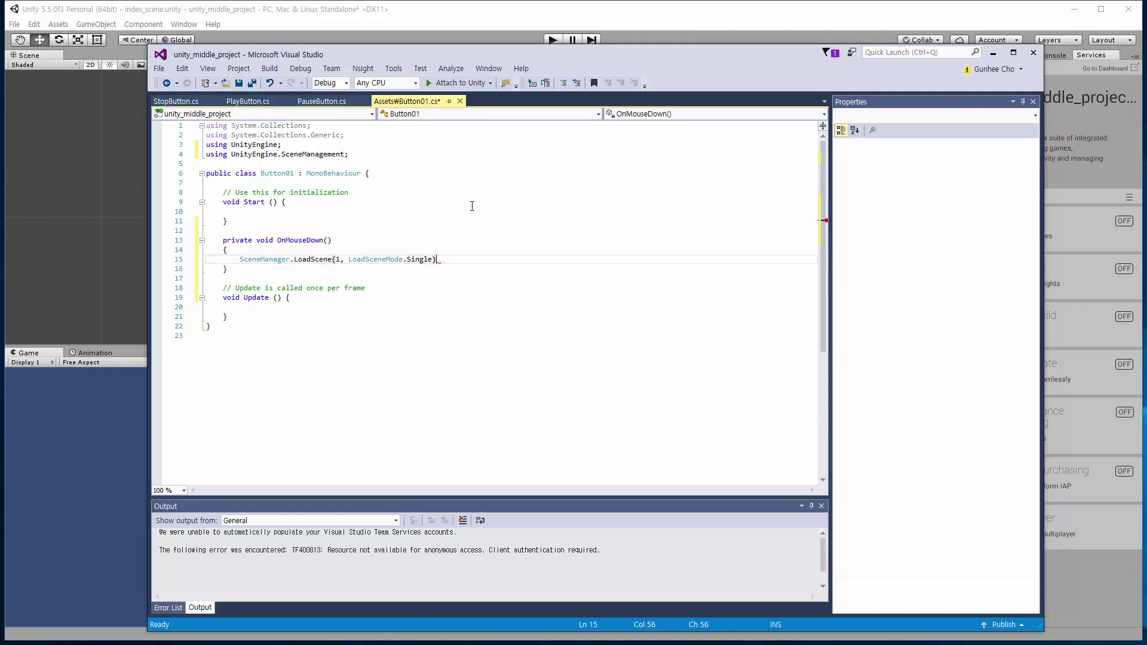
pyautogui.write(';')
# - Review the LoadScene line's scene index and mode, then save Button01.cs
pyautogui.click(272, 259)
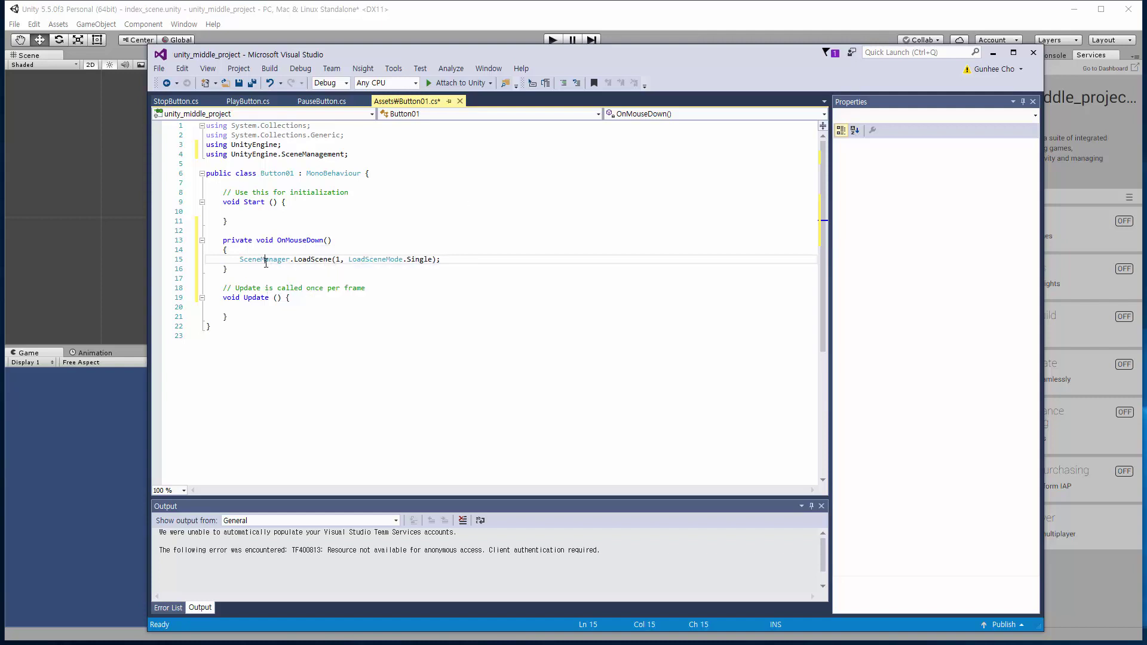
pyautogui.doubleClick(338, 260)
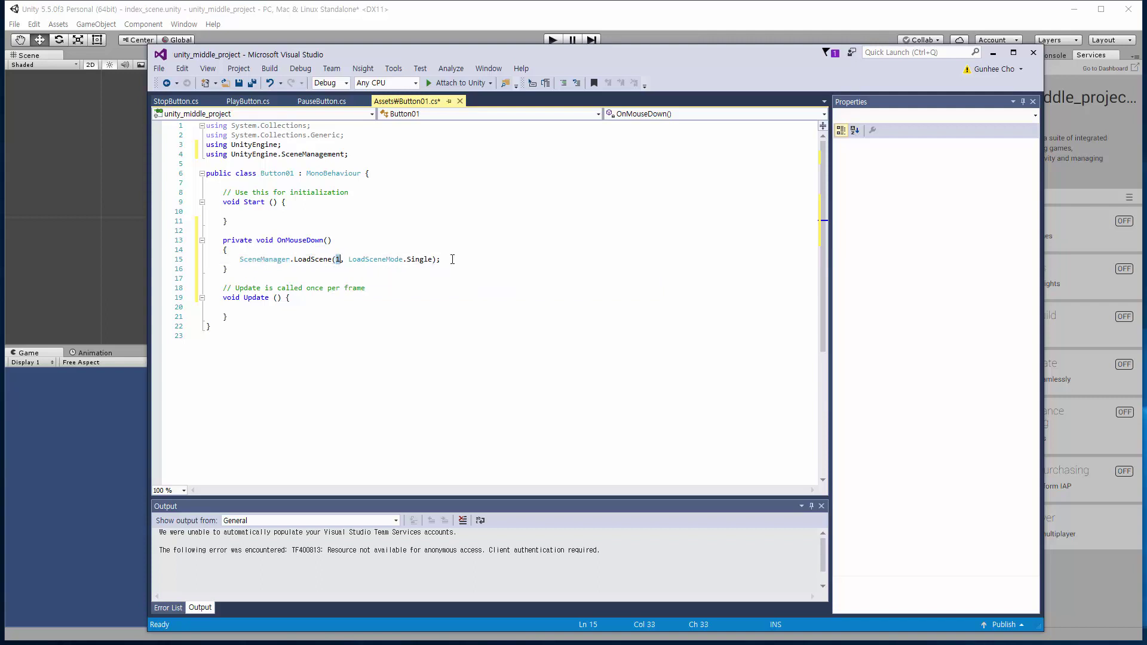
pyautogui.click(452, 259)
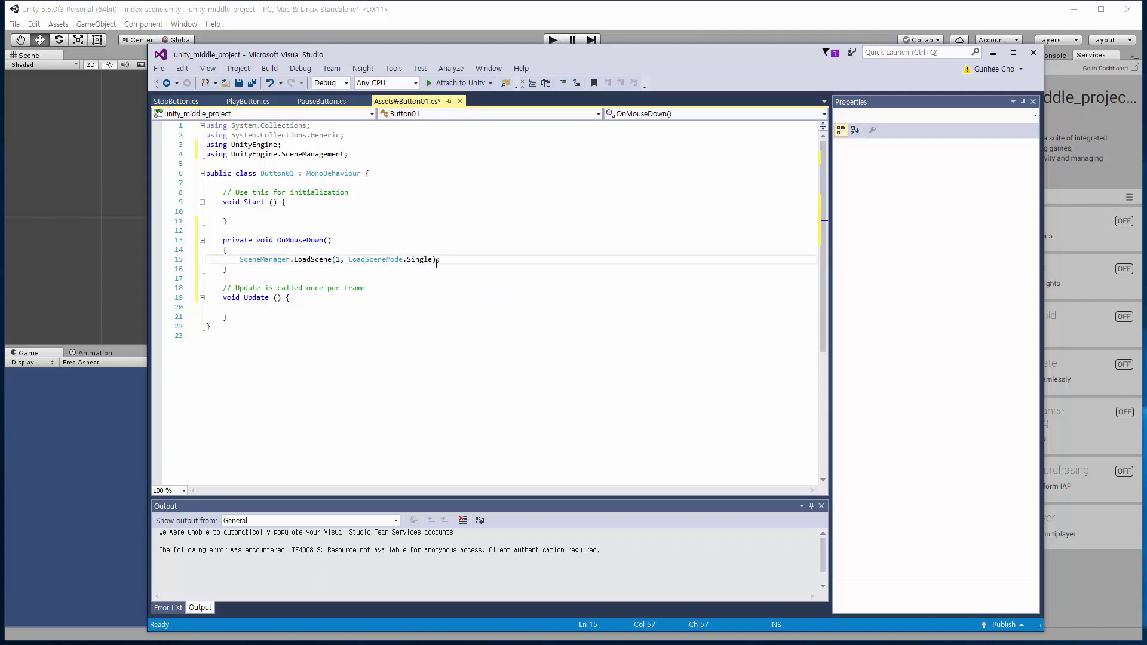
pyautogui.moveTo(432, 259); pyautogui.dragTo(349, 259)
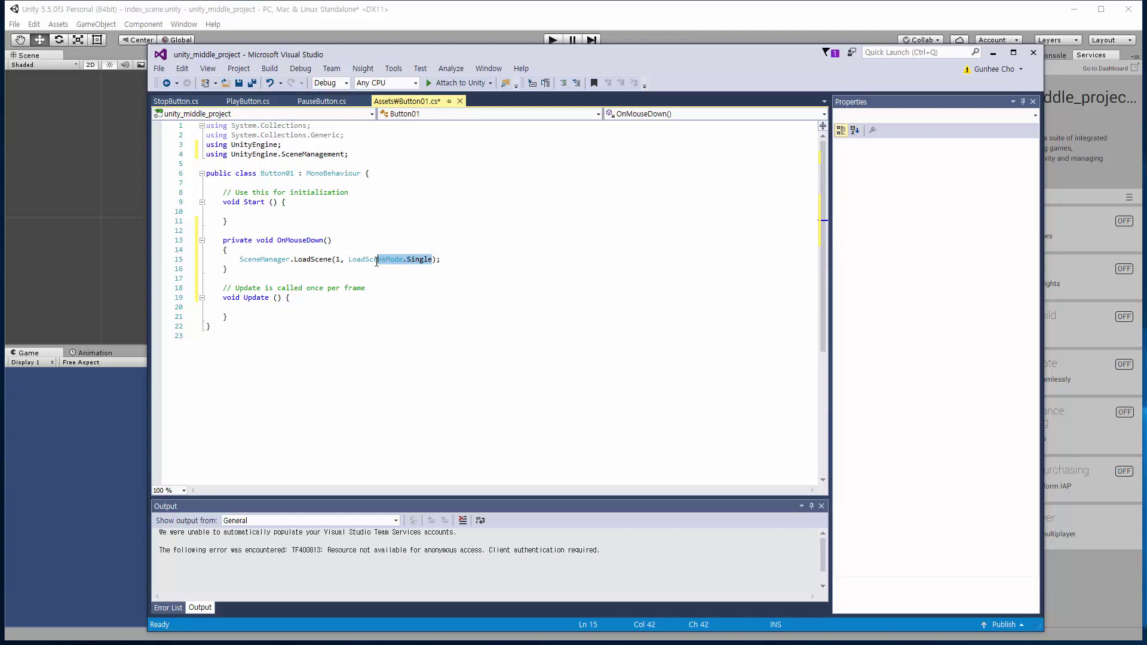
pyautogui.click(458, 259)
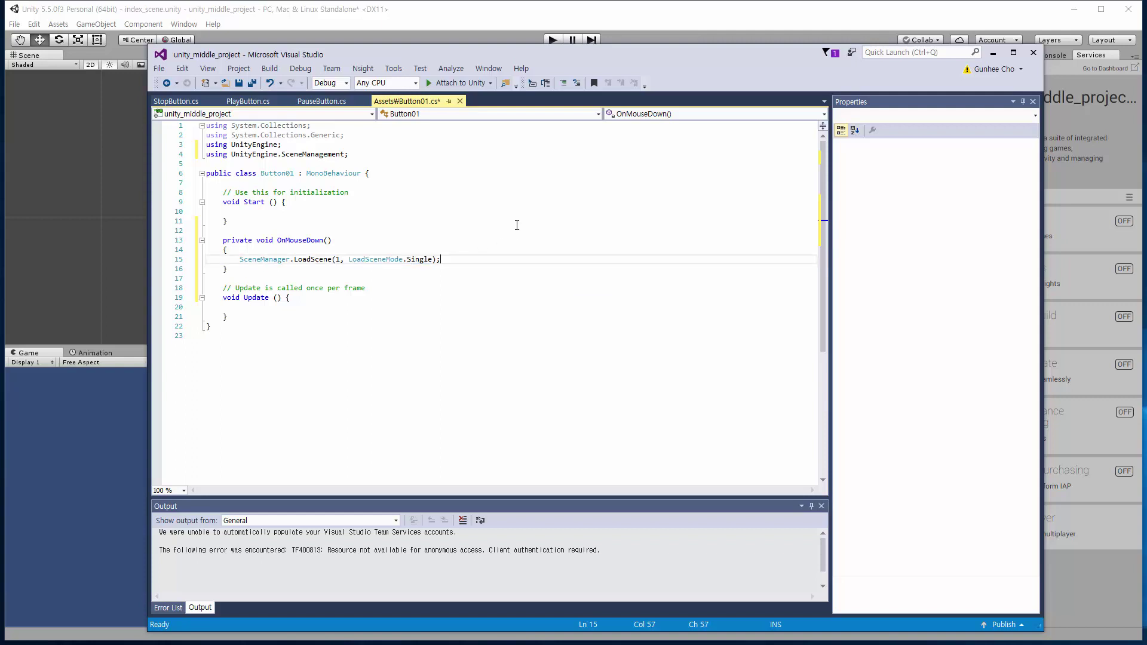
pyautogui.hotkey('ctrl', 's')
pyautogui.click(159, 70)
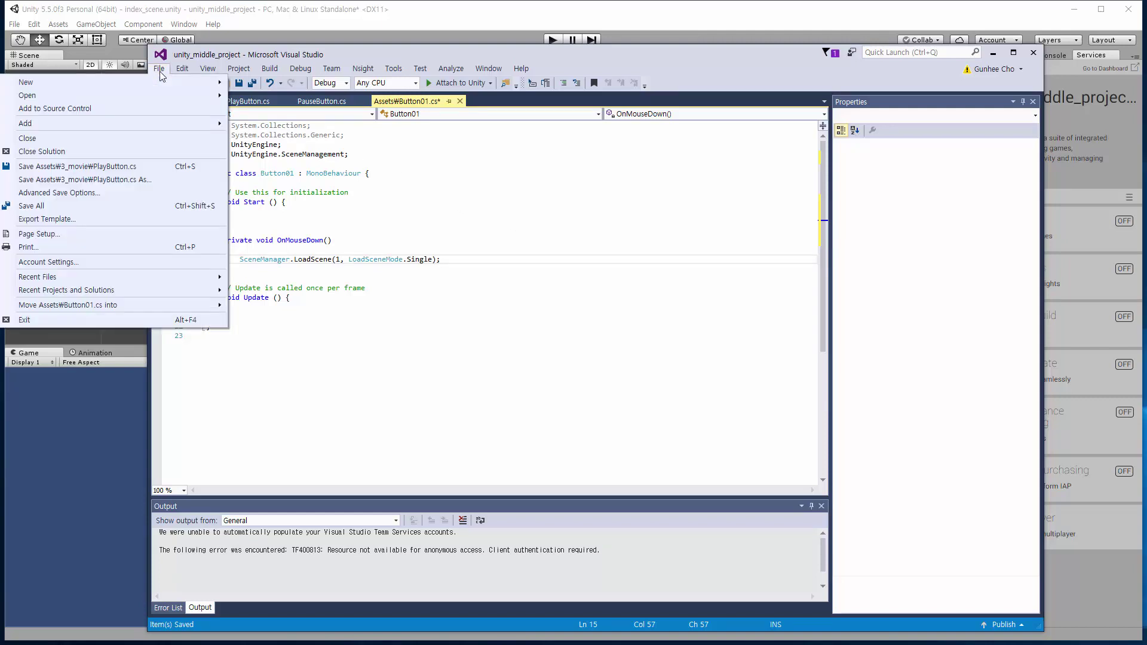
pyautogui.click(131, 166)
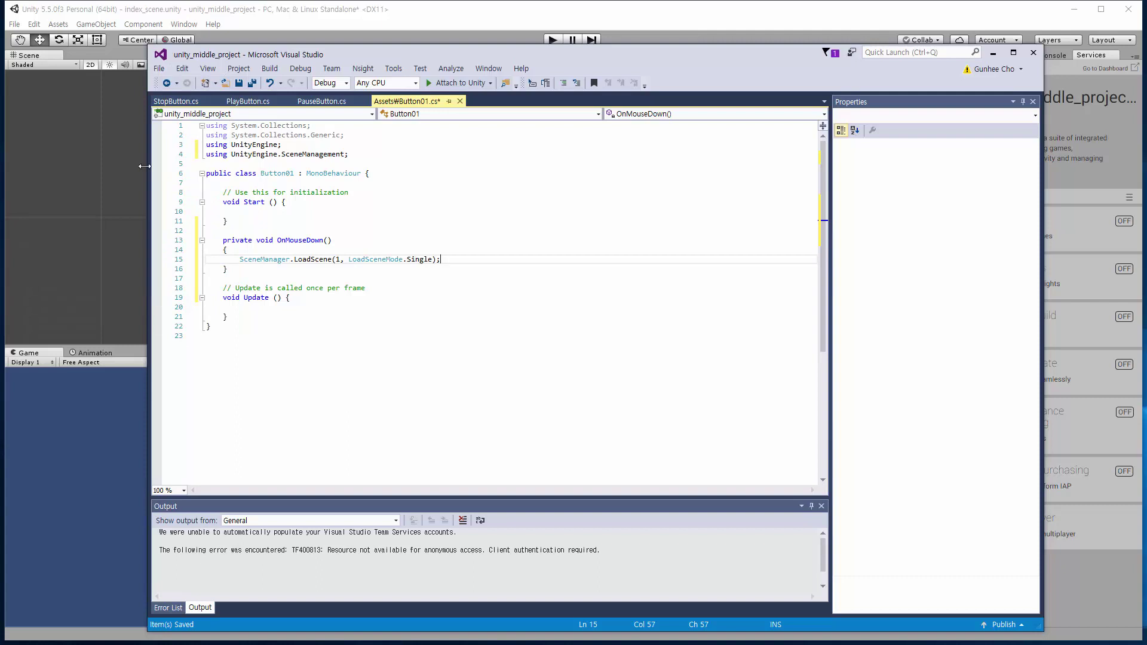
# - Back in Unity, add Button01.cs as a component on the green button object
pyautogui.click(992, 53)
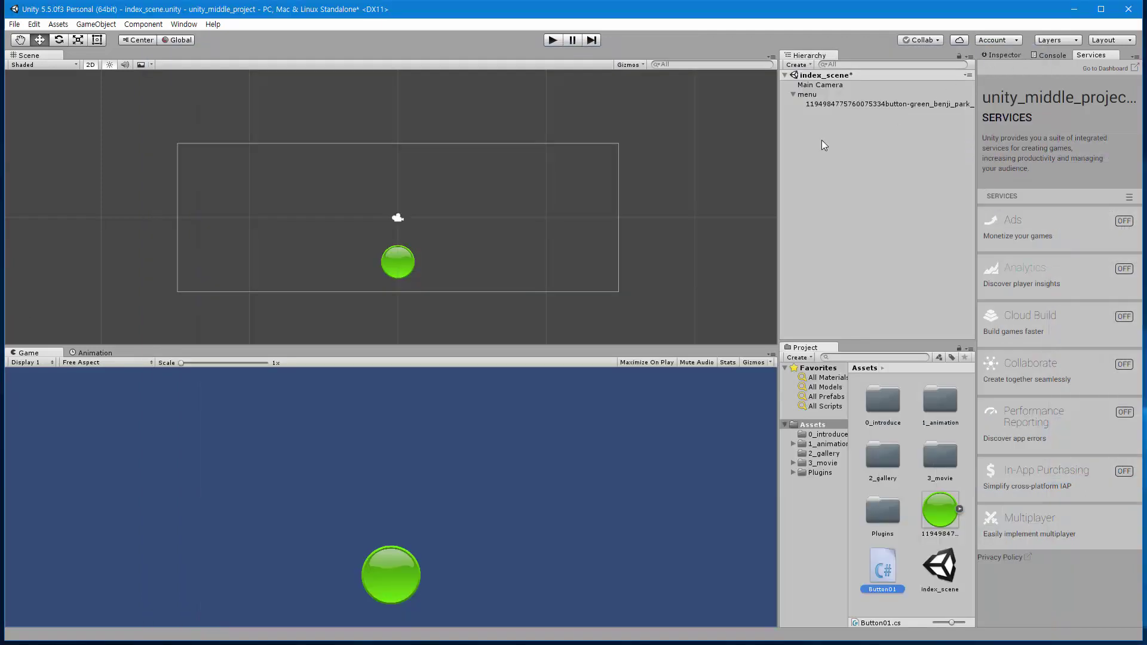
pyautogui.click(997, 55)
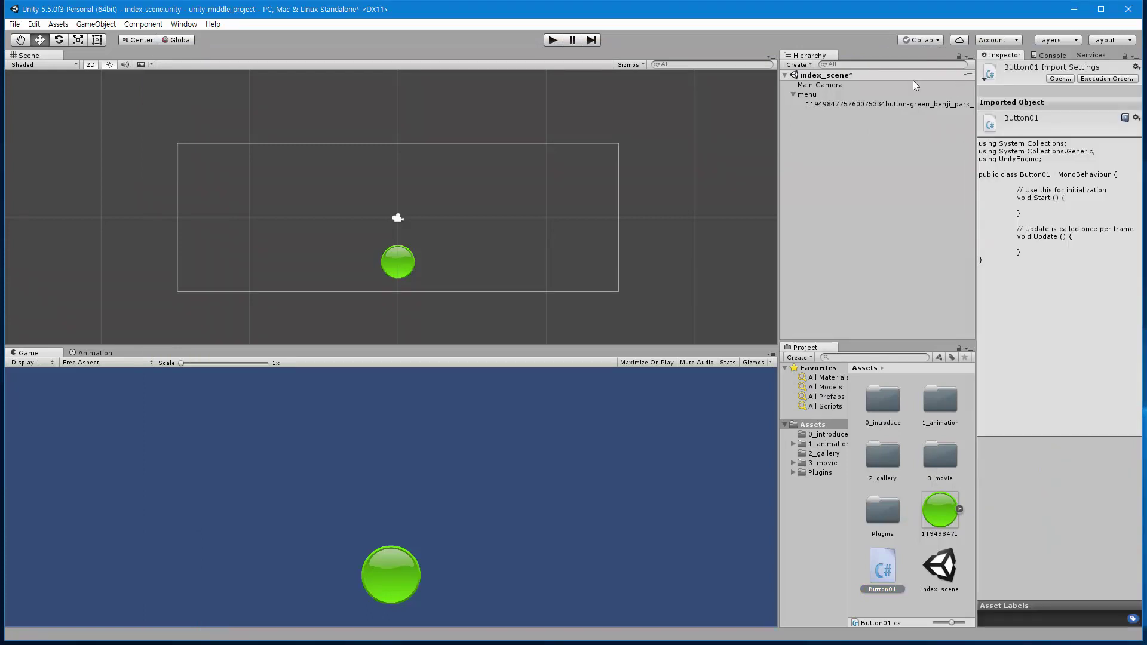
pyautogui.click(836, 104)
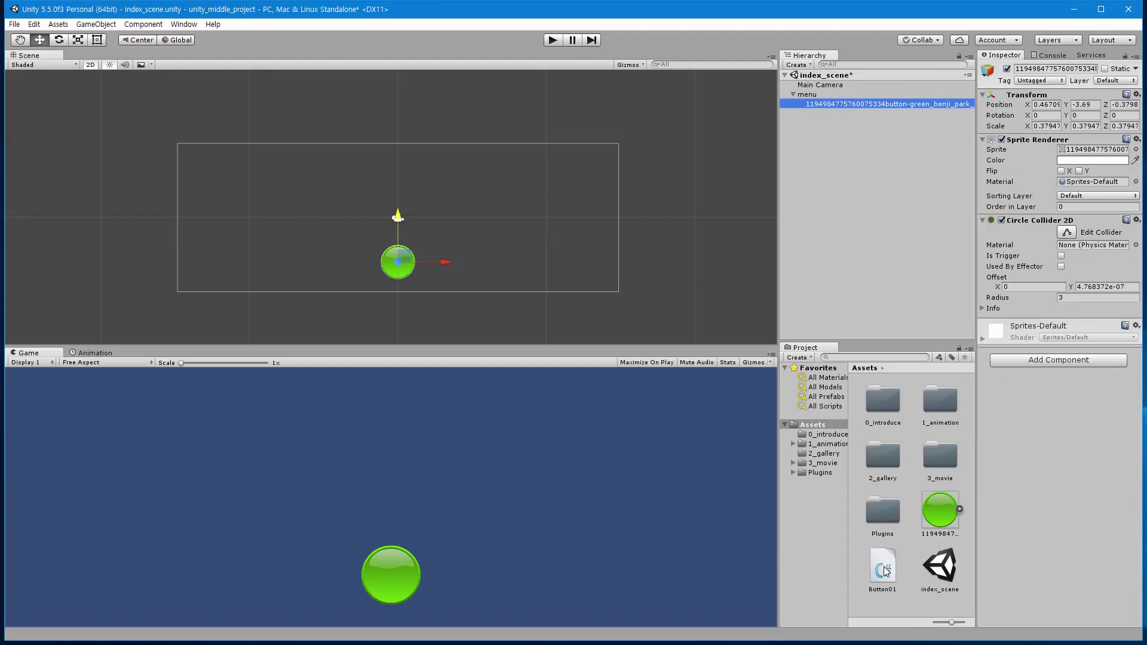
pyautogui.moveTo(886, 572); pyautogui.dragTo(1073, 454)
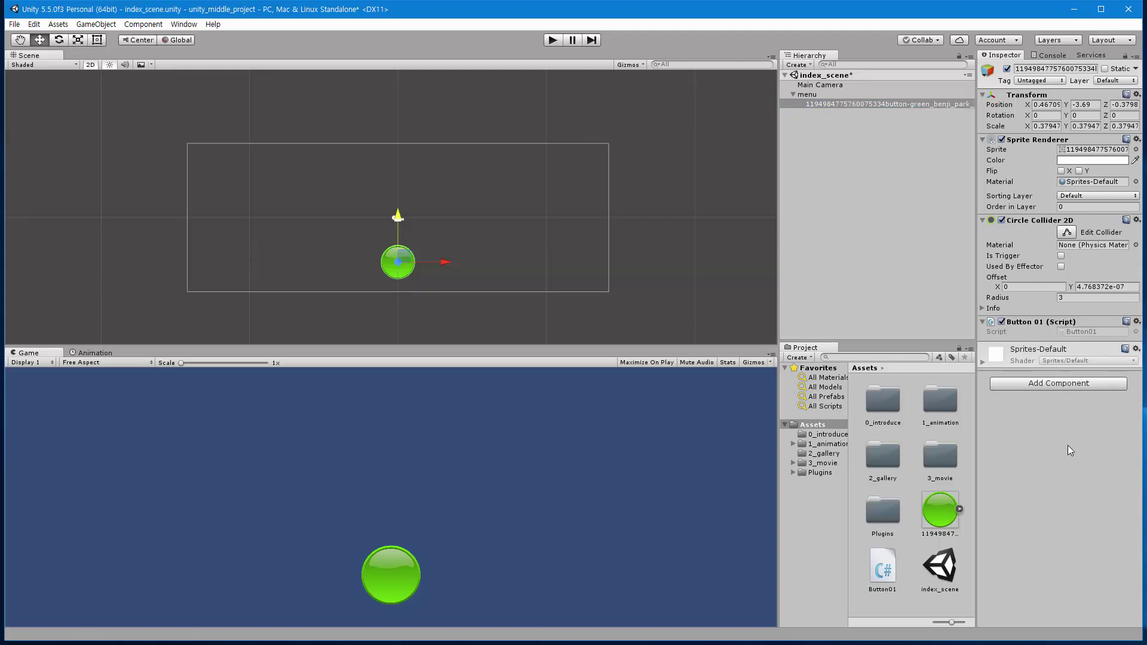
pyautogui.click(837, 106)
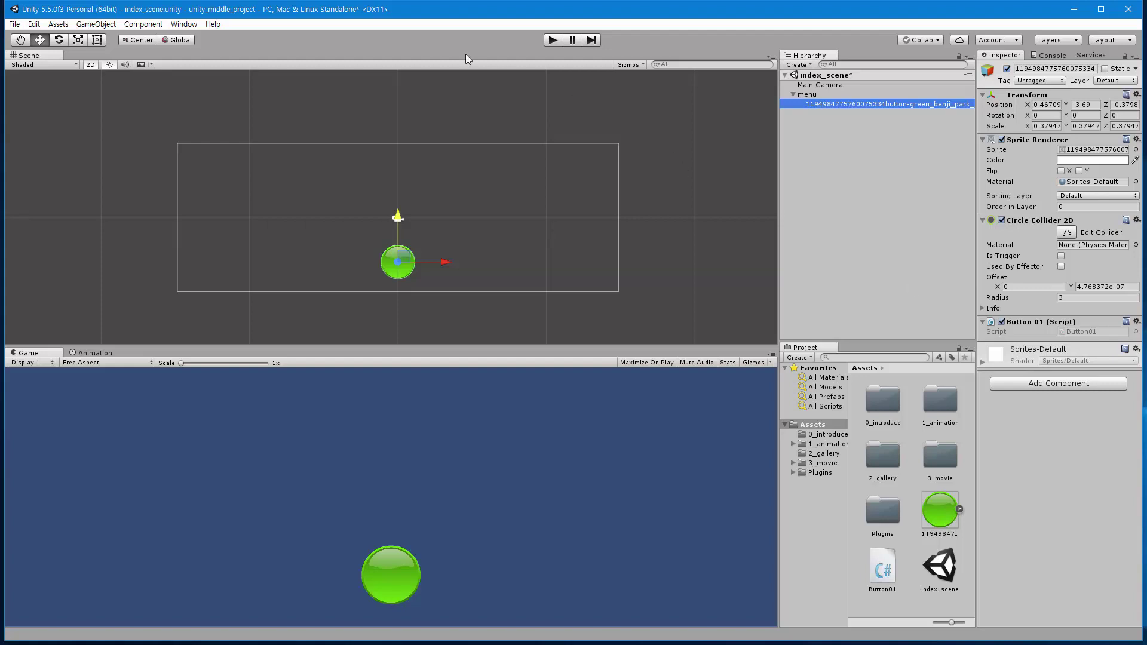
pyautogui.click(553, 40)
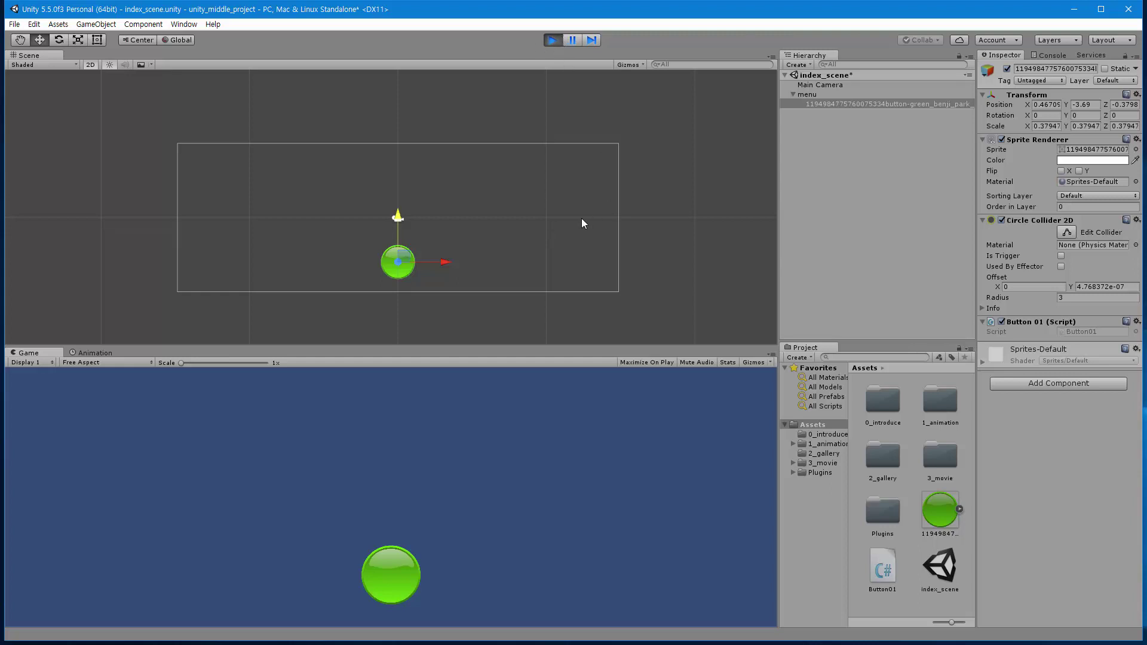
pyautogui.click(389, 571)
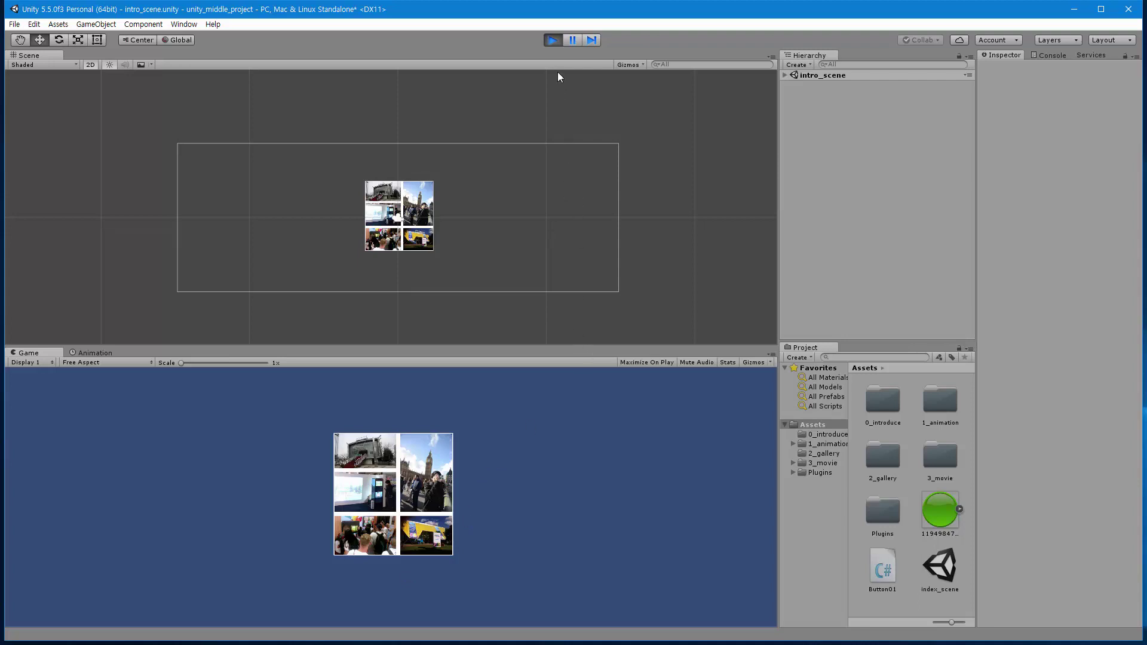
pyautogui.click(553, 40)
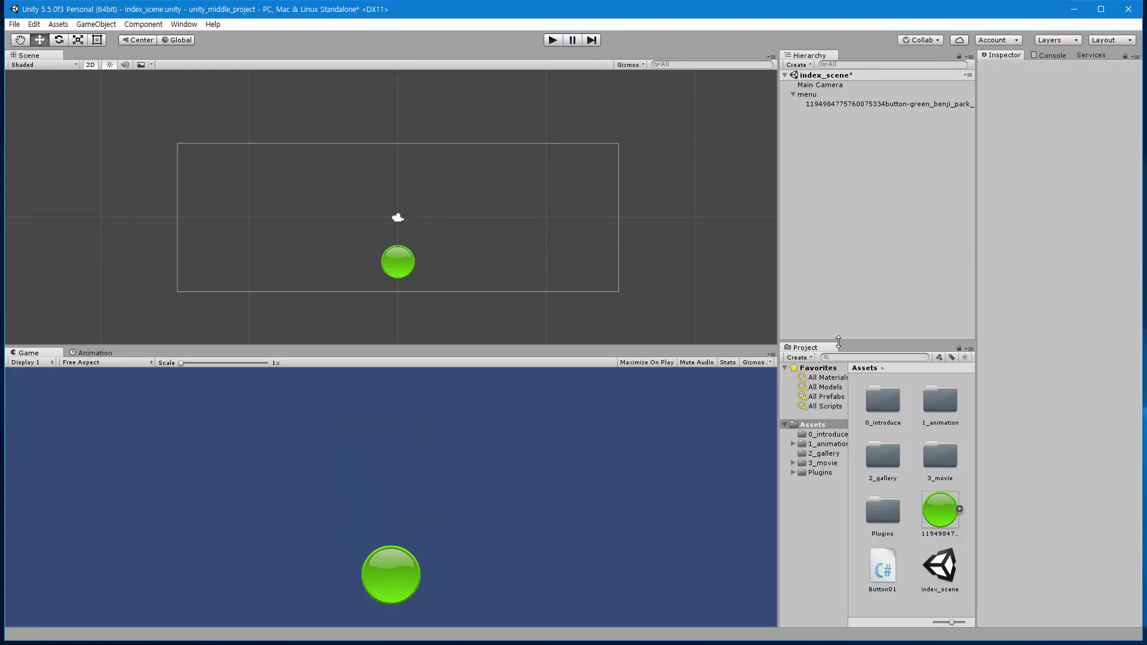
# - Enlarge the Project panel and create a new C# script in Assets named Menu
pyautogui.moveTo(832, 338); pyautogui.dragTo(833, 258)
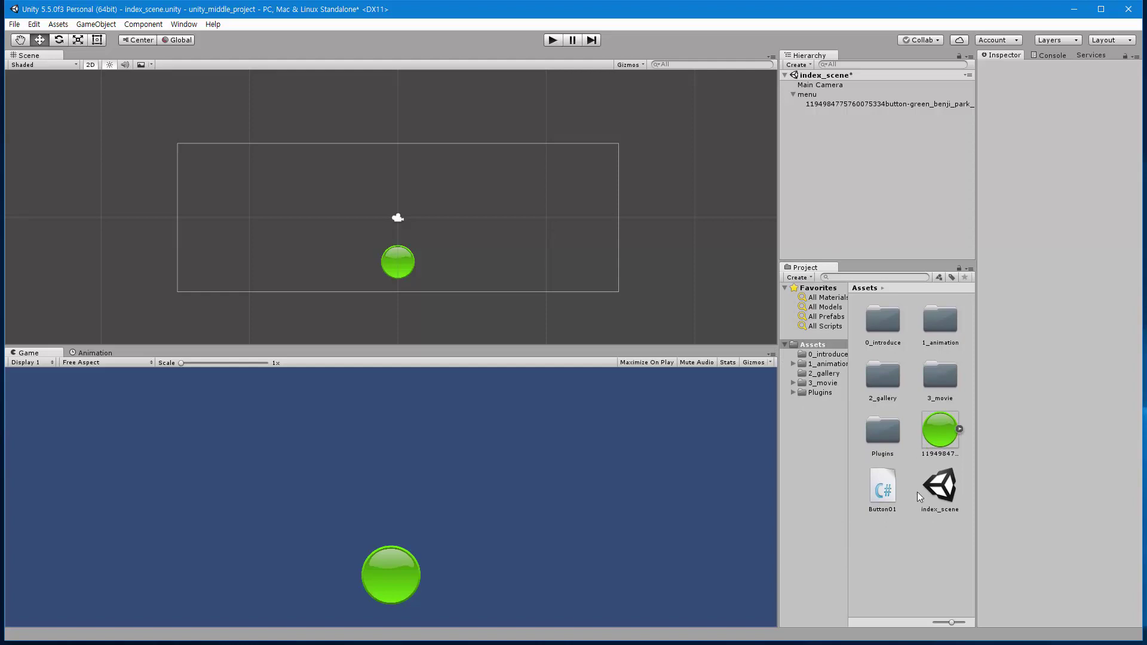
pyautogui.rightClick(886, 544)
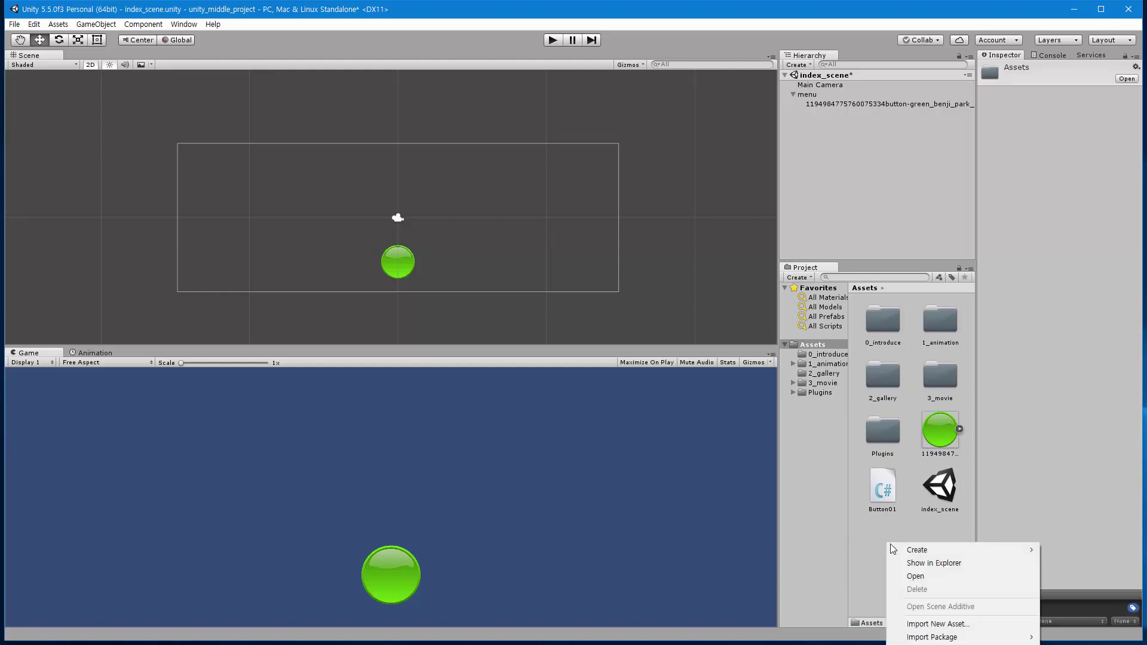
pyautogui.moveTo(906, 555)
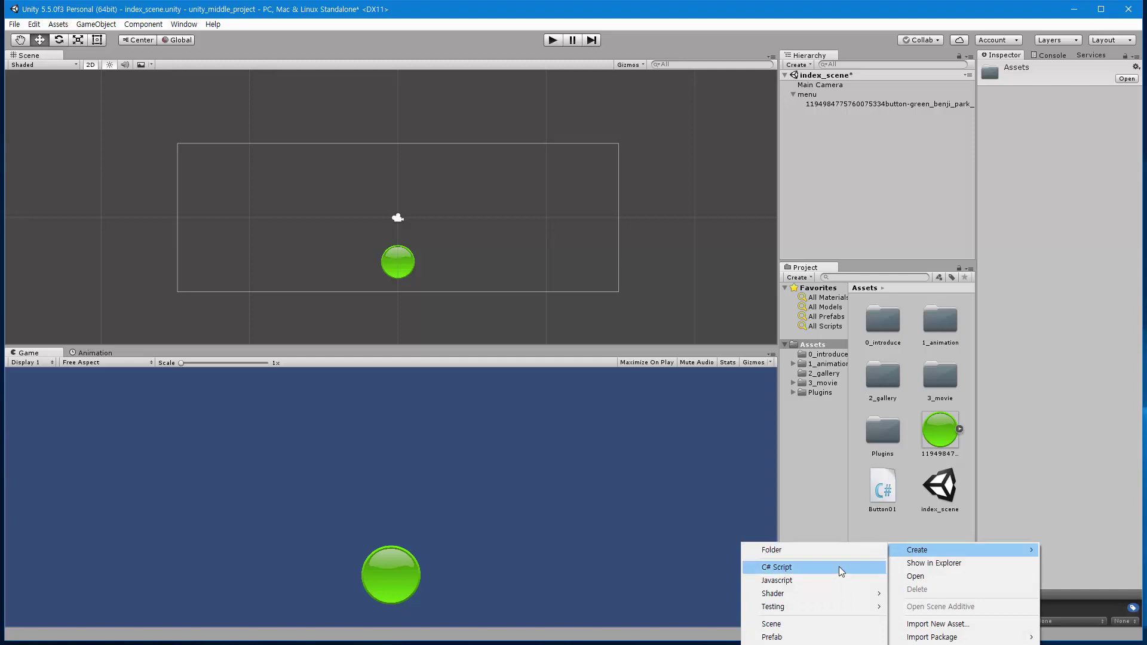
pyautogui.click(838, 566)
pyautogui.write('Menu')
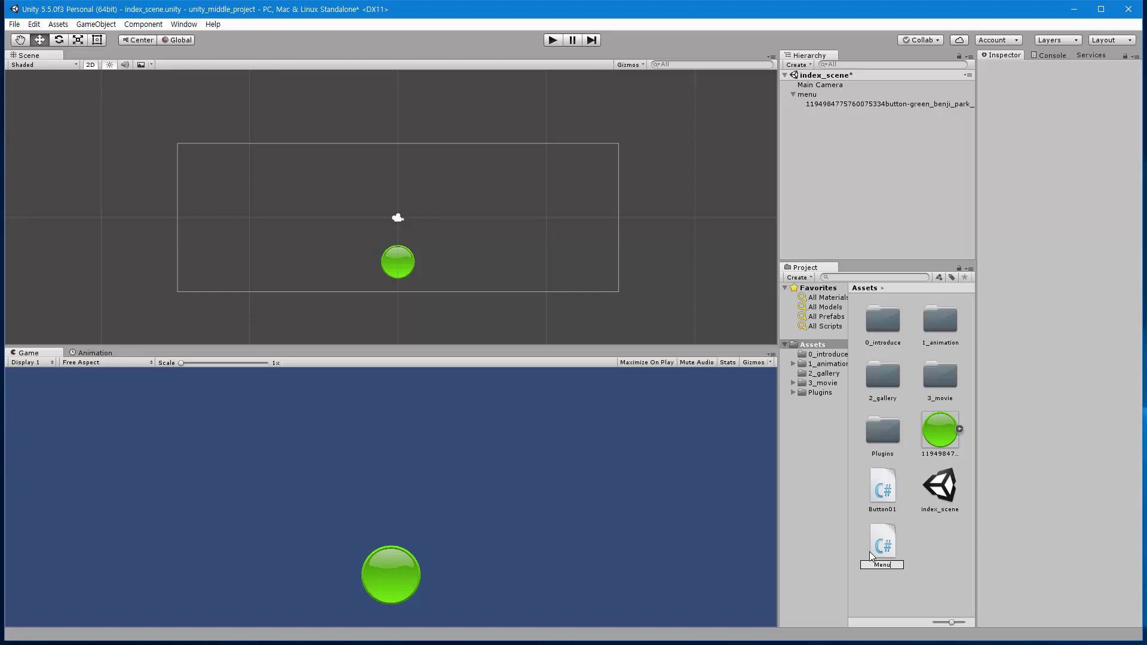
# - Confirm the Menu script name and open Menu.cs in Visual Studio after reloading the project
pyautogui.press('Return')
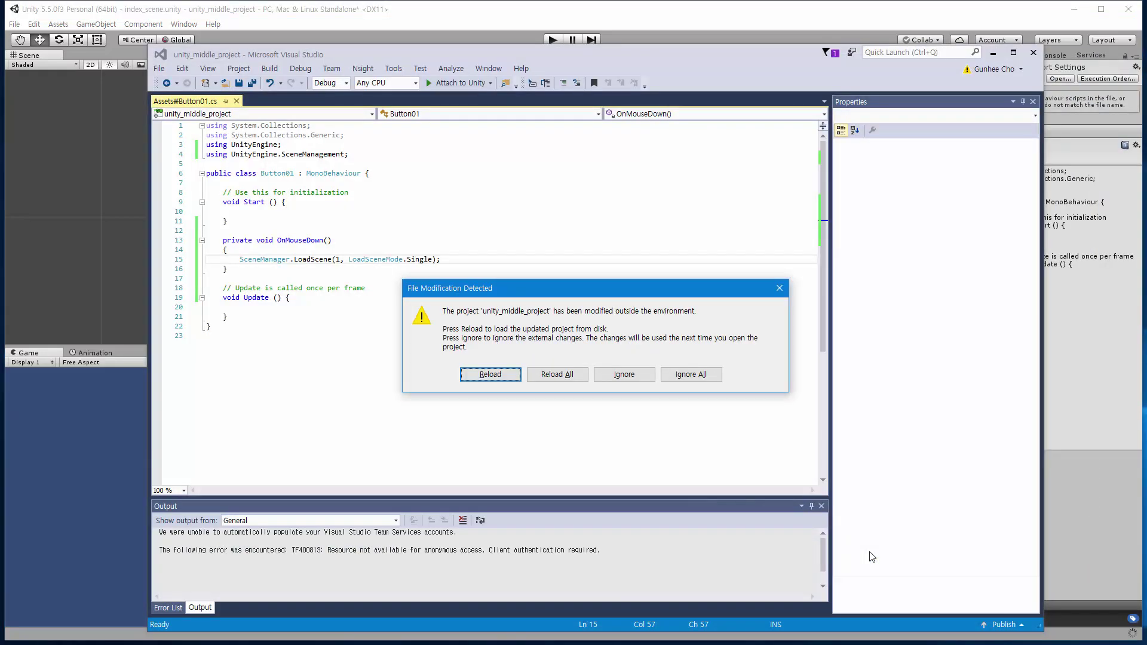
pyautogui.click(490, 375)
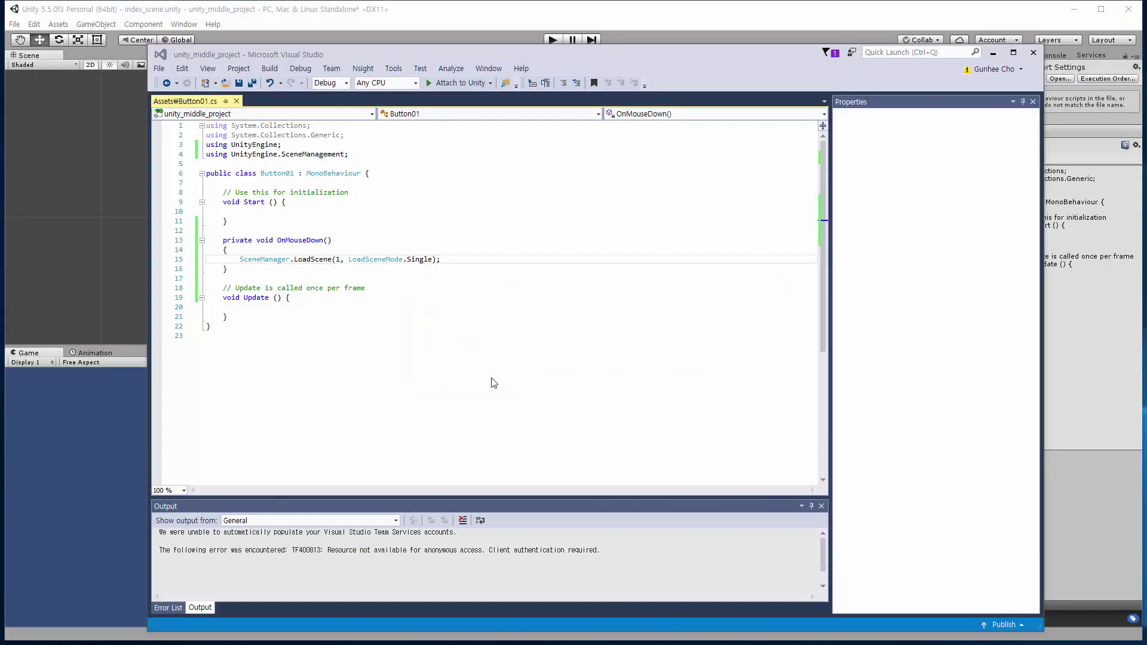
pyautogui.click(633, 376)
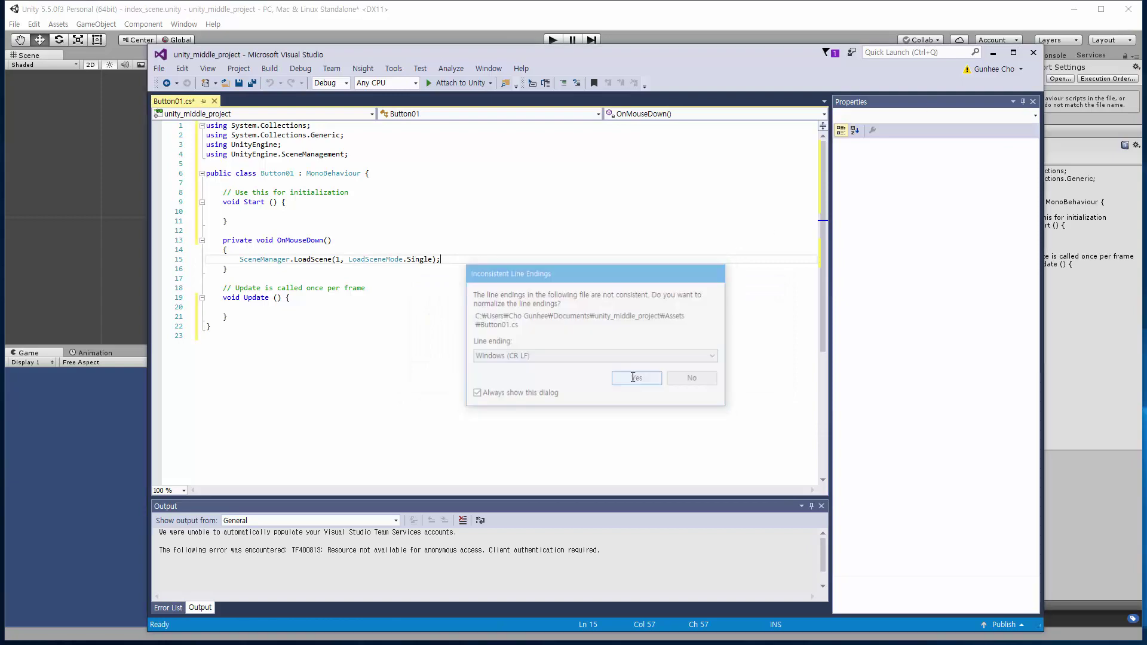
pyautogui.click(962, 13)
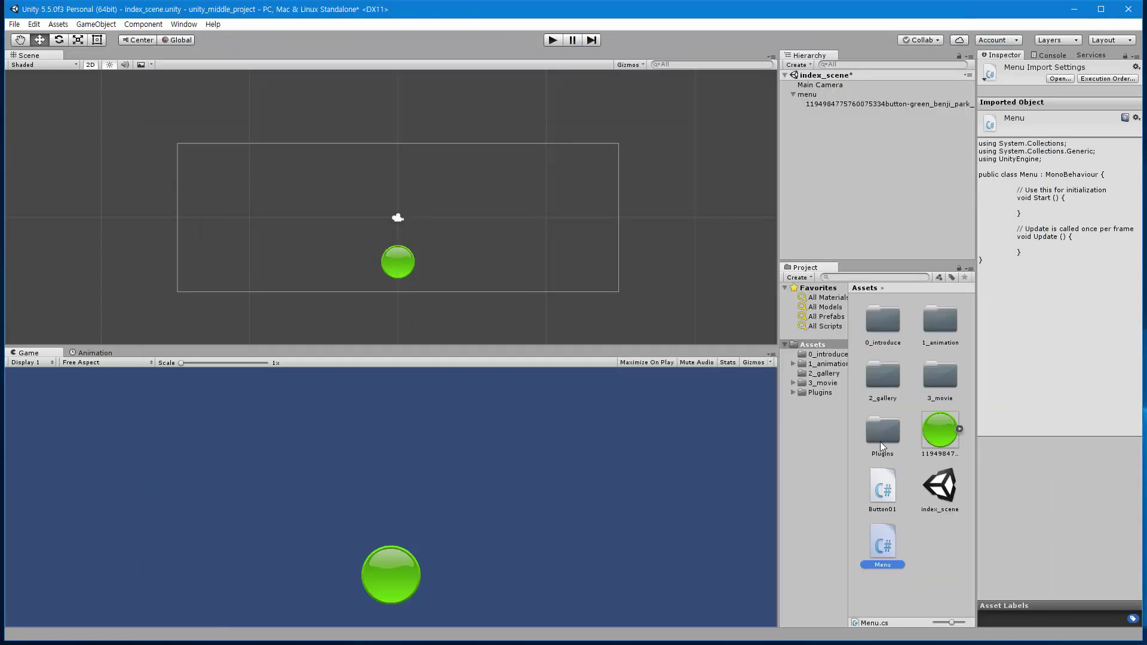
pyautogui.doubleClick(885, 542)
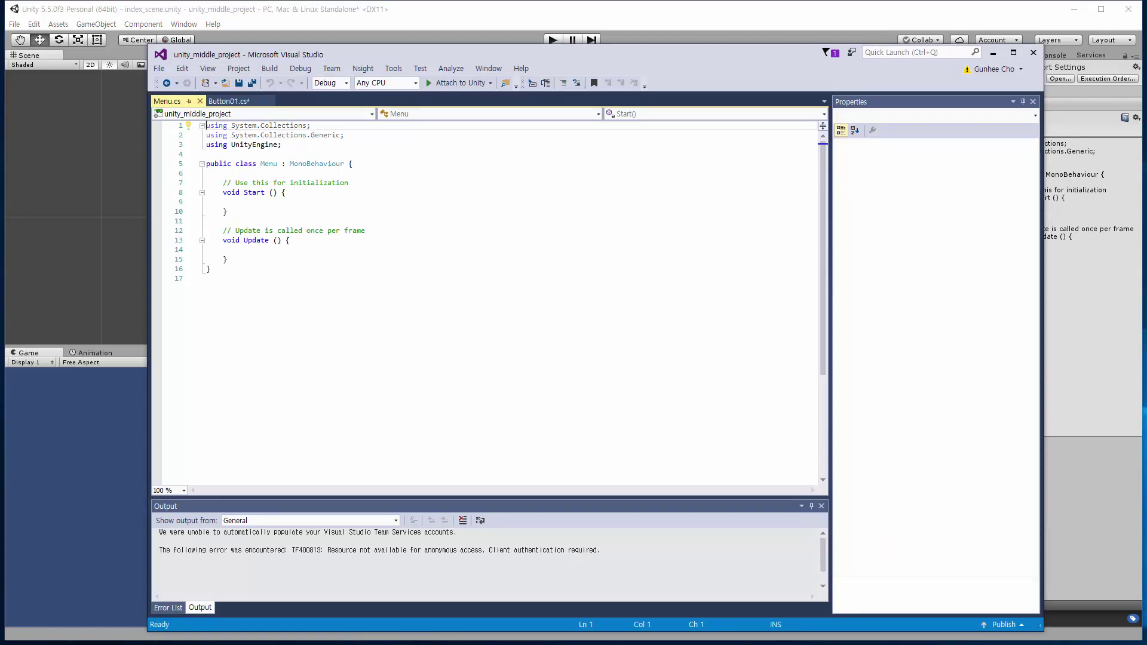
pyautogui.click(1128, 636)
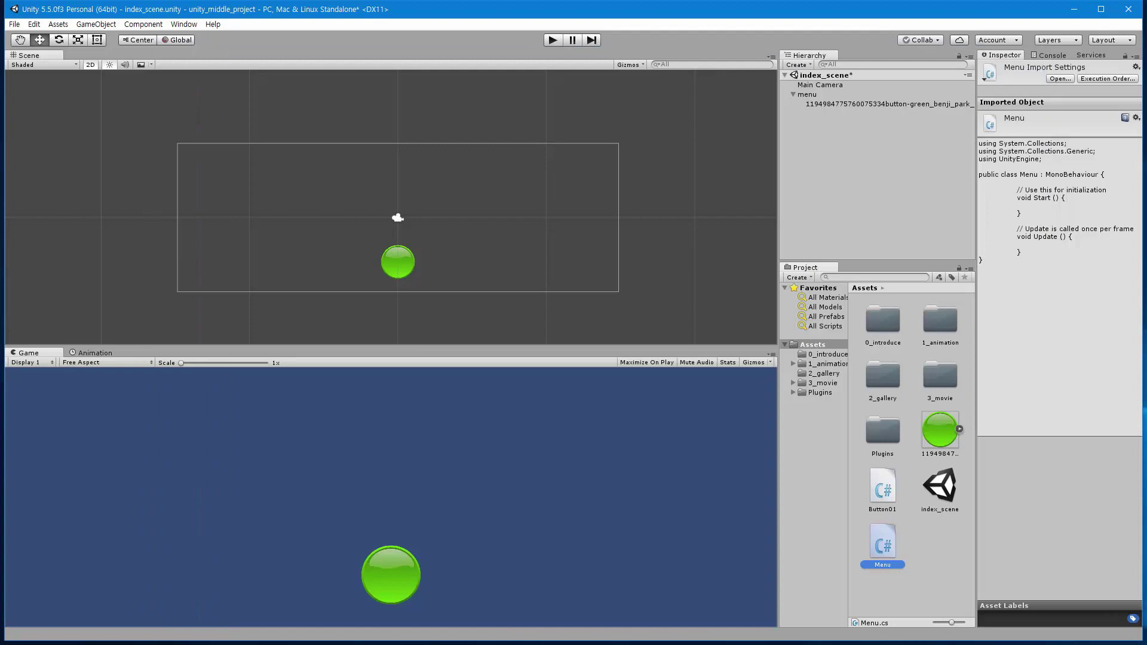
pyautogui.hotkey('alt', 'Tab')
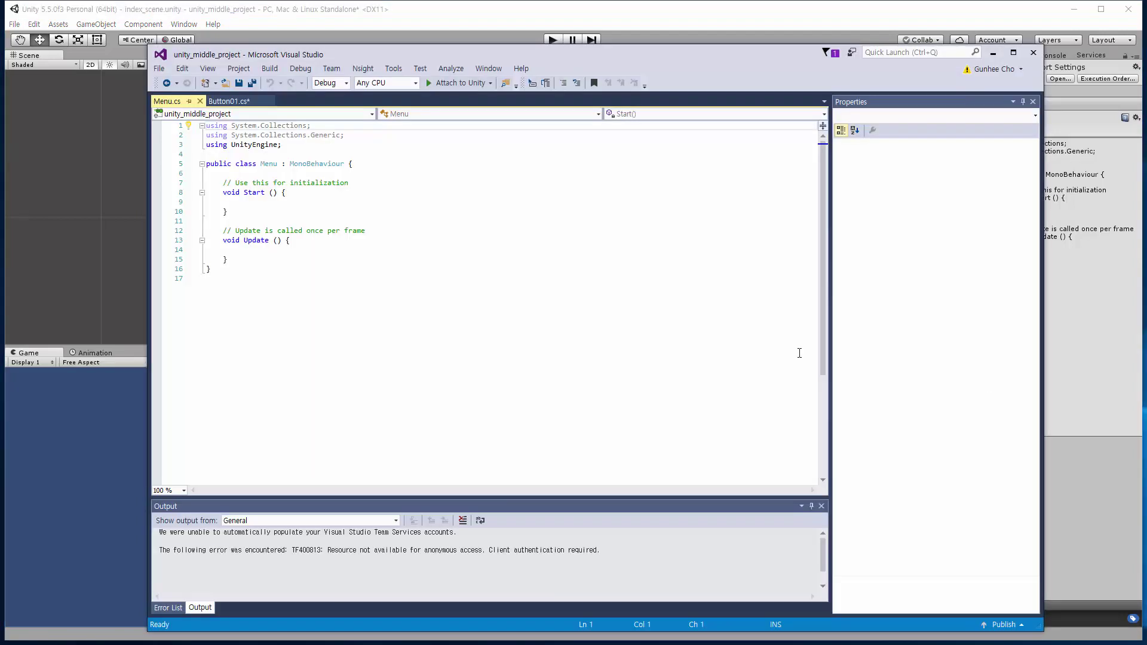
# - Add DontDestroyOnLoad(gameObject); inside Menu.cs's Start method and save the file
pyautogui.click(271, 202)
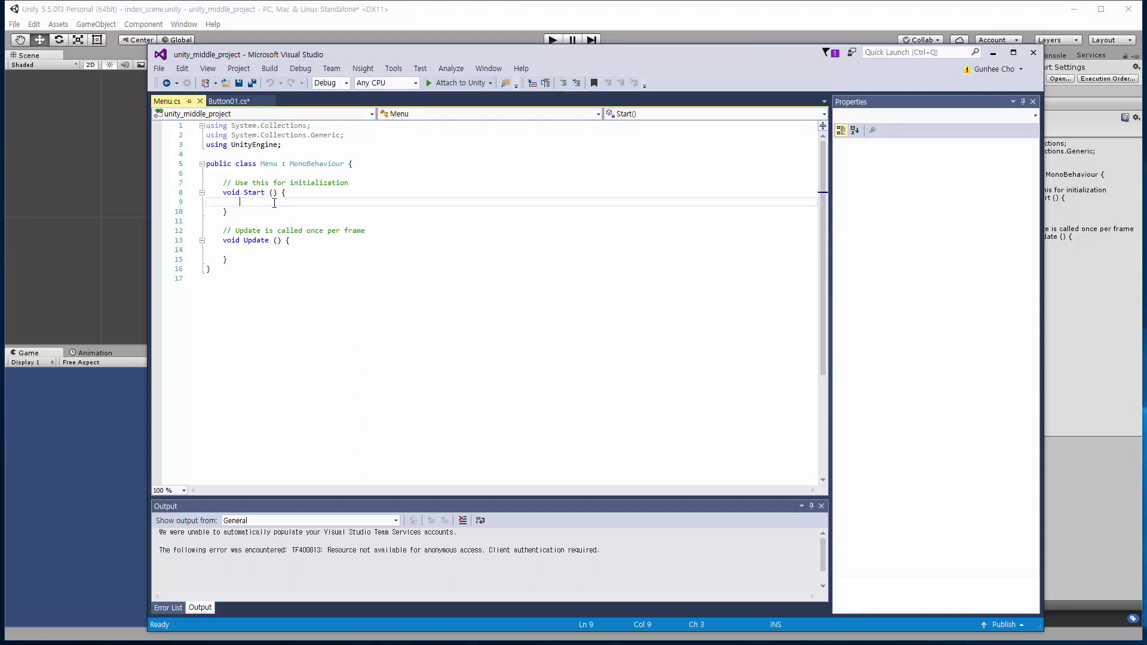
pyautogui.write('do')
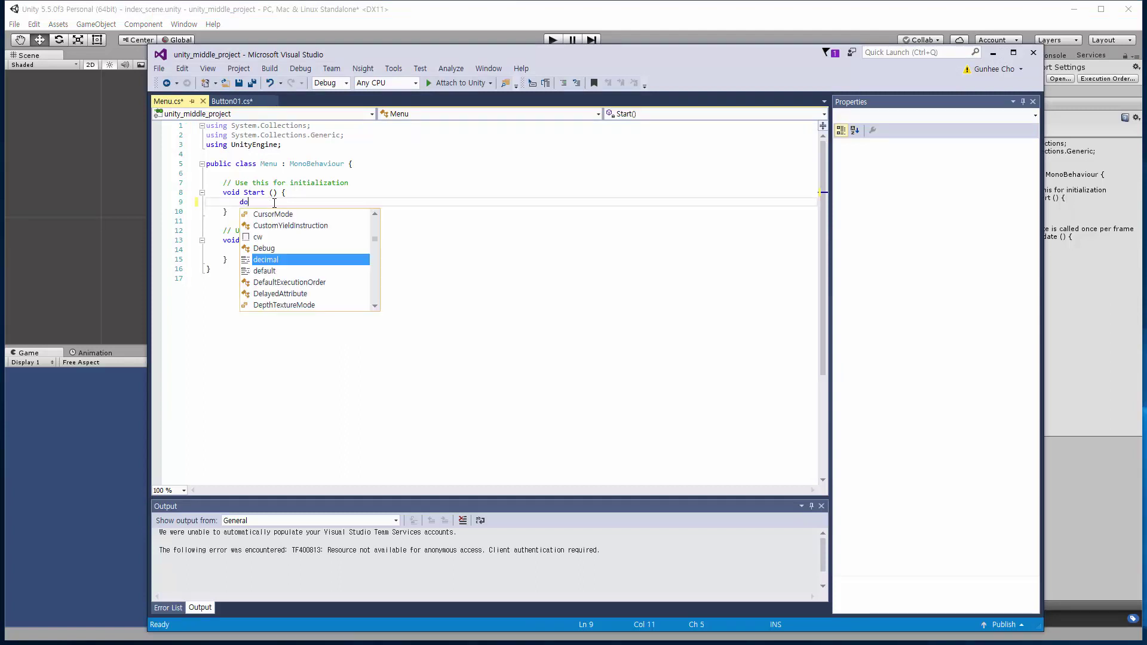
pyautogui.write('n')
pyautogui.press('Tab')
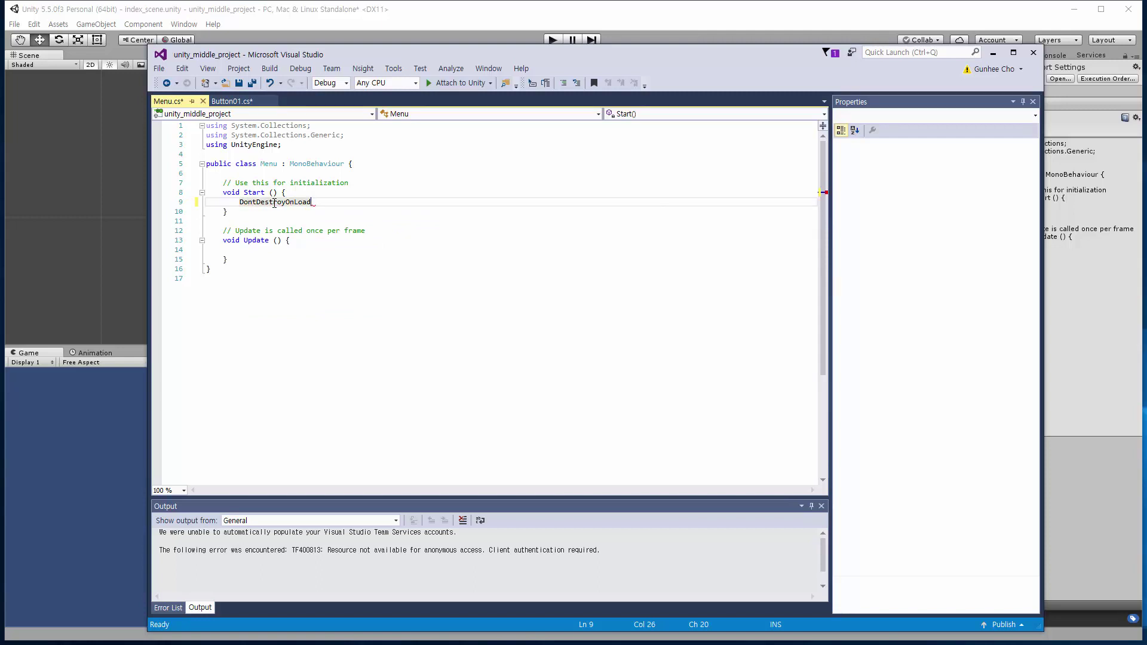
pyautogui.write('(')
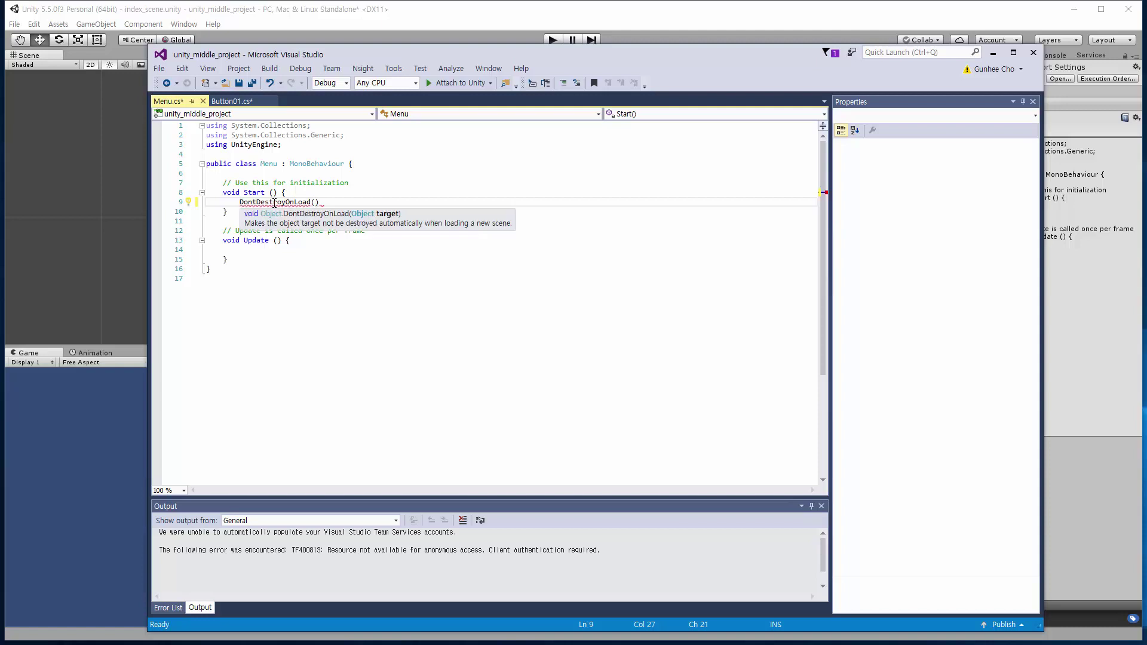
pyautogui.write('game')
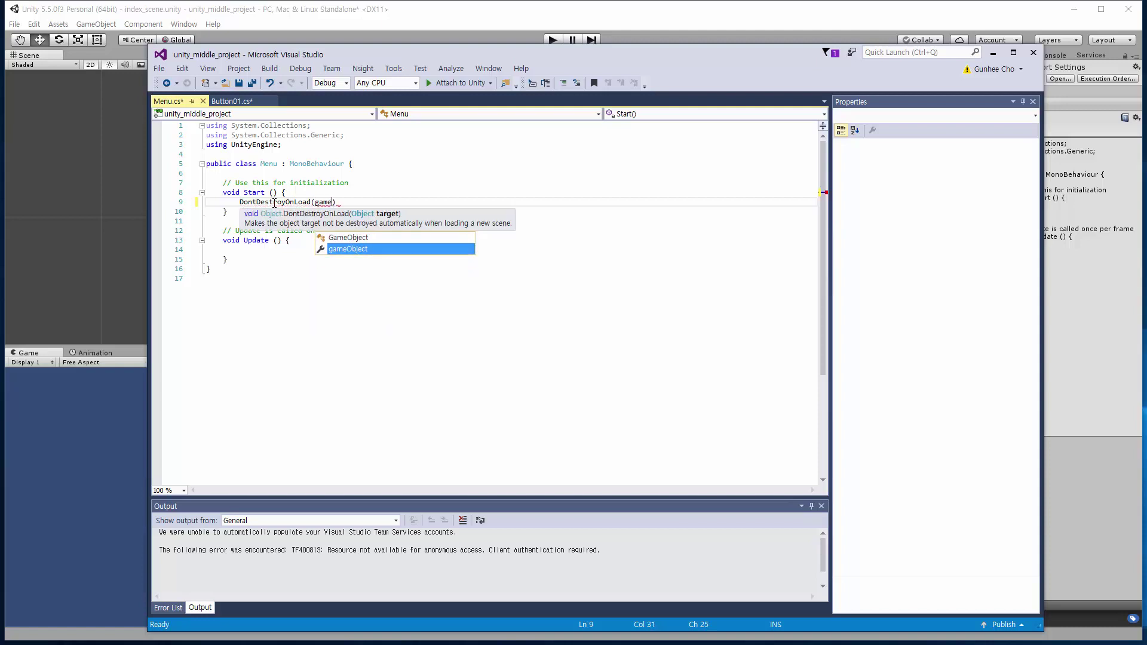
pyautogui.press('Tab')
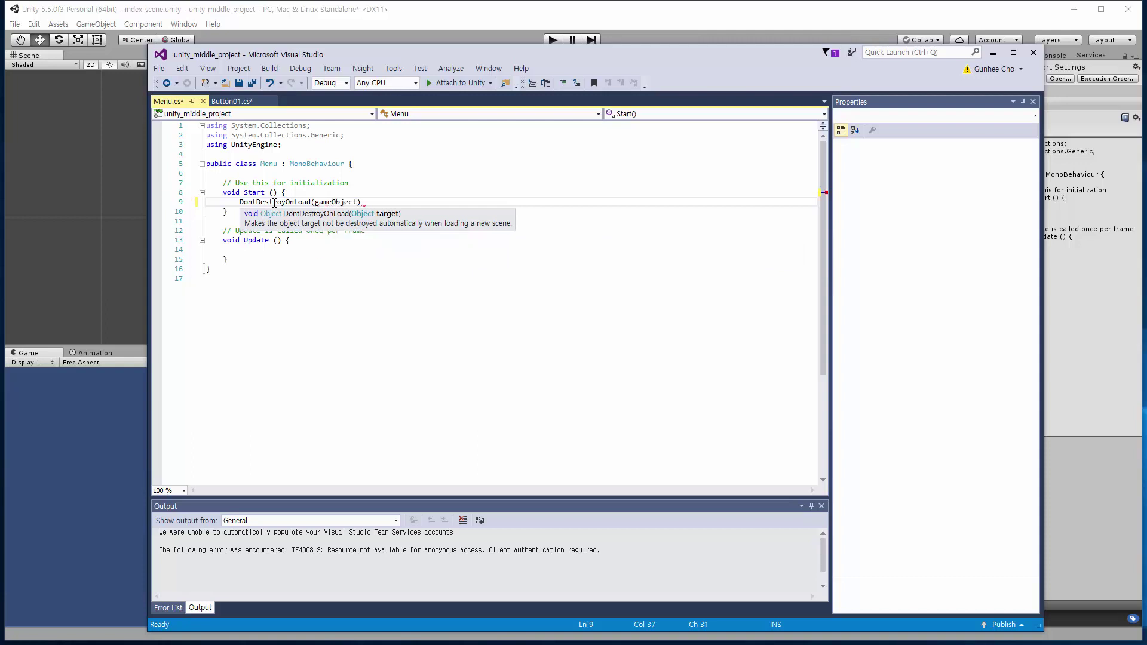
pyautogui.write(')')
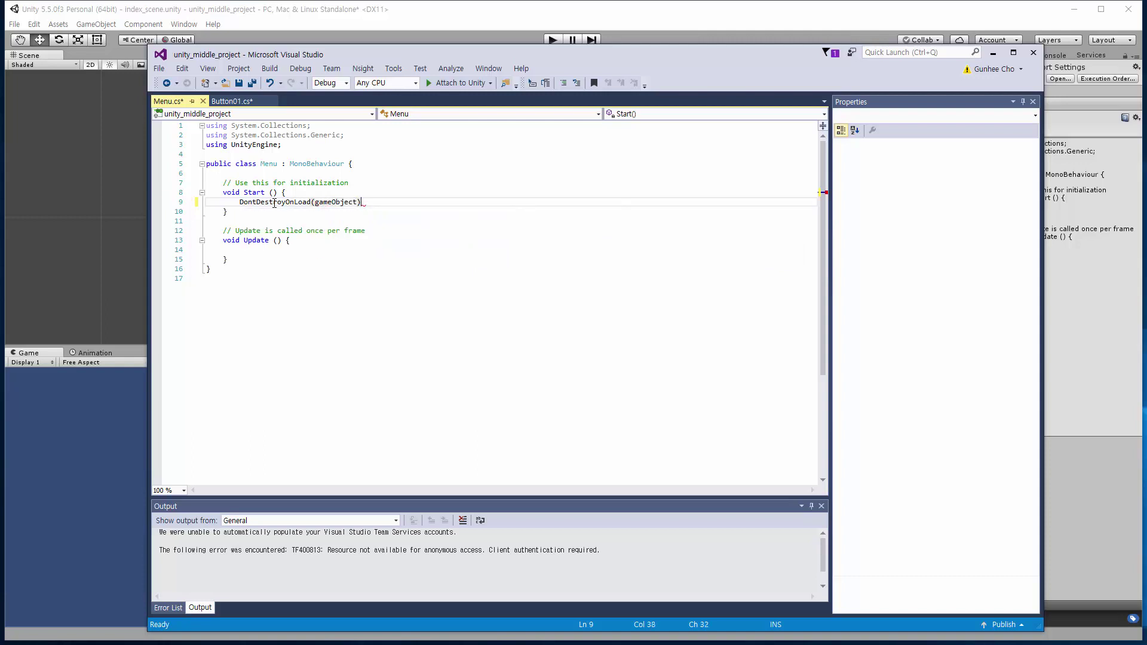
pyautogui.write(';')
pyautogui.doubleClick(349, 201)
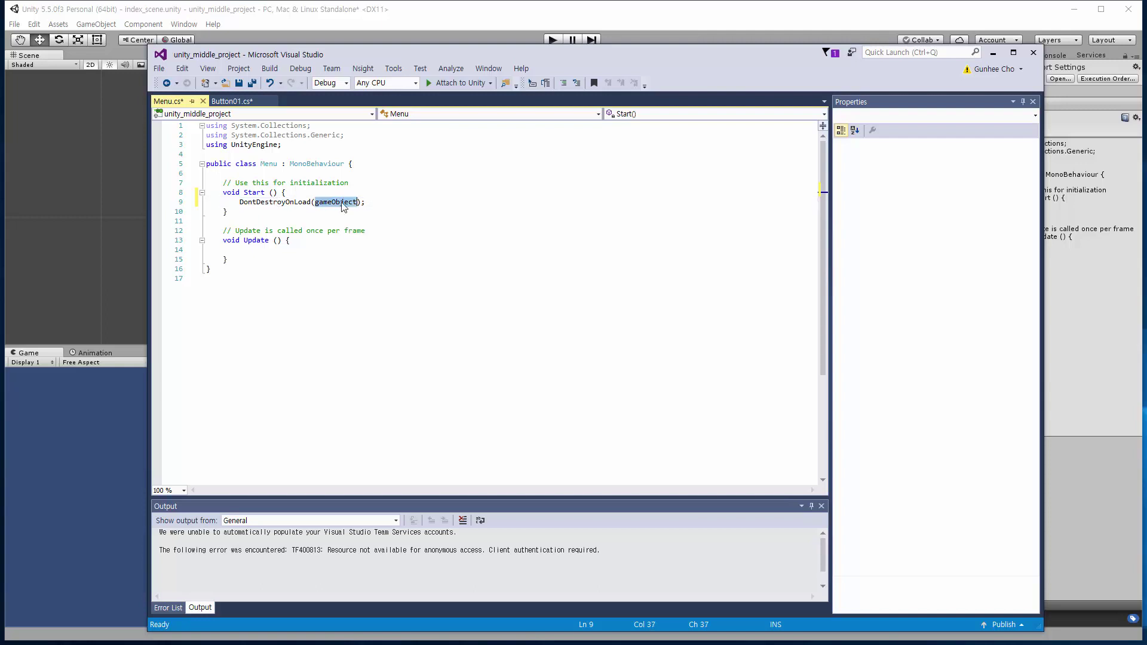
pyautogui.click(396, 201)
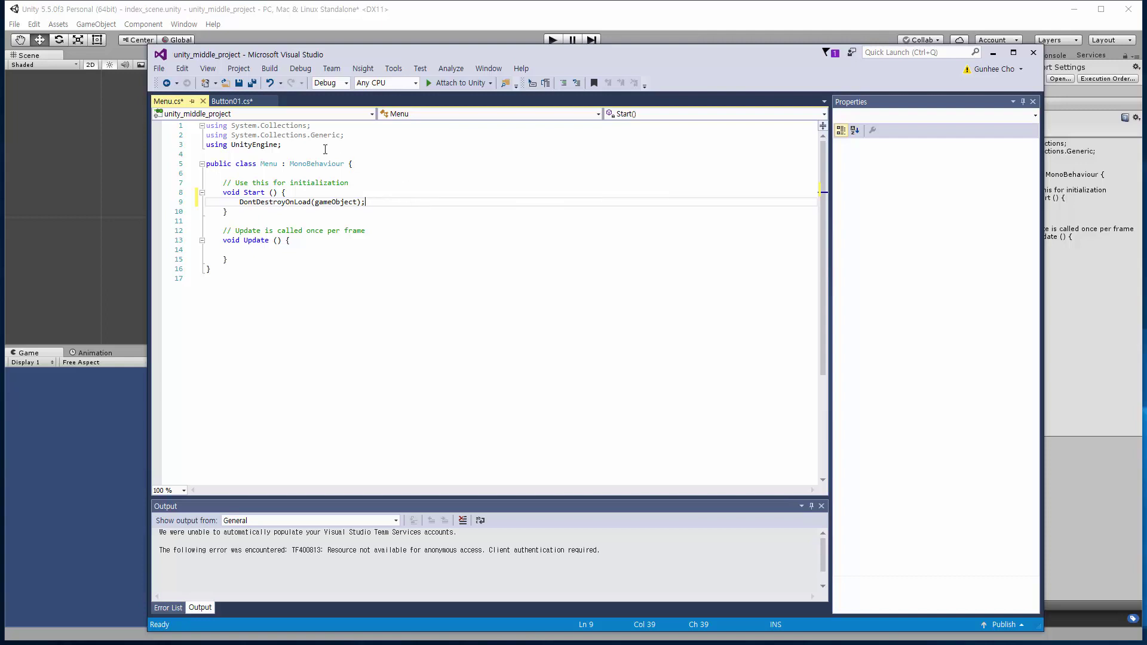
pyautogui.click(159, 68)
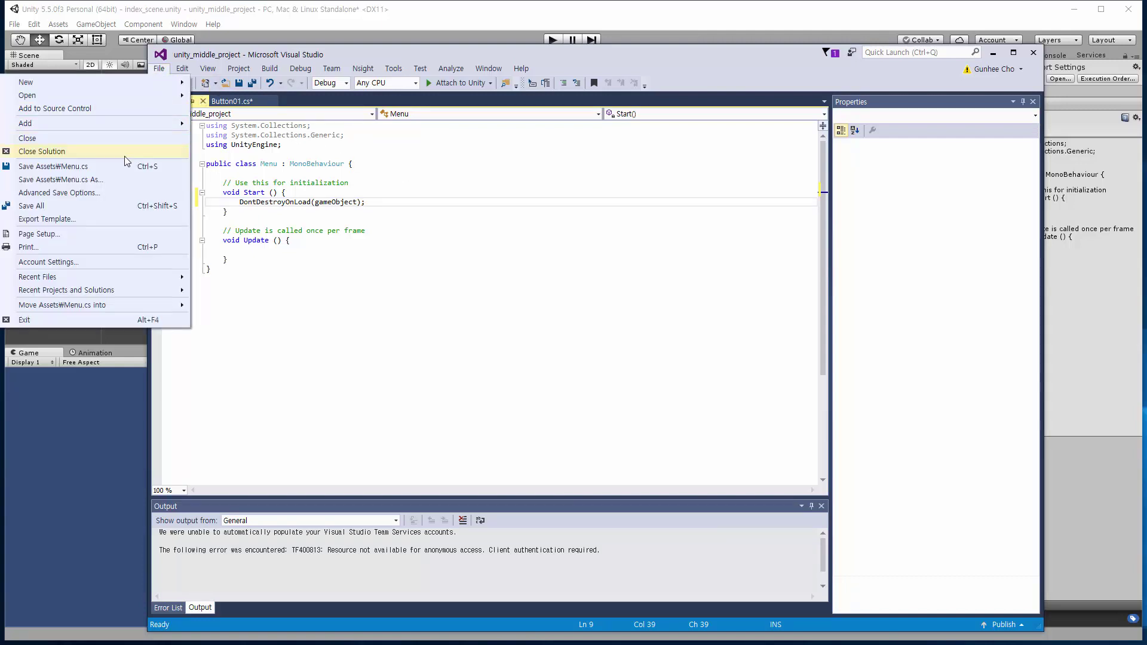
pyautogui.click(114, 167)
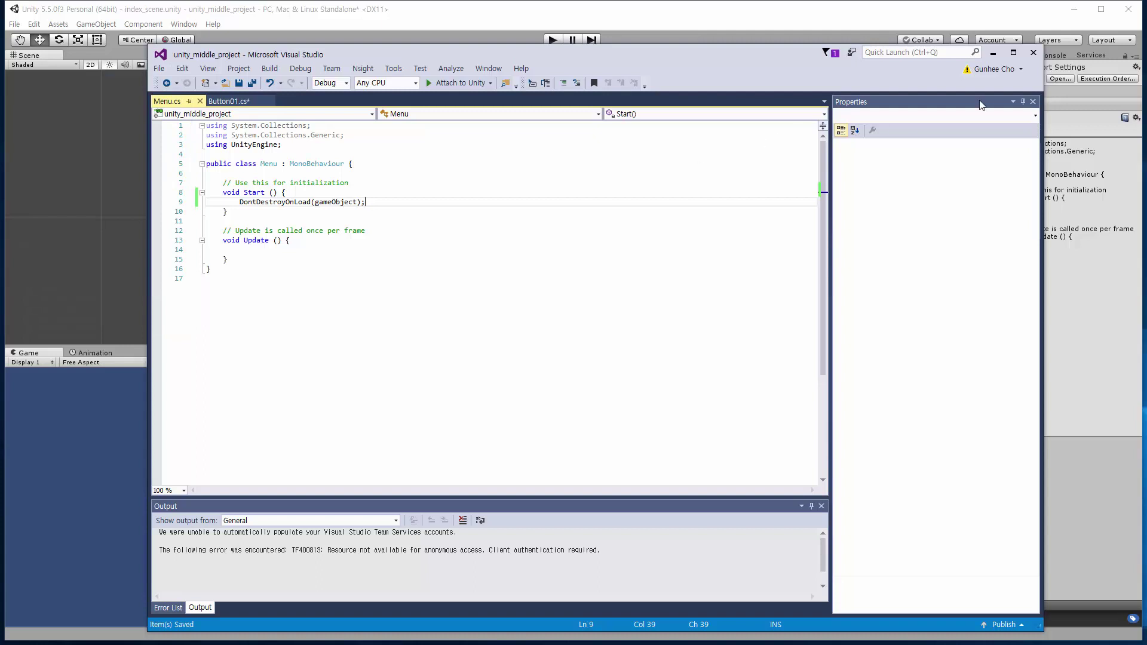
pyautogui.click(993, 55)
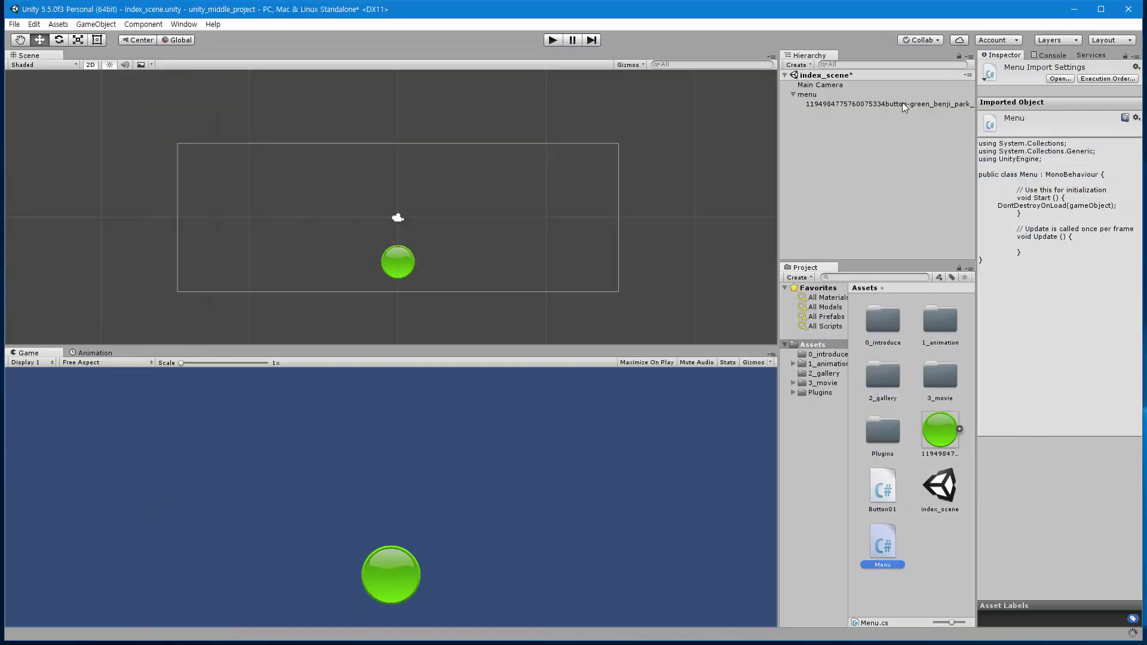
# - Select the menu object in the Hierarchy and add the Menu script to it
pyautogui.click(819, 95)
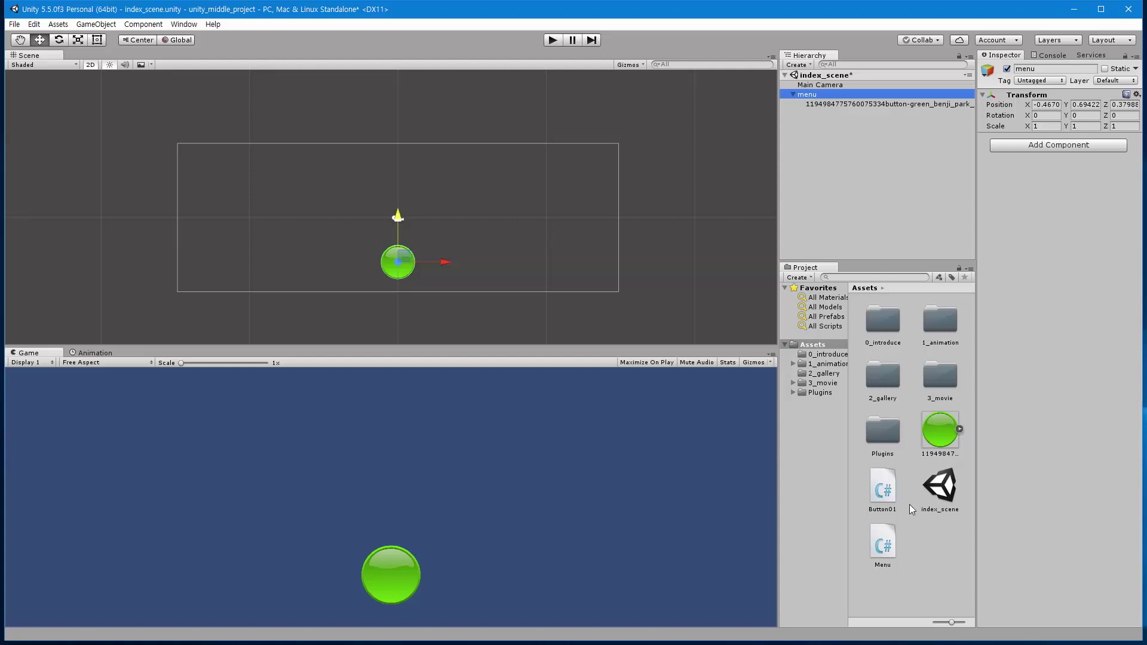
pyautogui.moveTo(887, 541)
pyautogui.mouseDown()
pyautogui.moveTo(1044, 203)
pyautogui.moveTo(1052, 207)
pyautogui.mouseUp()
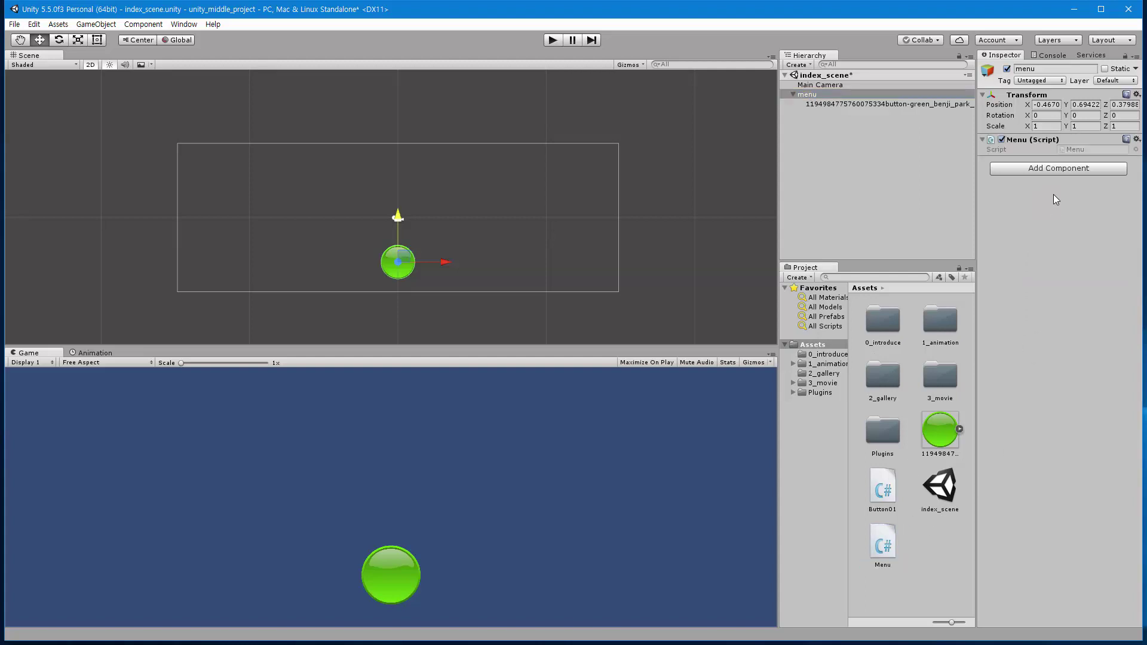
pyautogui.click(812, 94)
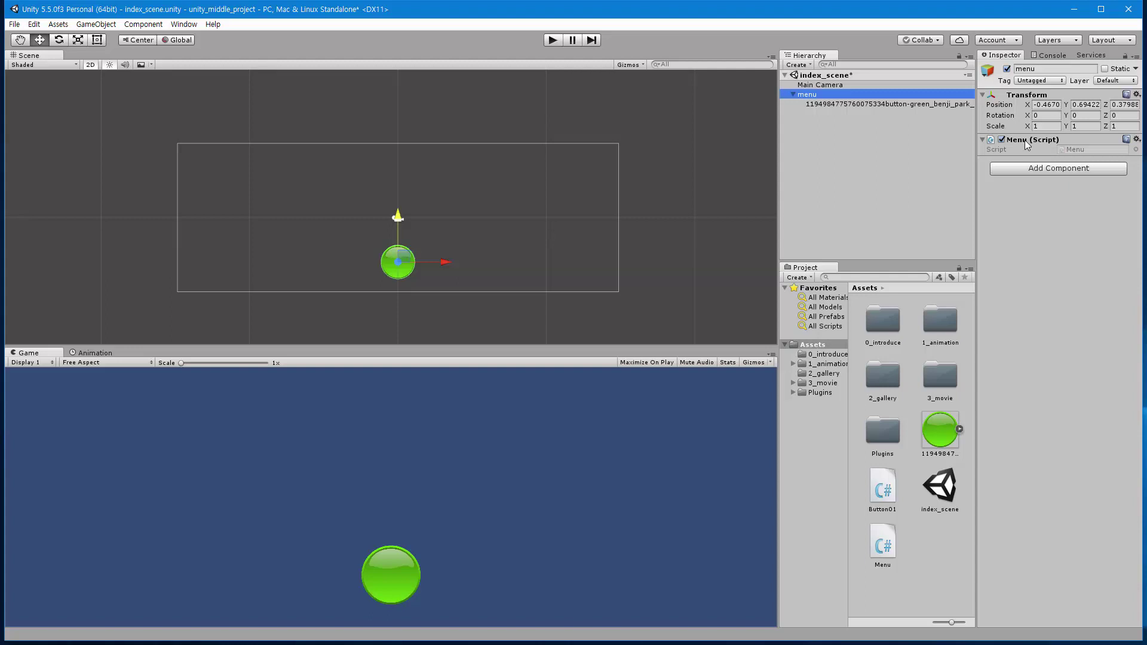
# - Play index_scene, click the green button to load intro_scene, inspect it in 3D, then stop
pyautogui.click(554, 42)
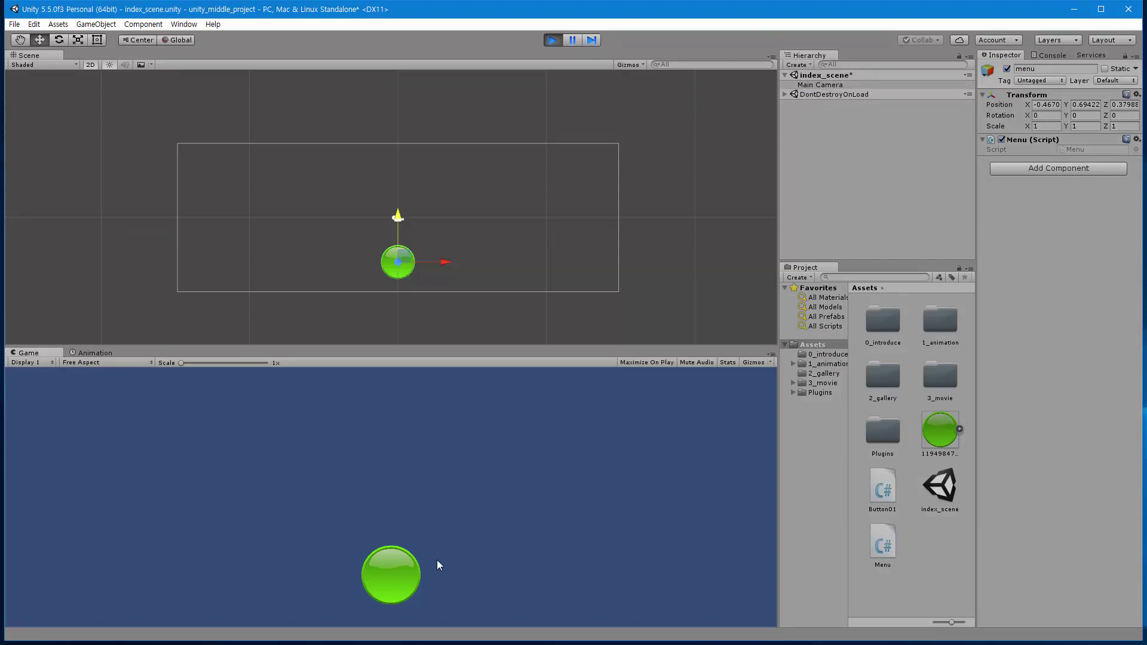
pyautogui.click(395, 574)
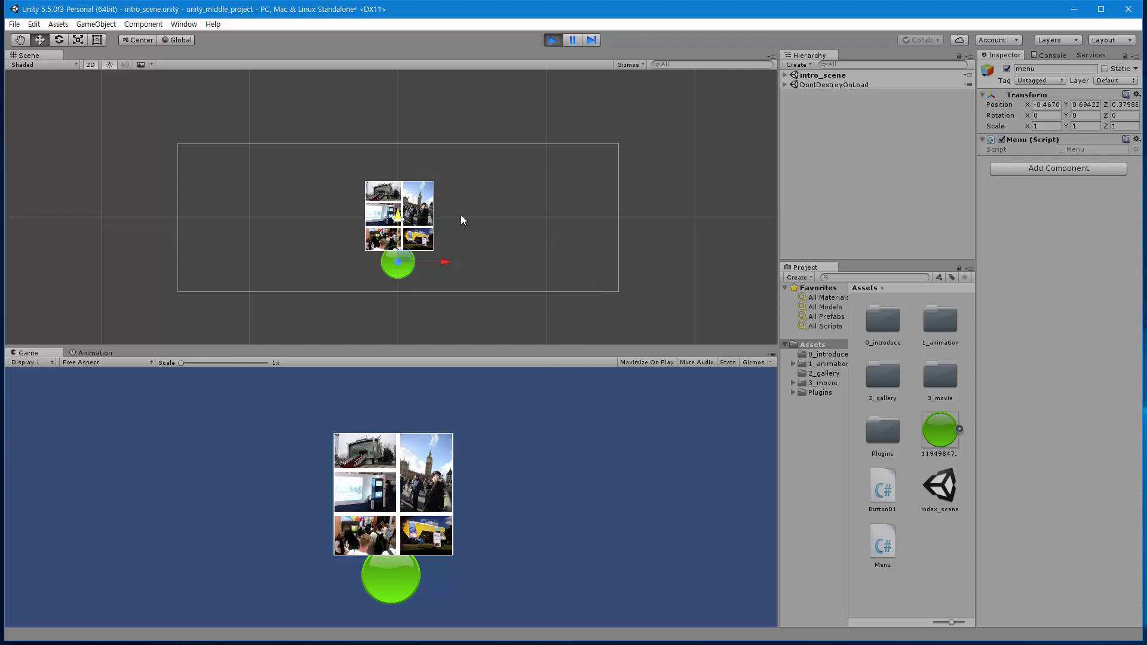
pyautogui.click(94, 65)
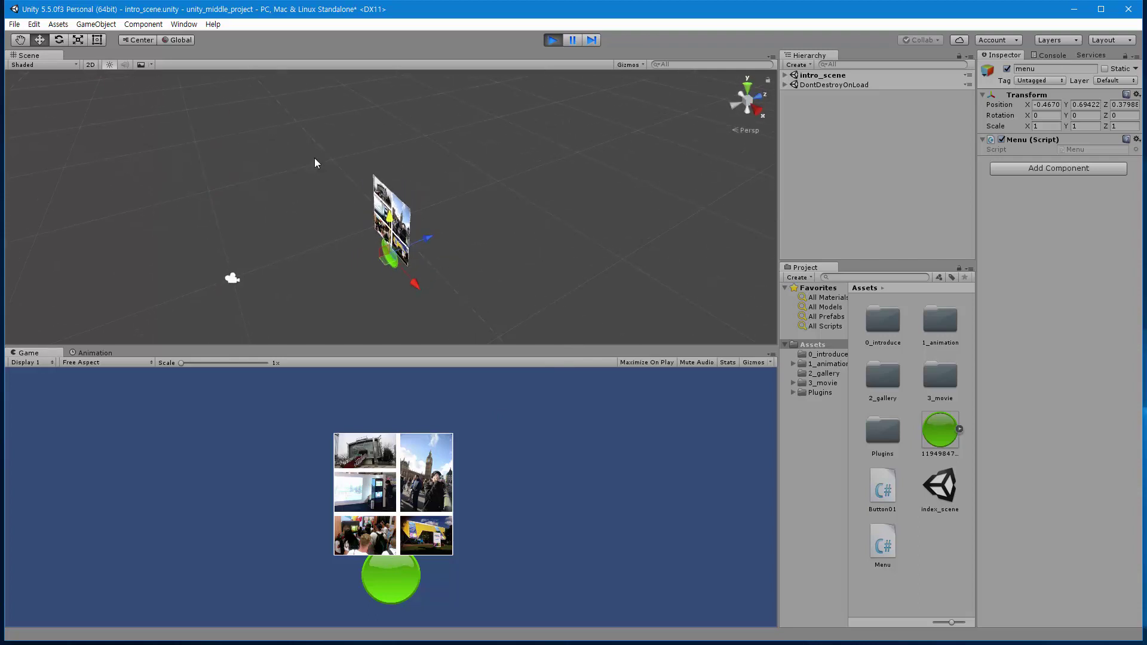
pyautogui.moveTo(460, 278)
pyautogui.keyDown('alt'); pyautogui.mouseDown()
pyautogui.moveTo(442, 217)
pyautogui.moveTo(450, 290)
pyautogui.moveTo(444, 230)
pyautogui.mouseUp(); pyautogui.keyUp('alt')
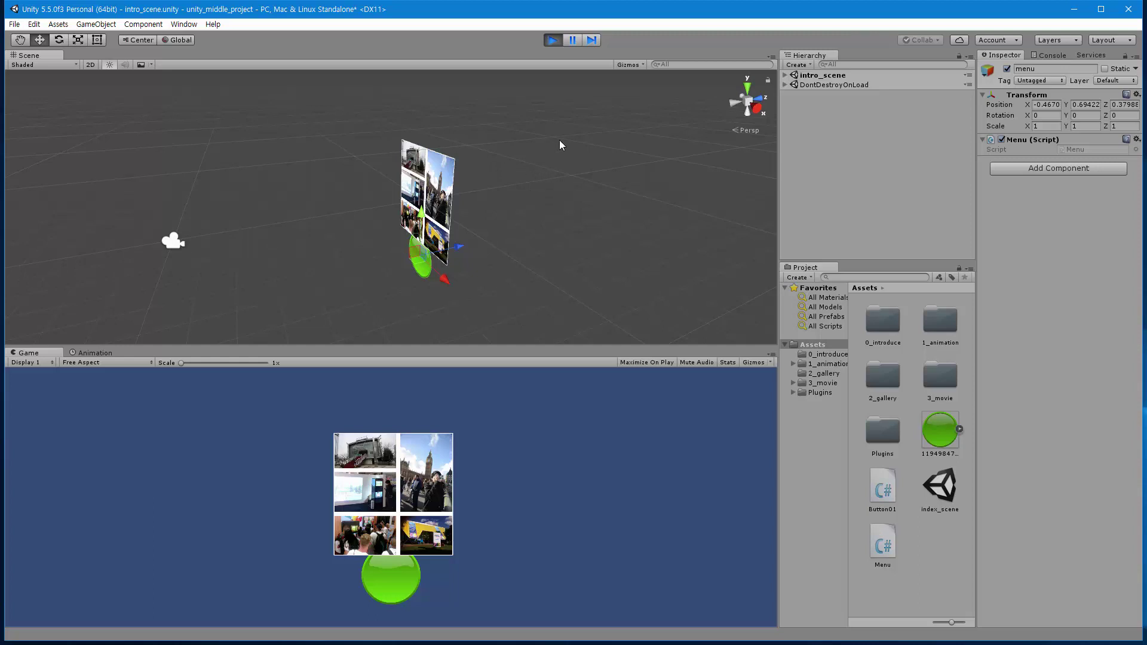
pyautogui.click(551, 41)
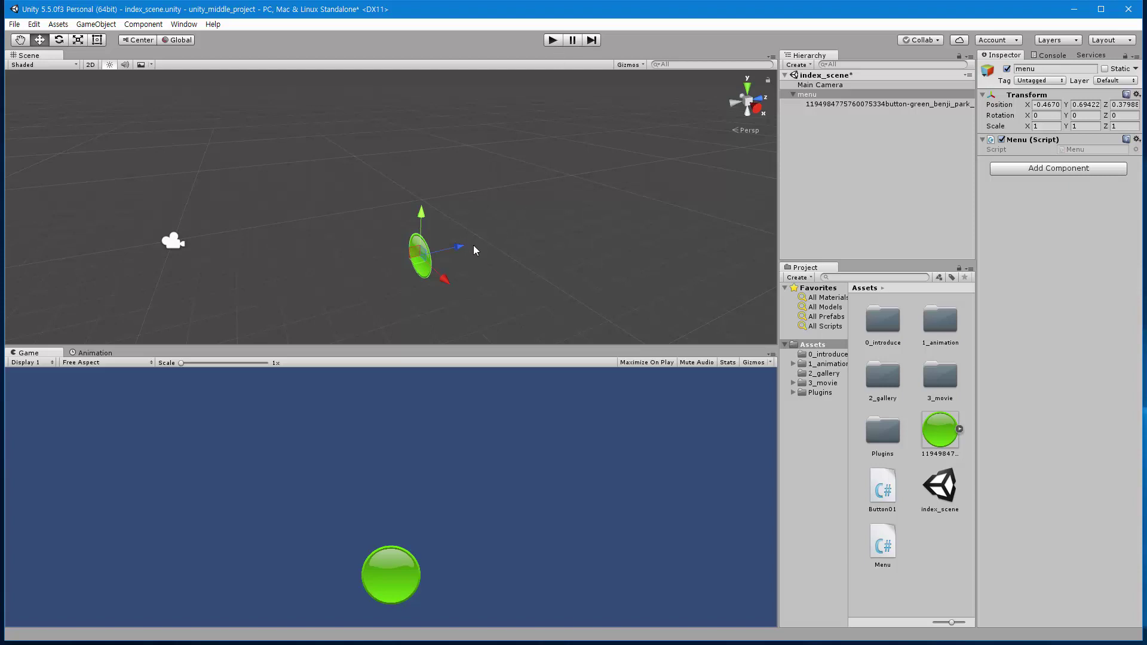
# - Drag the menu object back to about Z -7.5, then replay and click the green button
pyautogui.moveTo(461, 248); pyautogui.dragTo(317, 282)
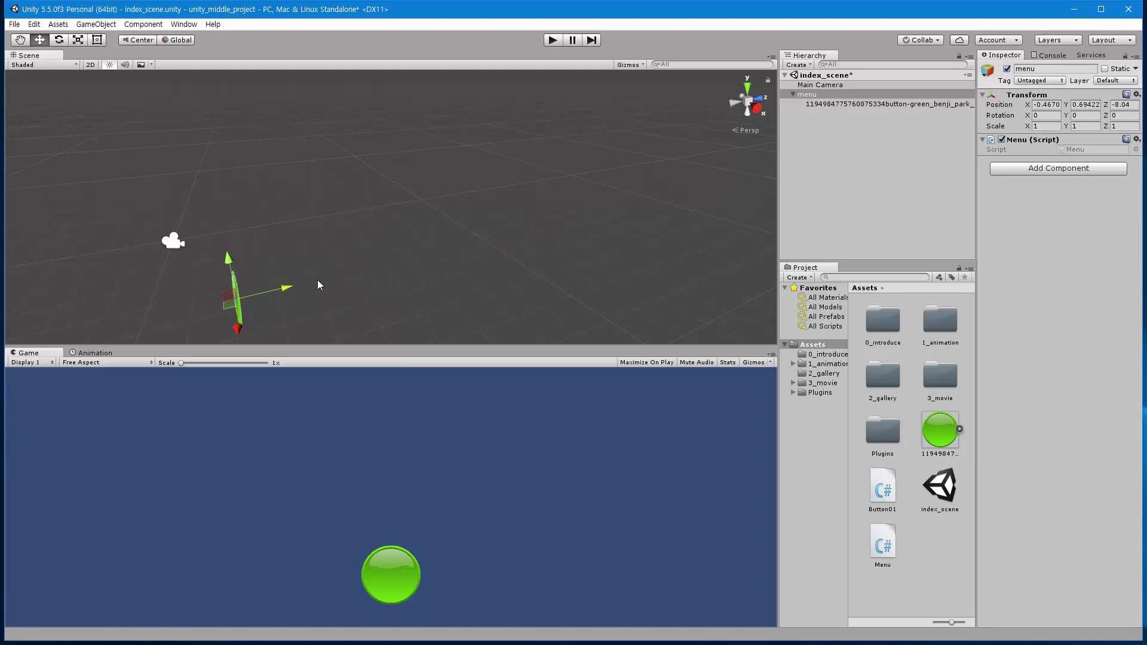
pyautogui.moveTo(318, 280)
pyautogui.mouseDown()
pyautogui.moveTo(292, 292)
pyautogui.moveTo(328, 285)
pyautogui.mouseUp()
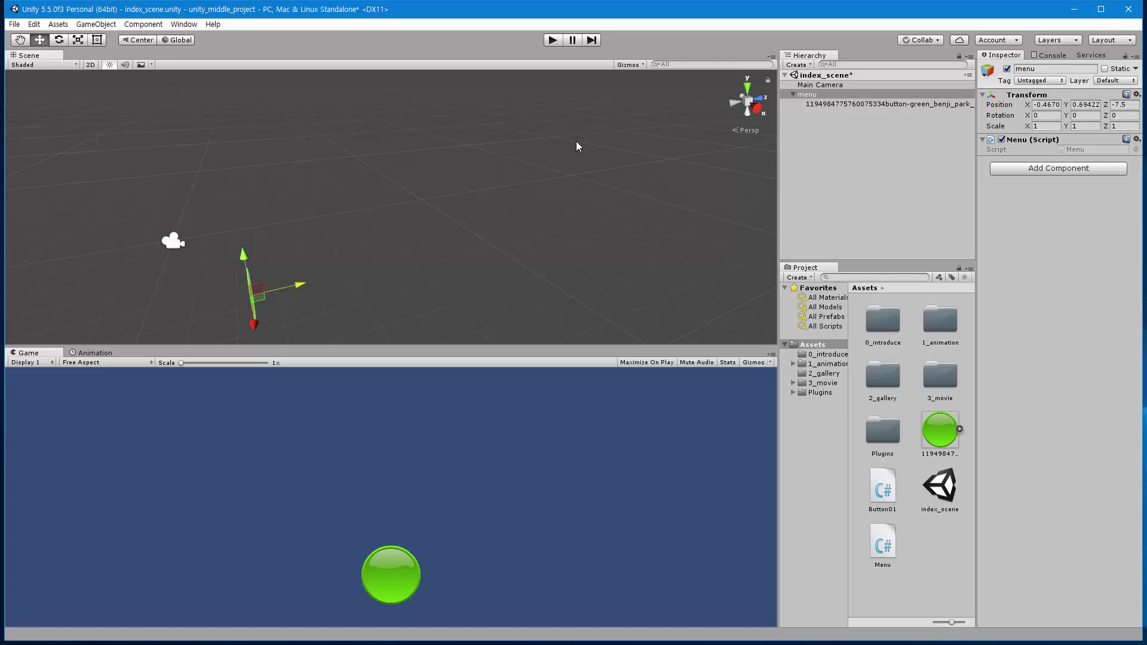
pyautogui.click(558, 39)
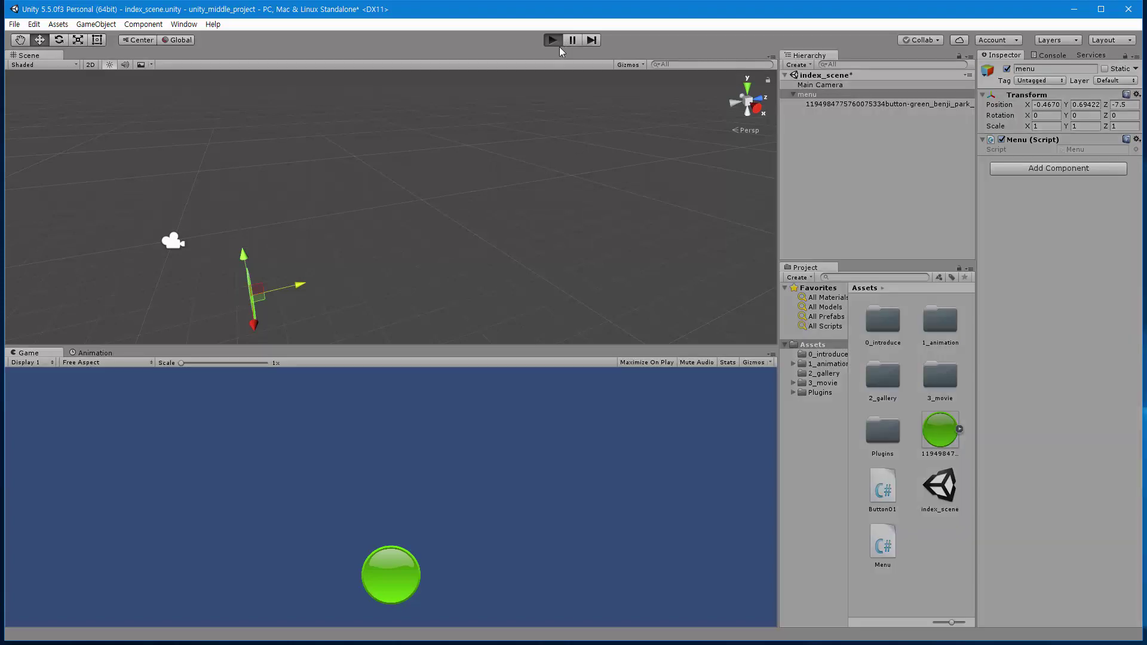
pyautogui.click(390, 567)
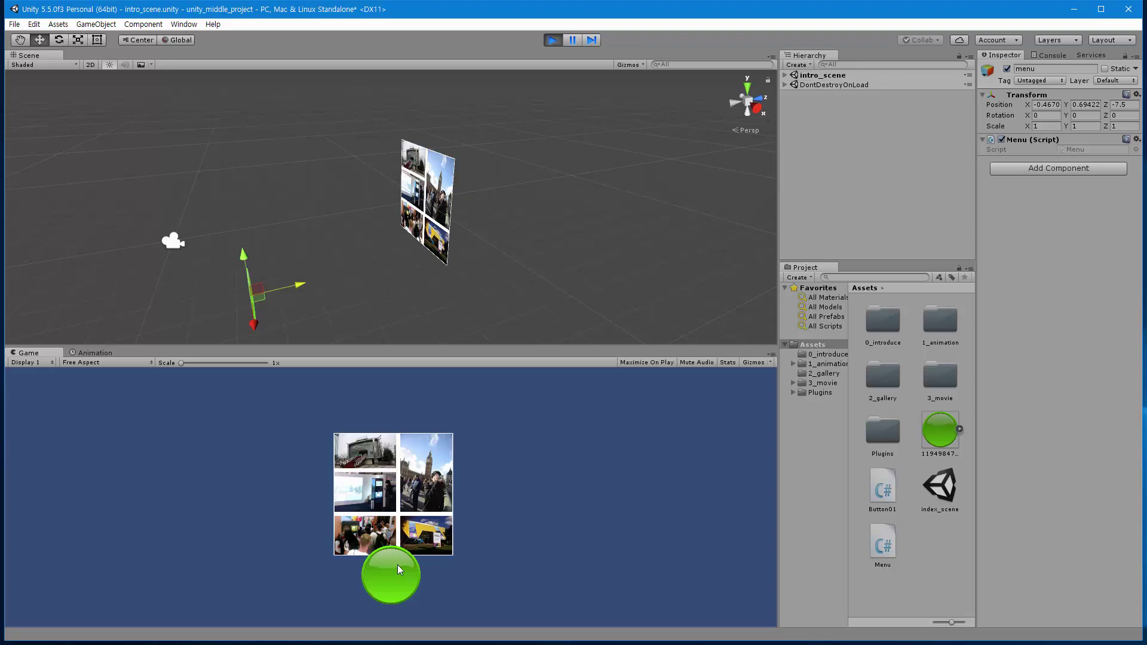
pyautogui.click(553, 41)
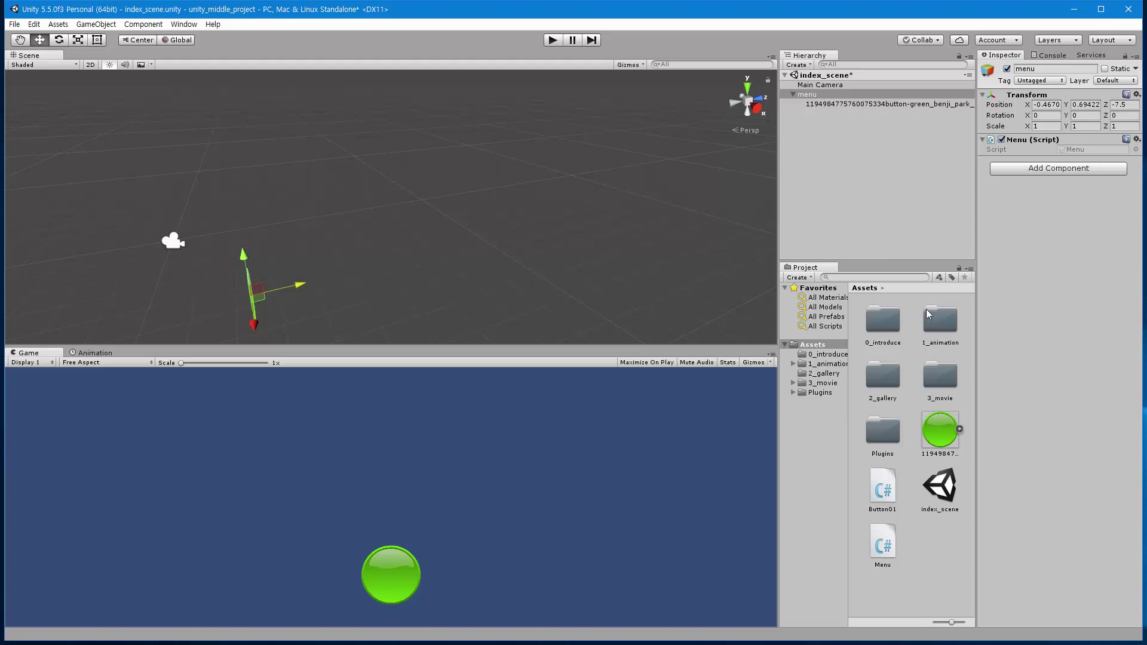
# - Add a second green button under menu, scale it to about 0.375 and lower it beside the first
pyautogui.moveTo(940, 430); pyautogui.dragTo(820, 96)
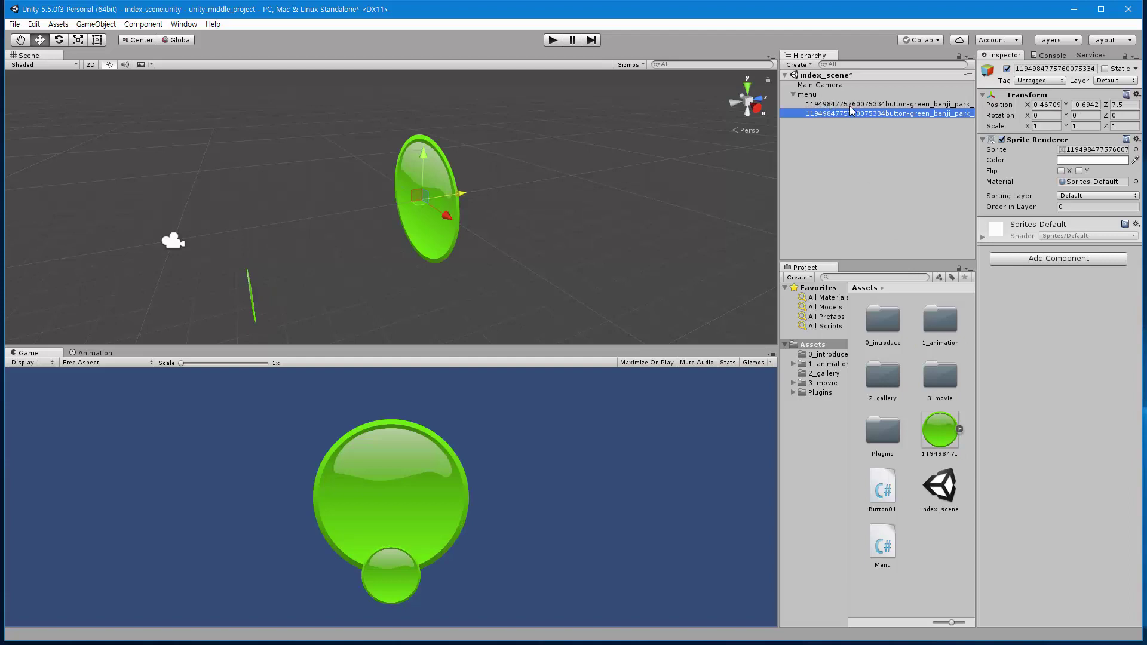
pyautogui.click(78, 40)
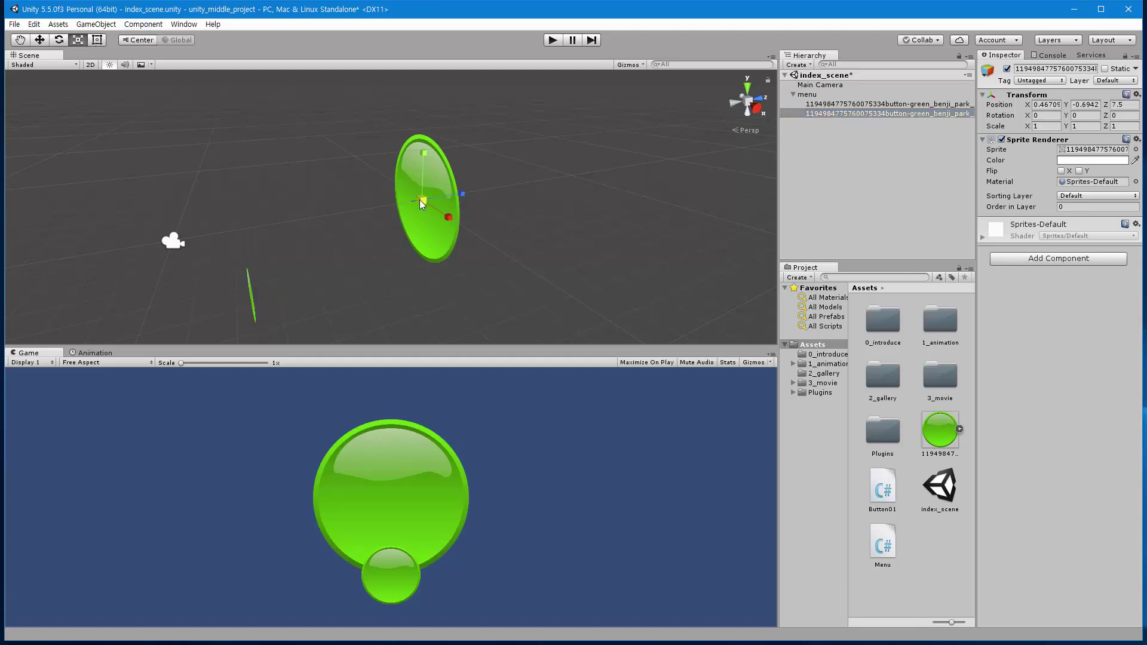
pyautogui.moveTo(420, 200); pyautogui.dragTo(398, 226)
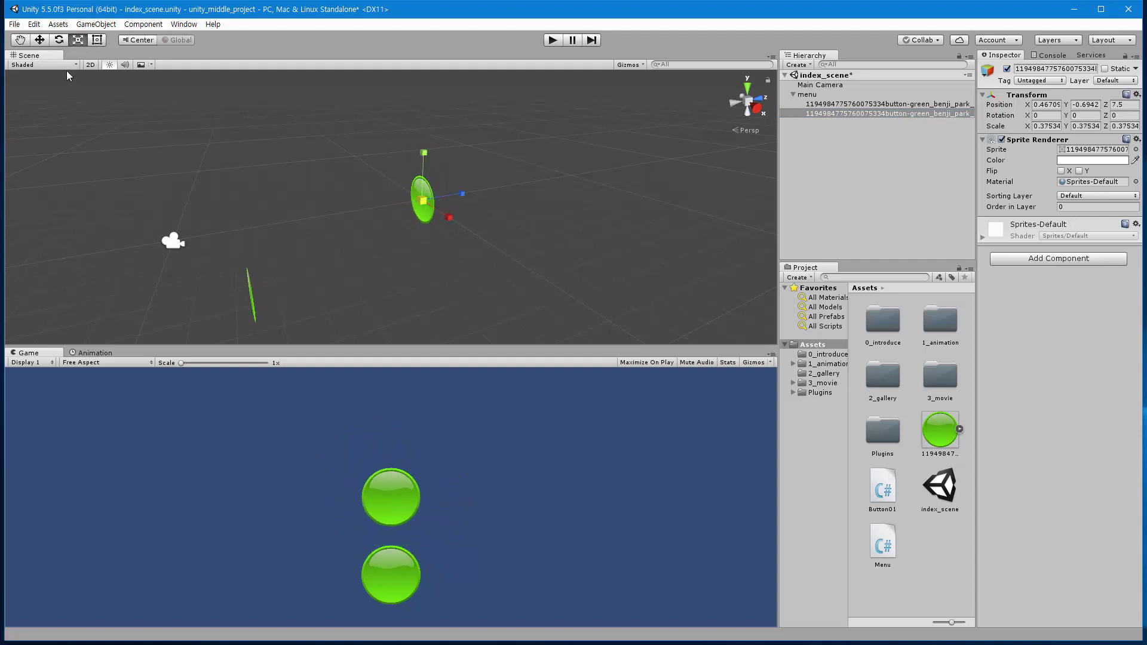
pyautogui.click(40, 40)
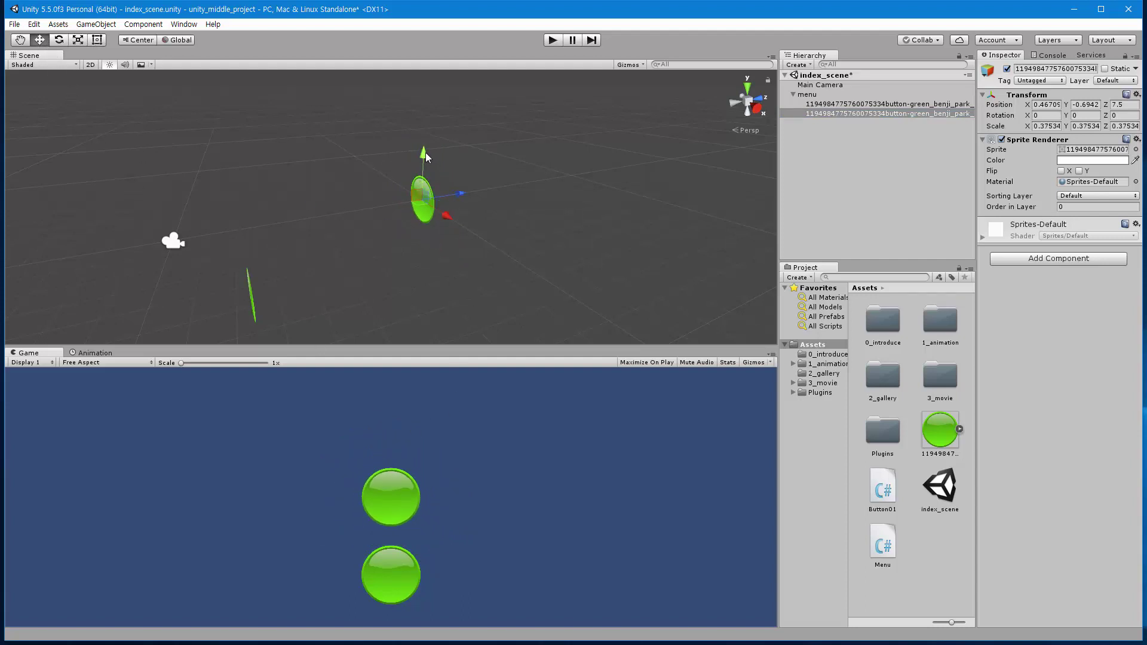
pyautogui.moveTo(425, 153)
pyautogui.mouseDown()
pyautogui.moveTo(445, 280)
pyautogui.moveTo(491, 296)
pyautogui.mouseUp()
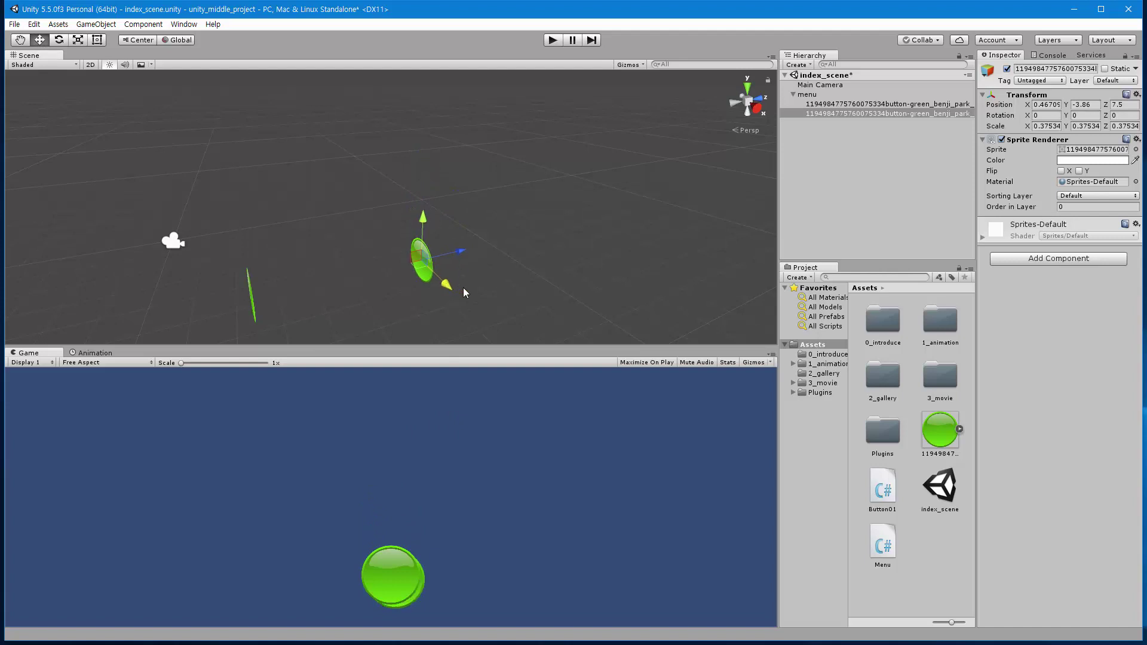
# - Give the second green button a Circle Collider 2D
pyautogui.click(1062, 261)
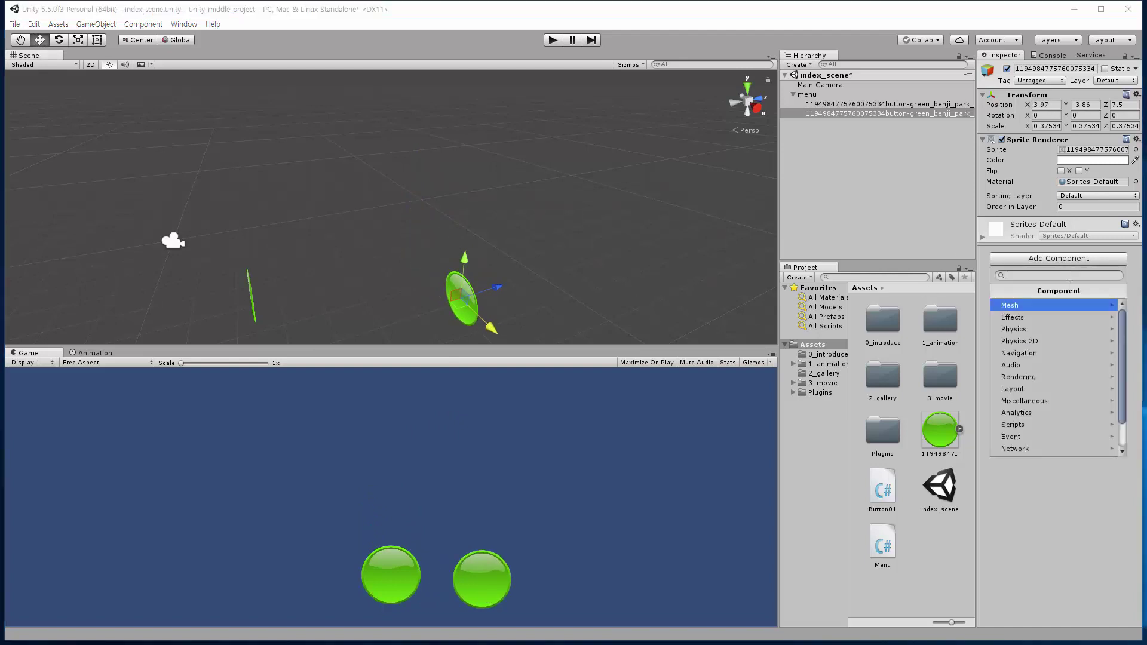
pyautogui.click(1045, 342)
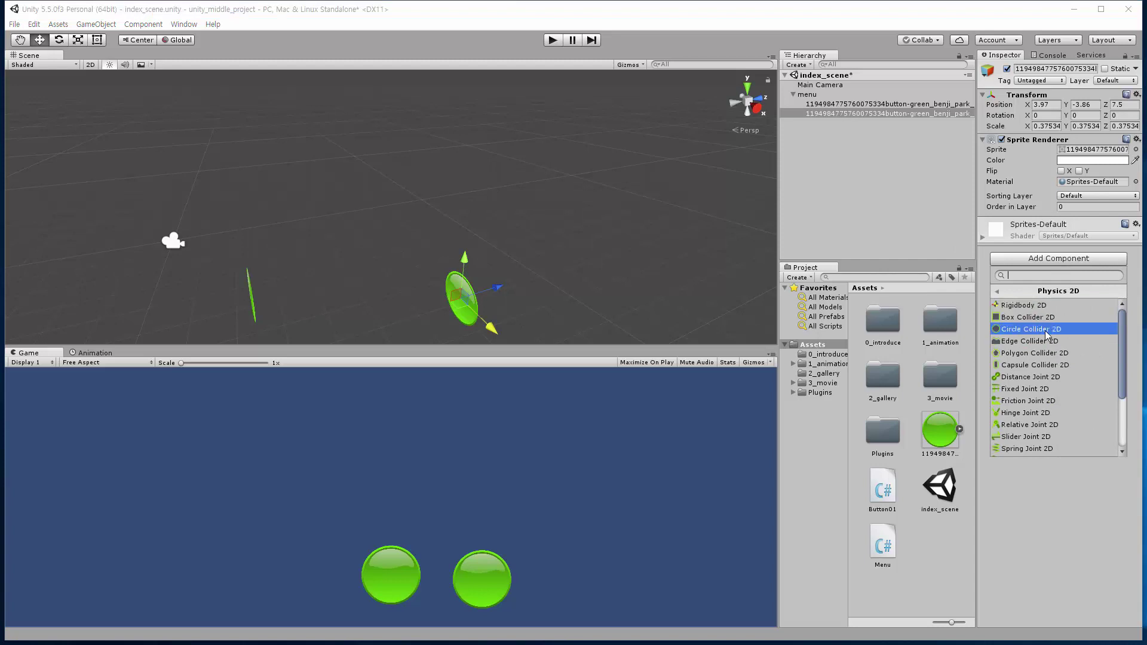
pyautogui.click(1045, 329)
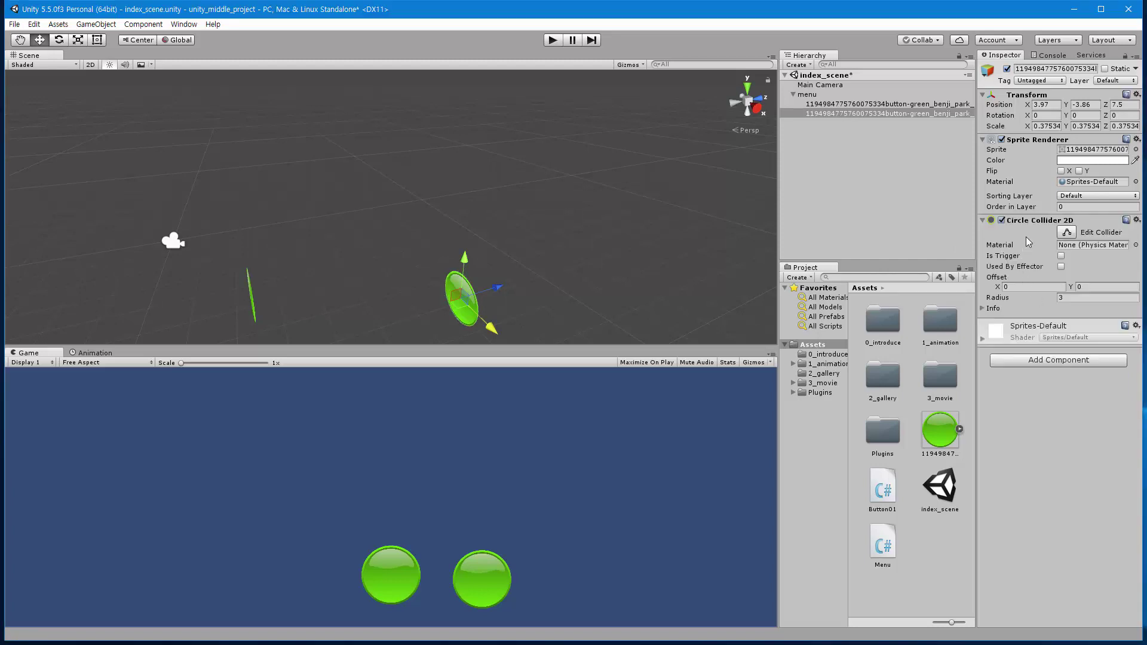
pyautogui.click(952, 535)
# - Ctrl-drag the Button01 script to duplicate it and rename the copy Button02
pyautogui.click(883, 491)
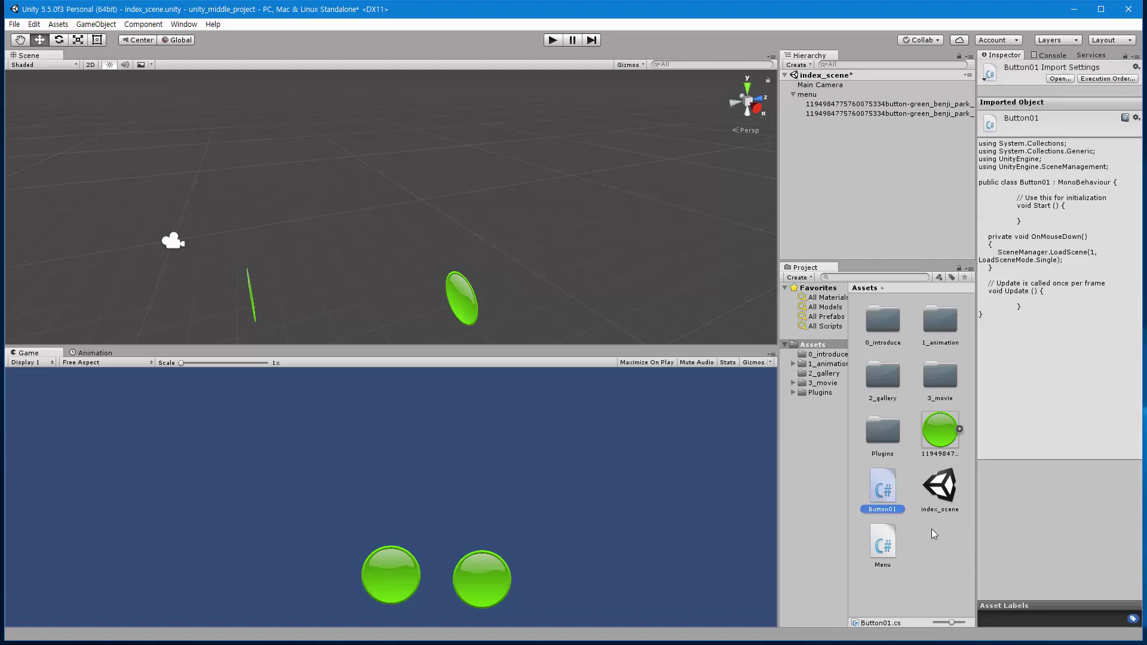
pyautogui.moveTo(892, 502); pyautogui.dragTo(941, 554)
pyautogui.moveTo(942, 554); pyautogui.dragTo(935, 552)
pyautogui.moveTo(932, 548); pyautogui.dragTo(933, 541)
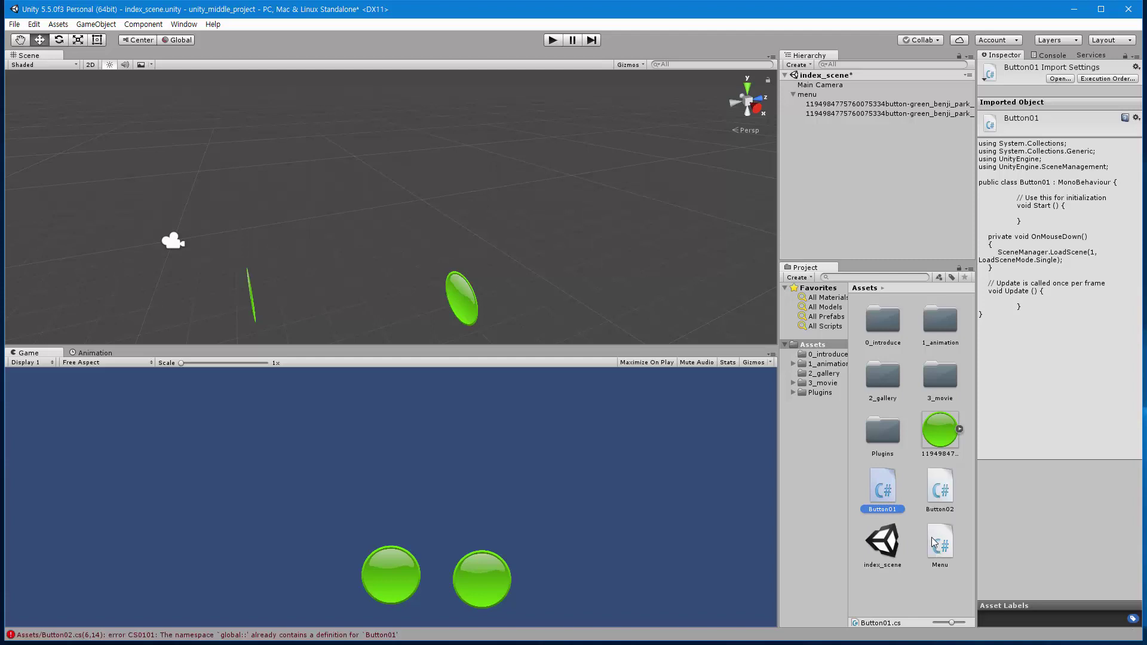
pyautogui.click(962, 517)
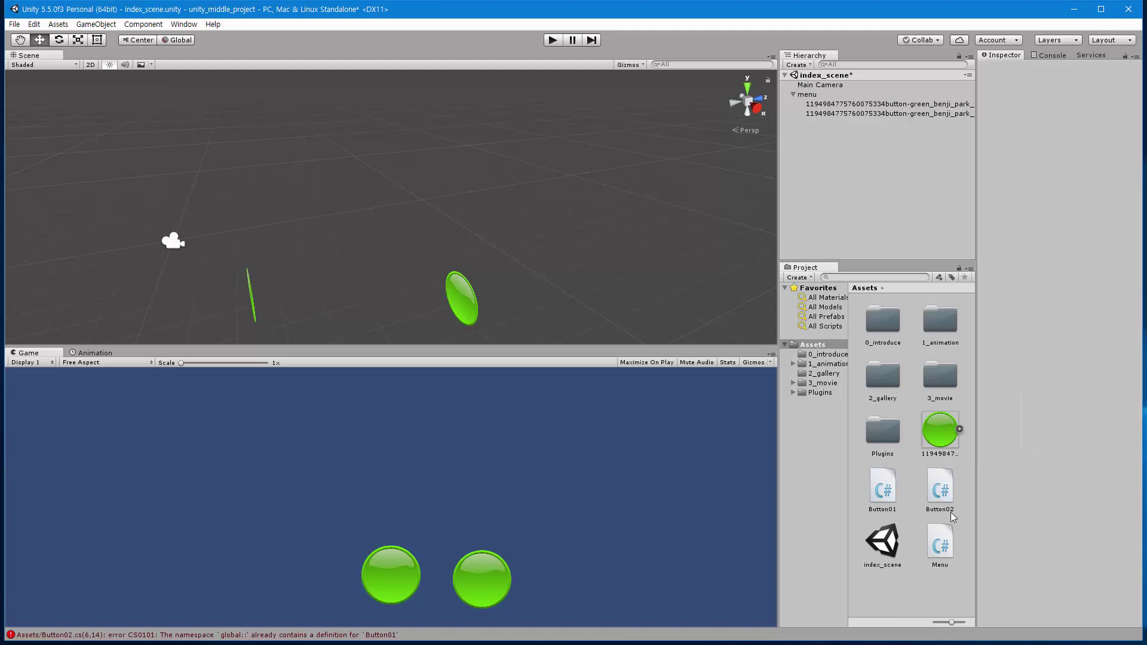
pyautogui.click(951, 513)
pyautogui.click(943, 510)
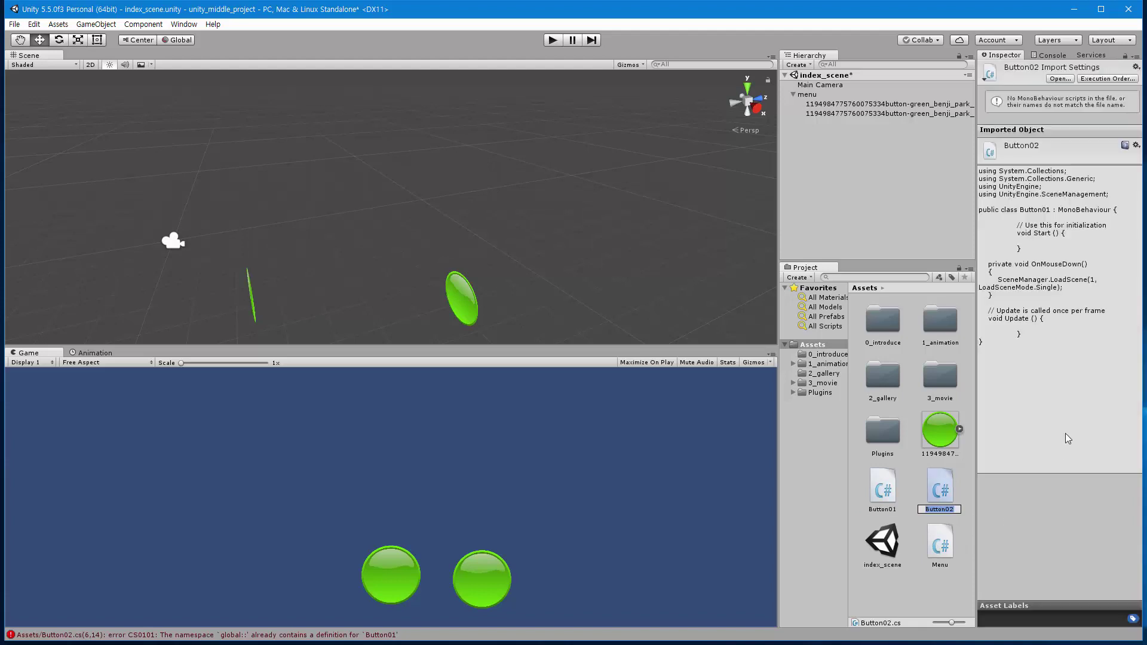
pyautogui.press('End')
pyautogui.write('2')
pyautogui.press('Return')
# - Open Button02.cs, accept the line-ending prompts and rename its class to Button02
pyautogui.doubleClick(934, 491)
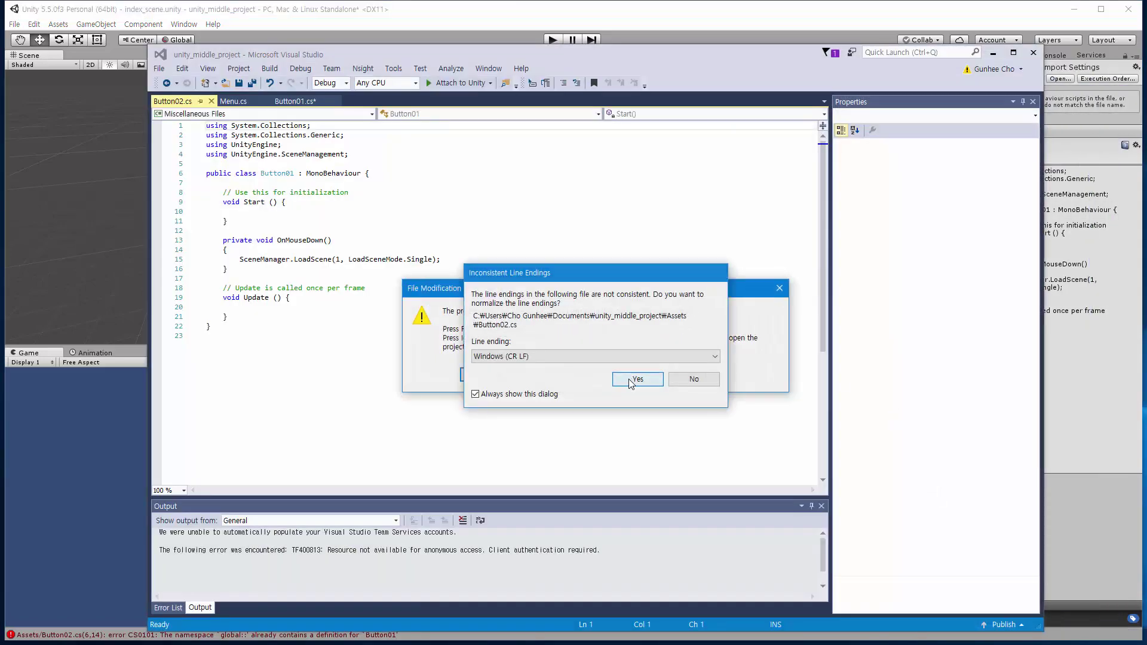
pyautogui.click(630, 380)
pyautogui.click(491, 375)
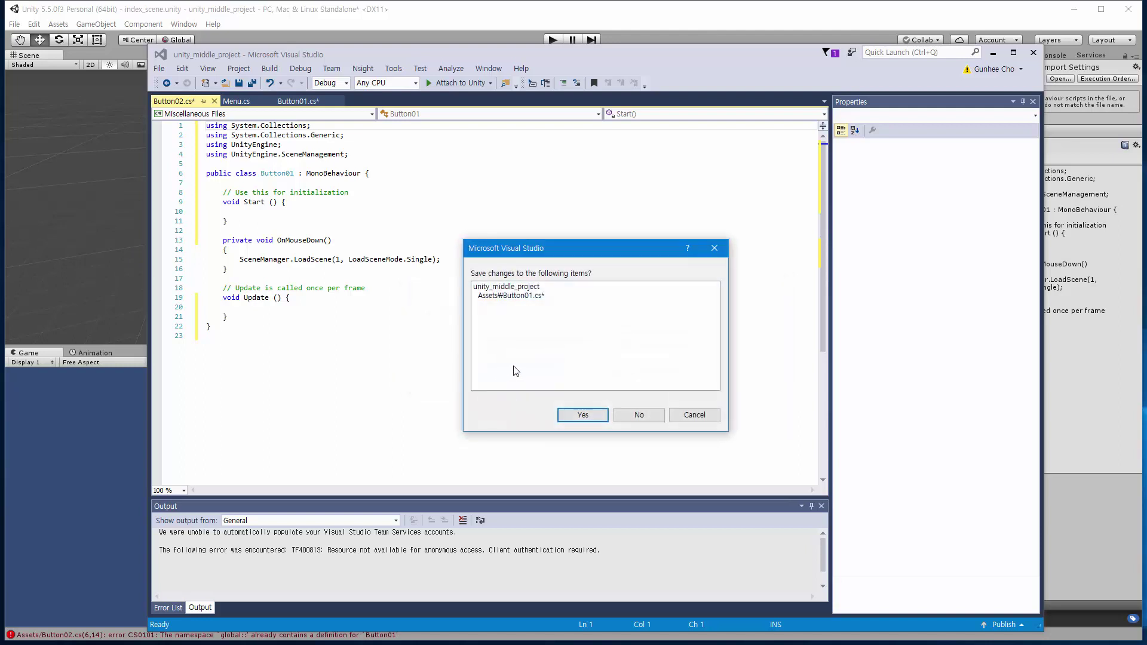
pyautogui.click(578, 414)
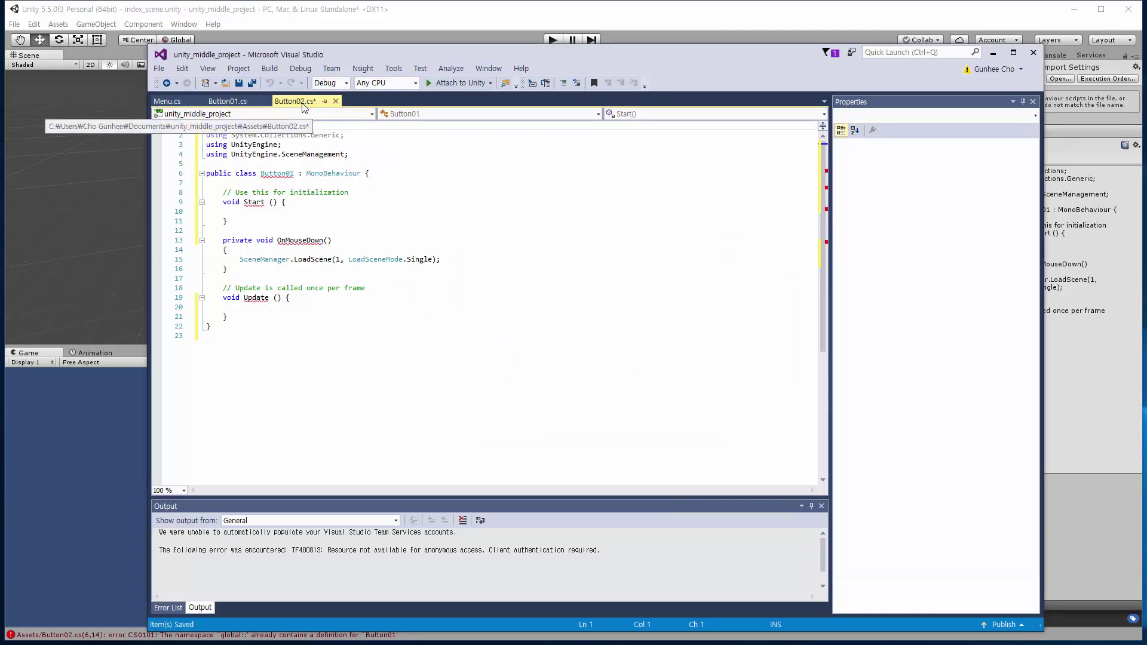
pyautogui.click(412, 175)
pyautogui.write('2')
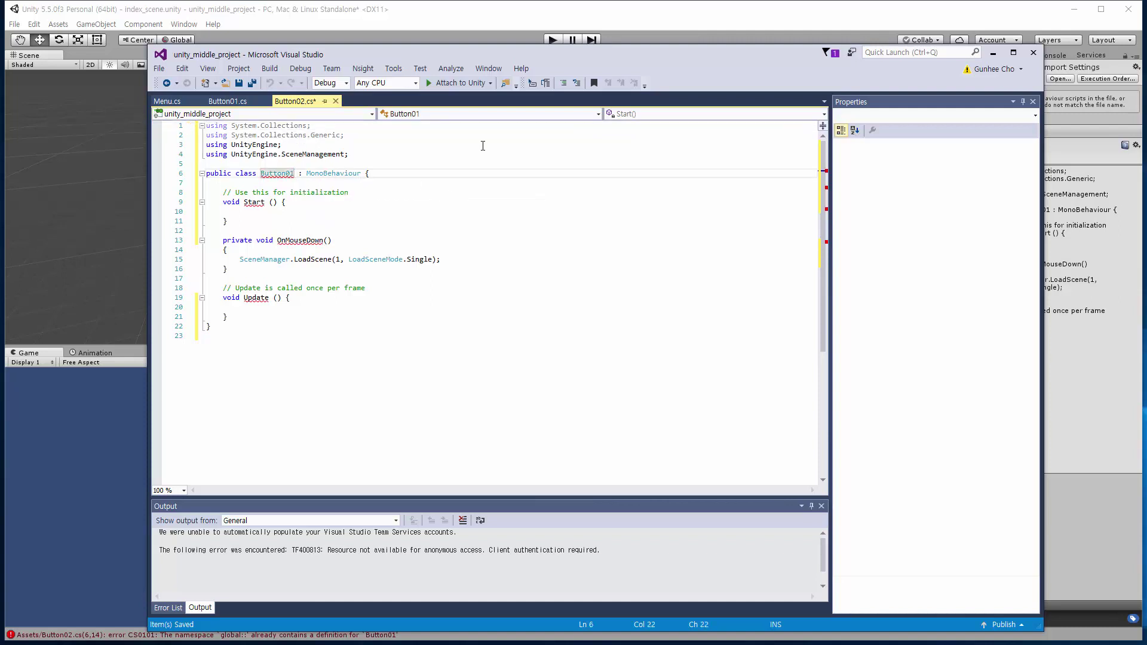
pyautogui.press('BackSpace')
pyautogui.write('2')
# - Change LoadScene(1 to LoadScene(2, save the script and return to Unity
pyautogui.doubleClick(307, 240)
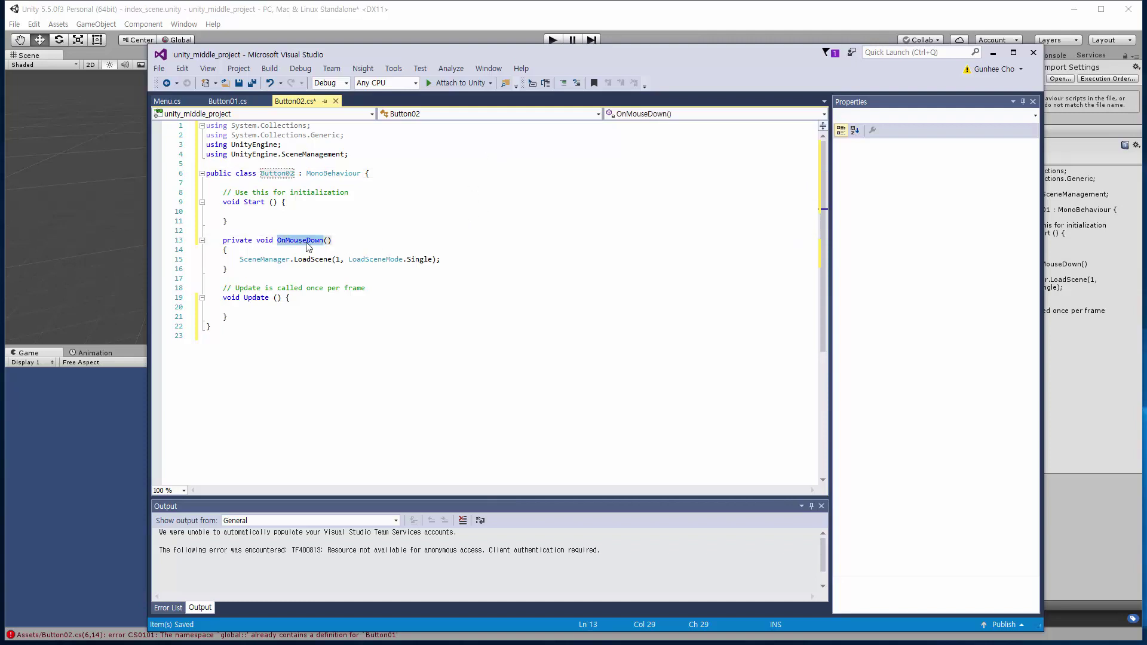
pyautogui.click(335, 260)
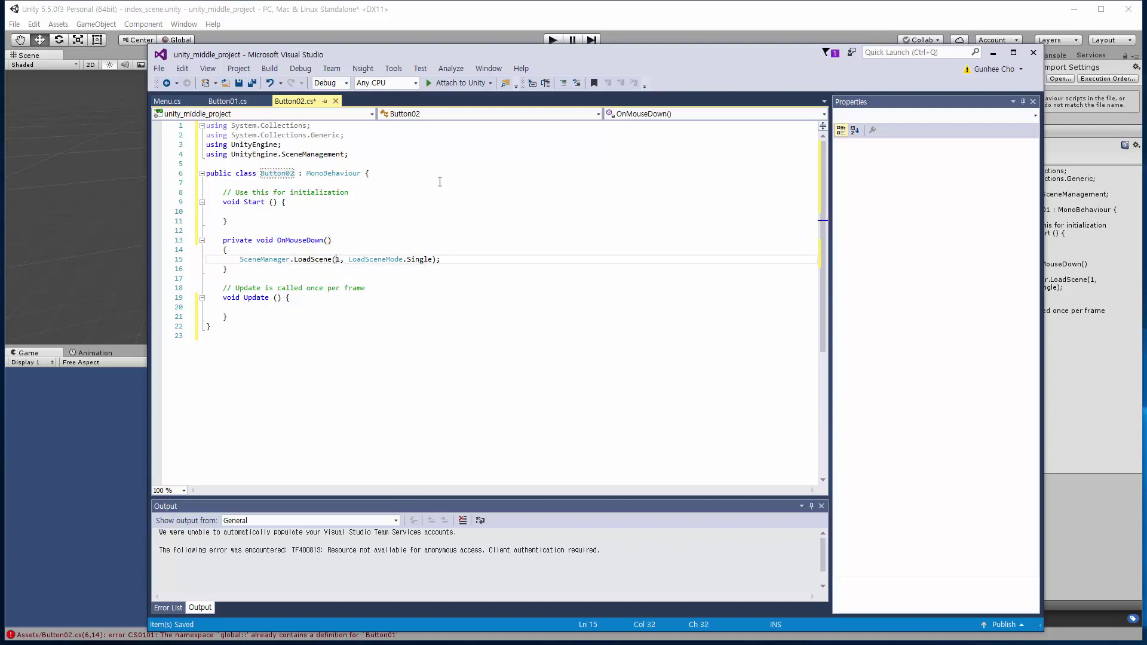
pyautogui.press('Right')
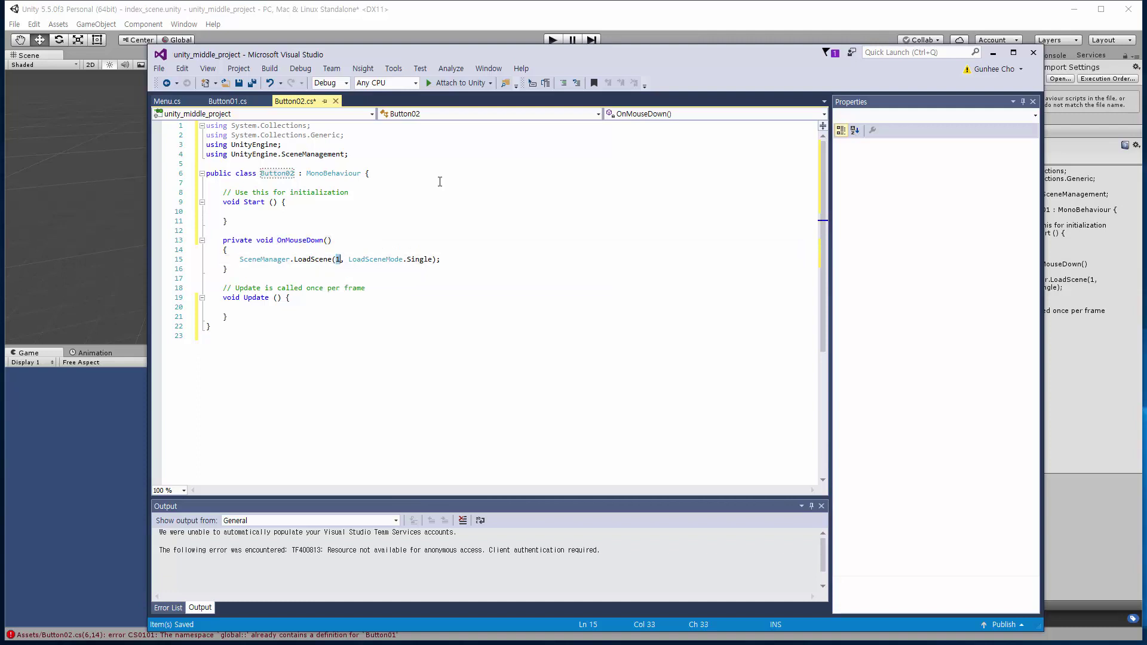
pyautogui.write('2')
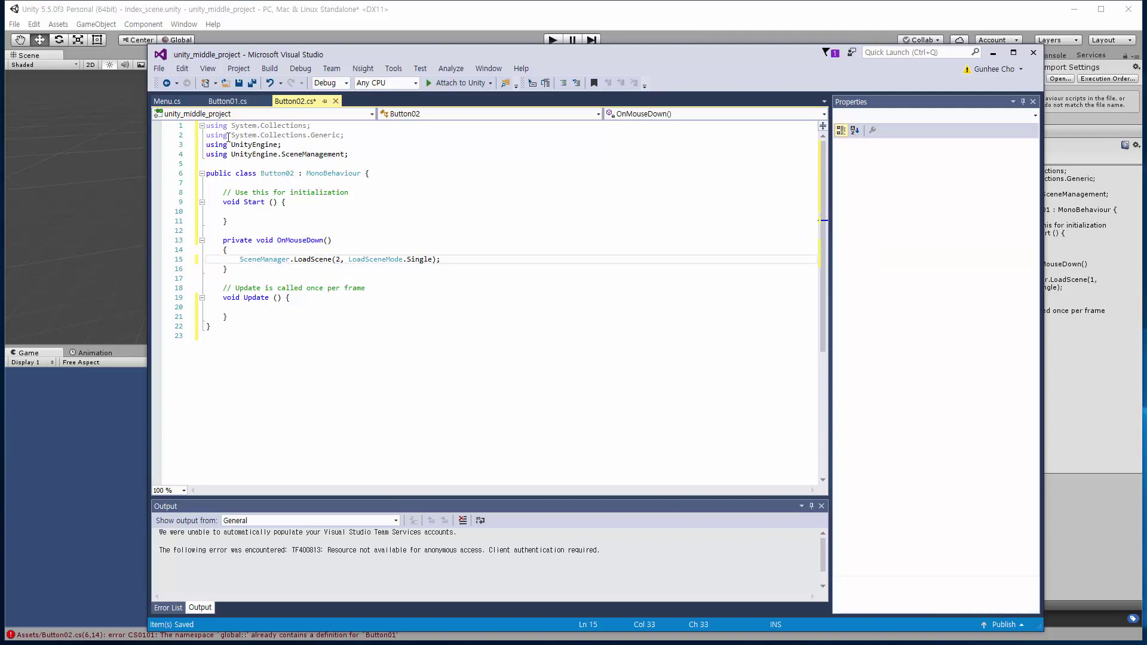
pyautogui.click(161, 69)
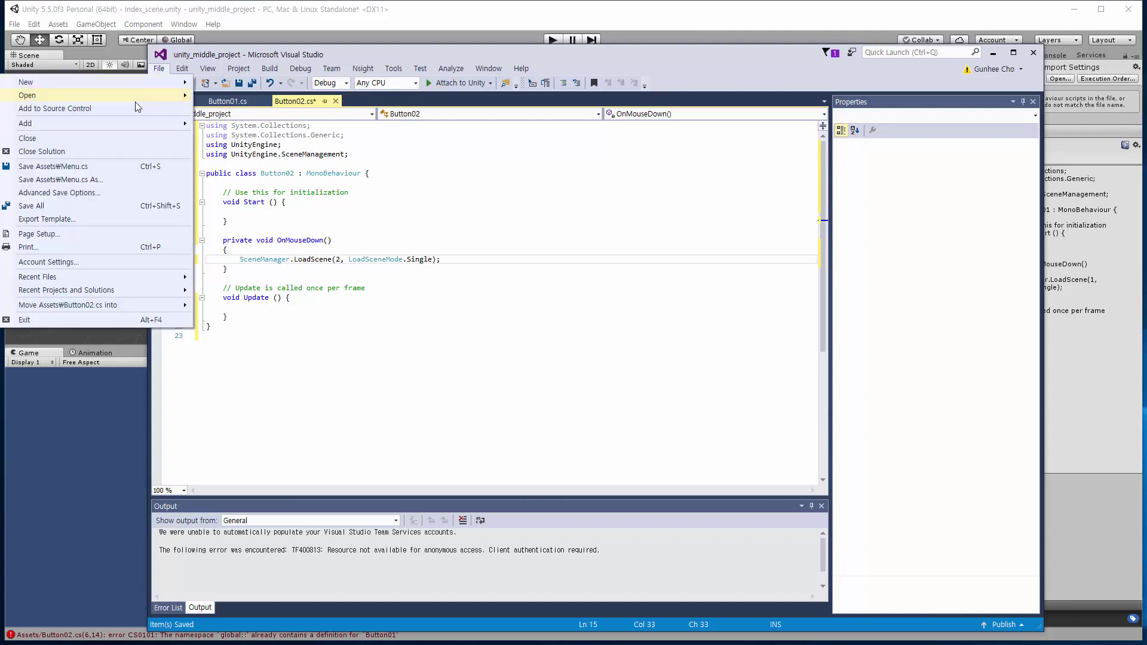
pyautogui.click(97, 169)
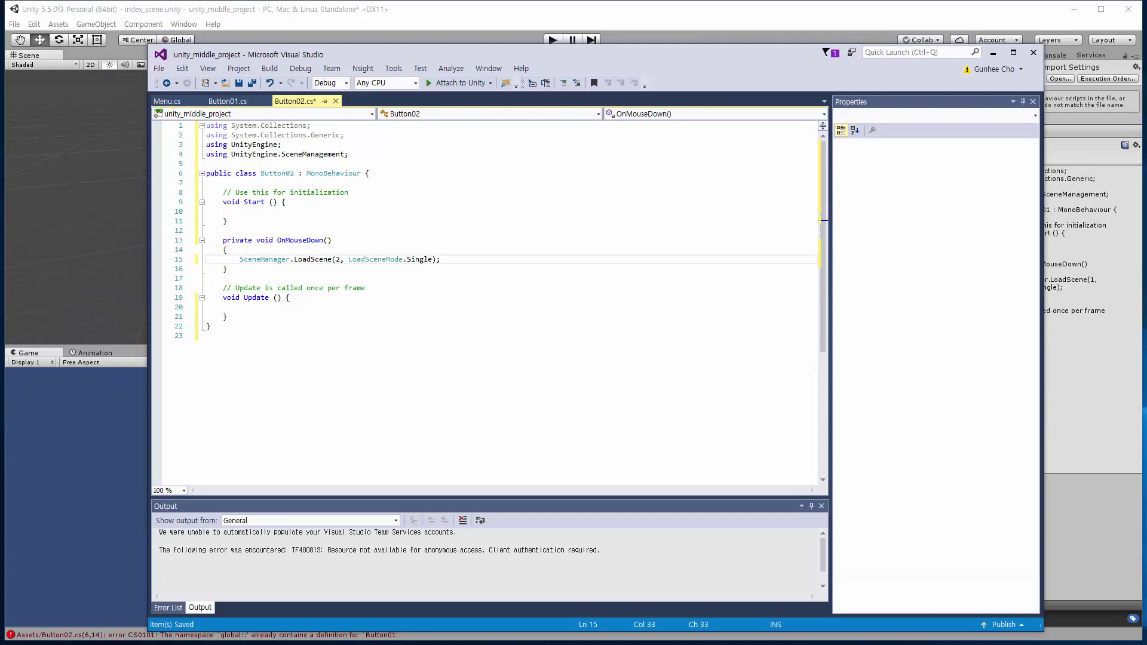
pyautogui.click(898, 41)
# - Move the second green button toward the camera and attach the Button02 script to it
pyautogui.click(851, 113)
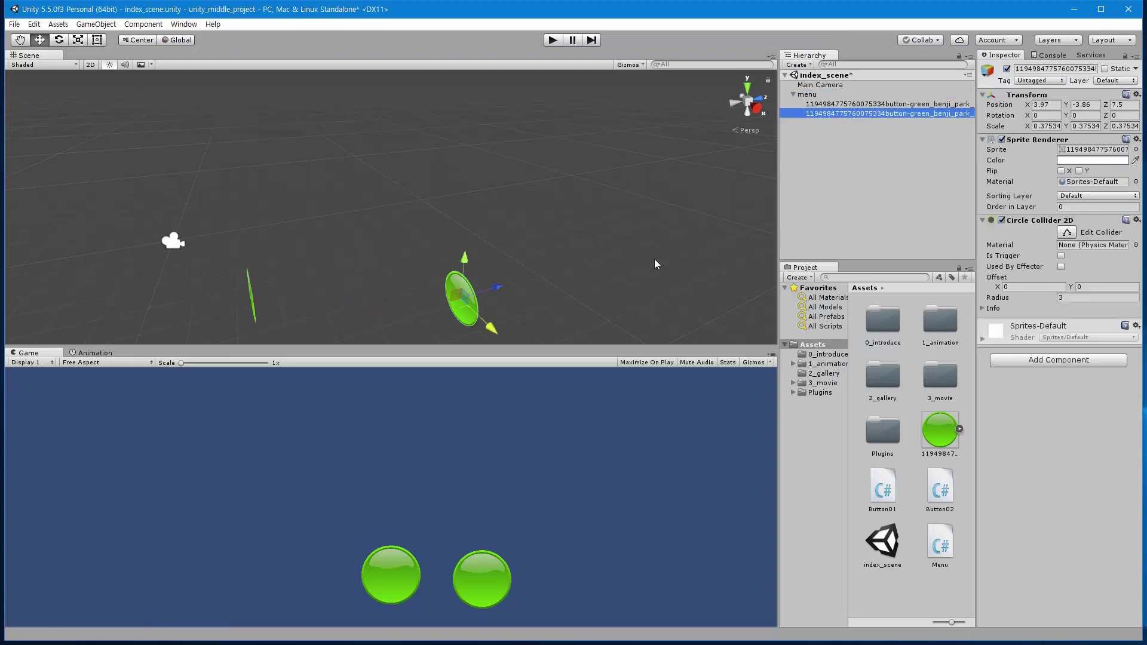
pyautogui.moveTo(499, 288)
pyautogui.mouseDown()
pyautogui.moveTo(342, 317)
pyautogui.moveTo(305, 248)
pyautogui.moveTo(436, 192)
pyautogui.mouseUp()
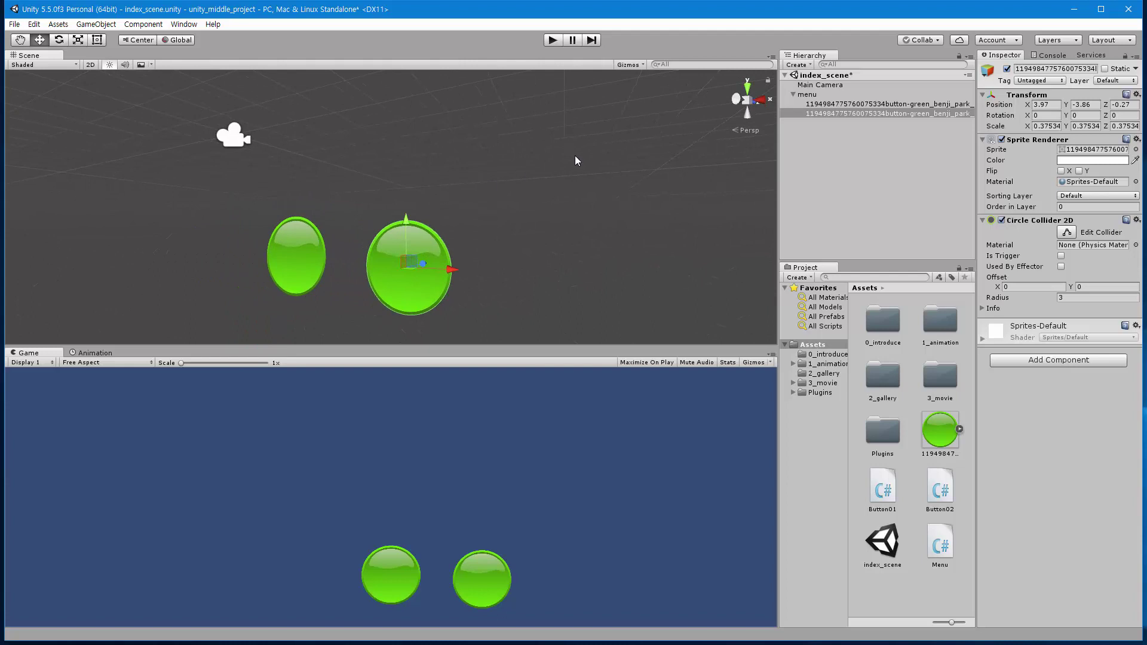
pyautogui.click(888, 113)
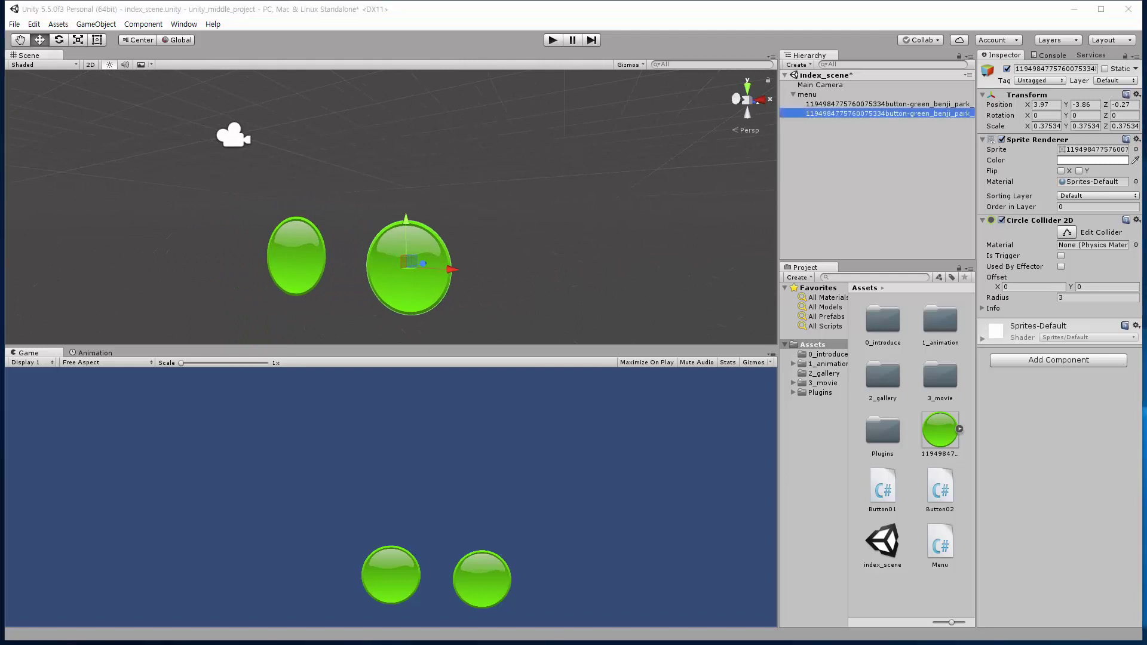
pyautogui.click(892, 105)
pyautogui.click(888, 114)
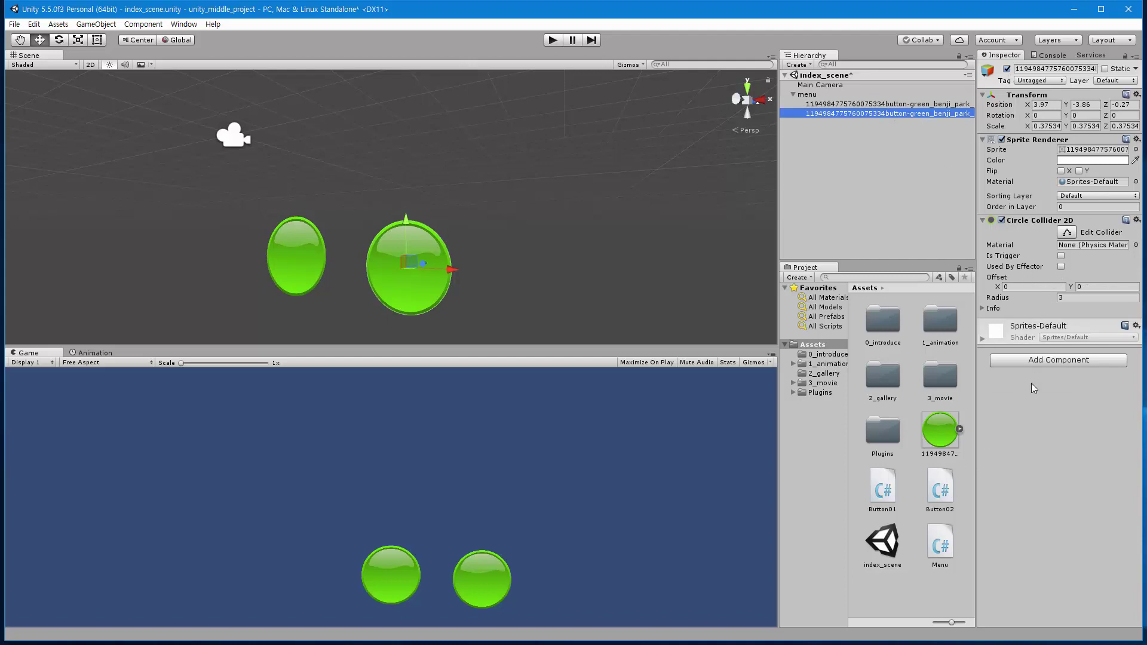
pyautogui.moveTo(942, 483); pyautogui.dragTo(1063, 455)
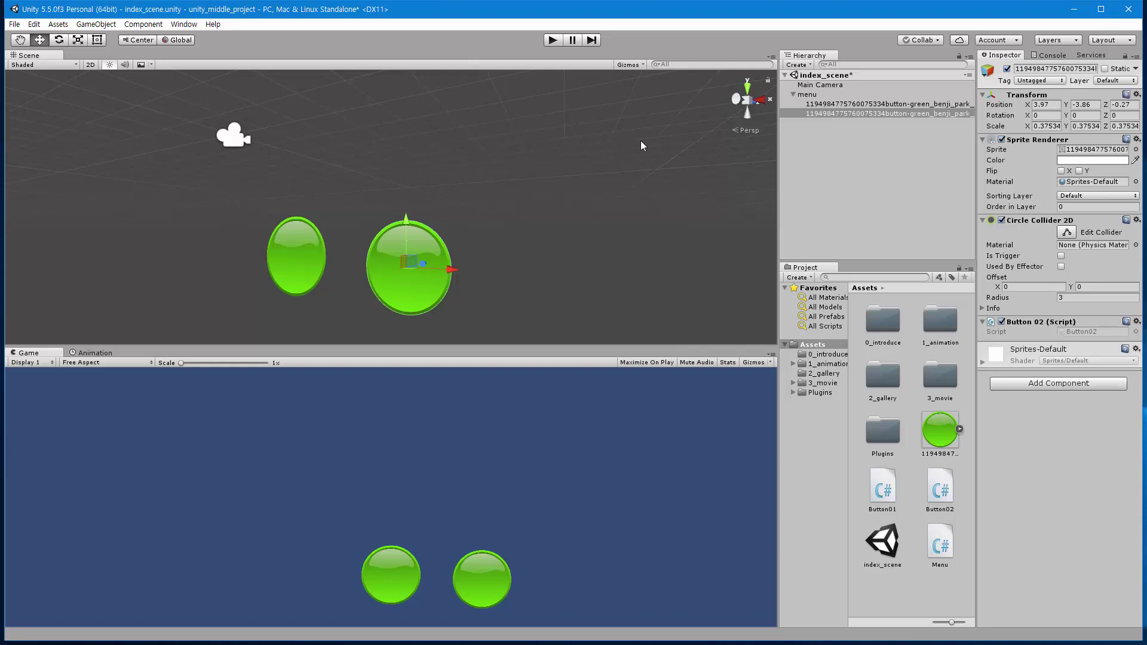
# - Play-test by clicking the left and right green buttons to load their scenes, then stop
pyautogui.click(558, 40)
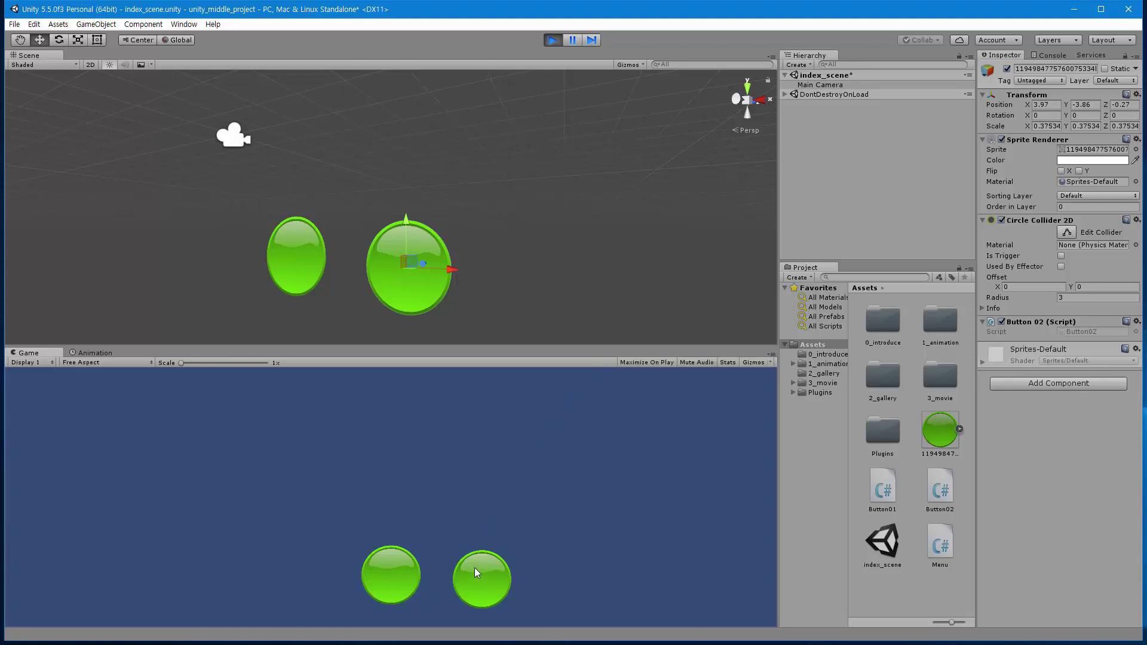
pyautogui.click(390, 574)
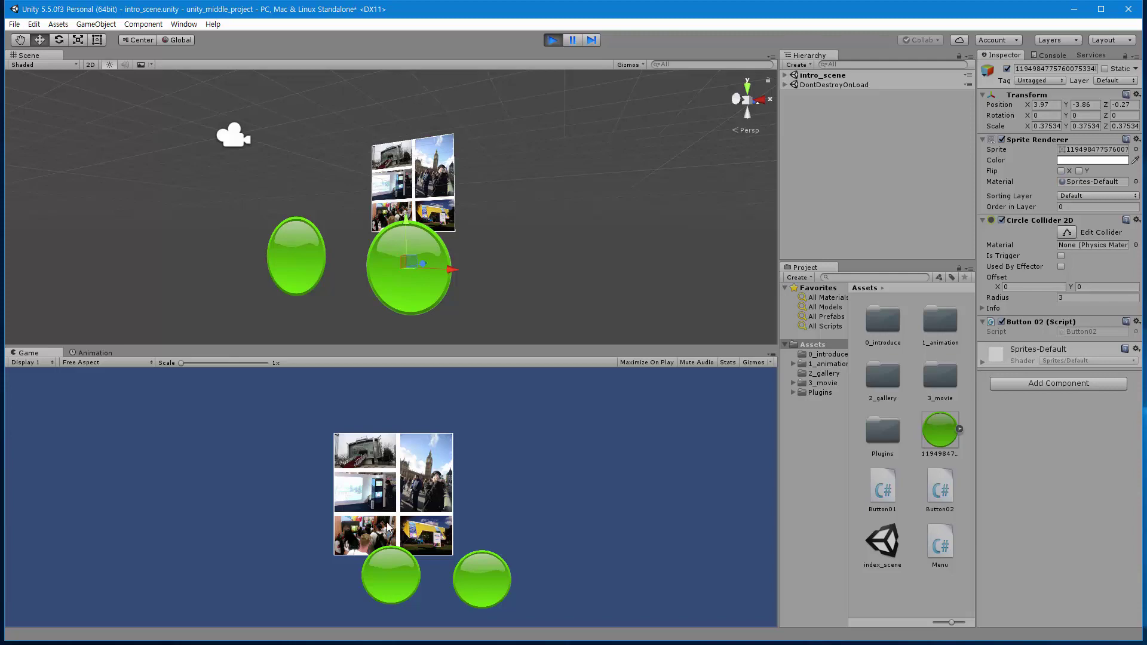
pyautogui.click(483, 580)
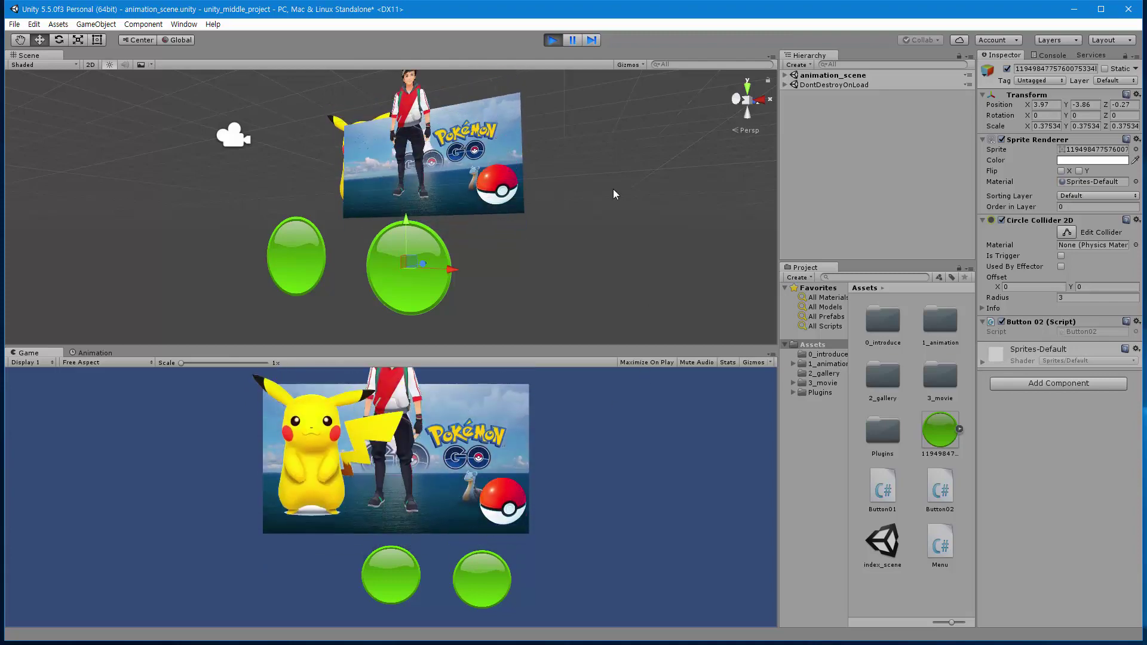
pyautogui.click(555, 40)
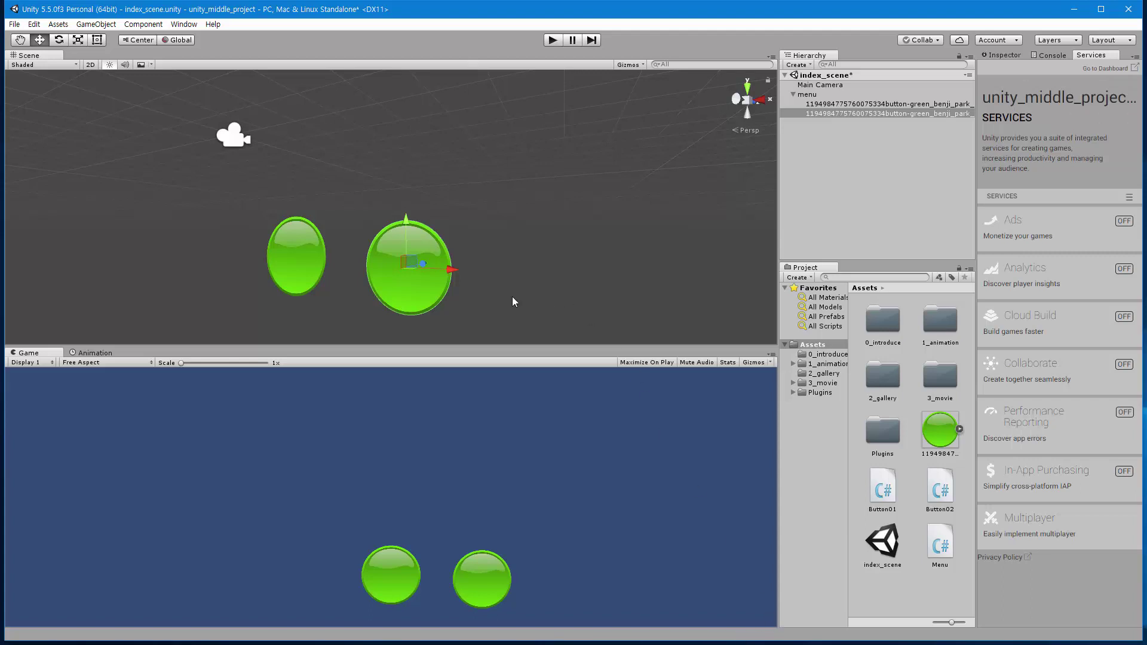
# - Shift both green buttons to the left to make room for more
pyautogui.moveTo(521, 325); pyautogui.dragTo(159, 205)
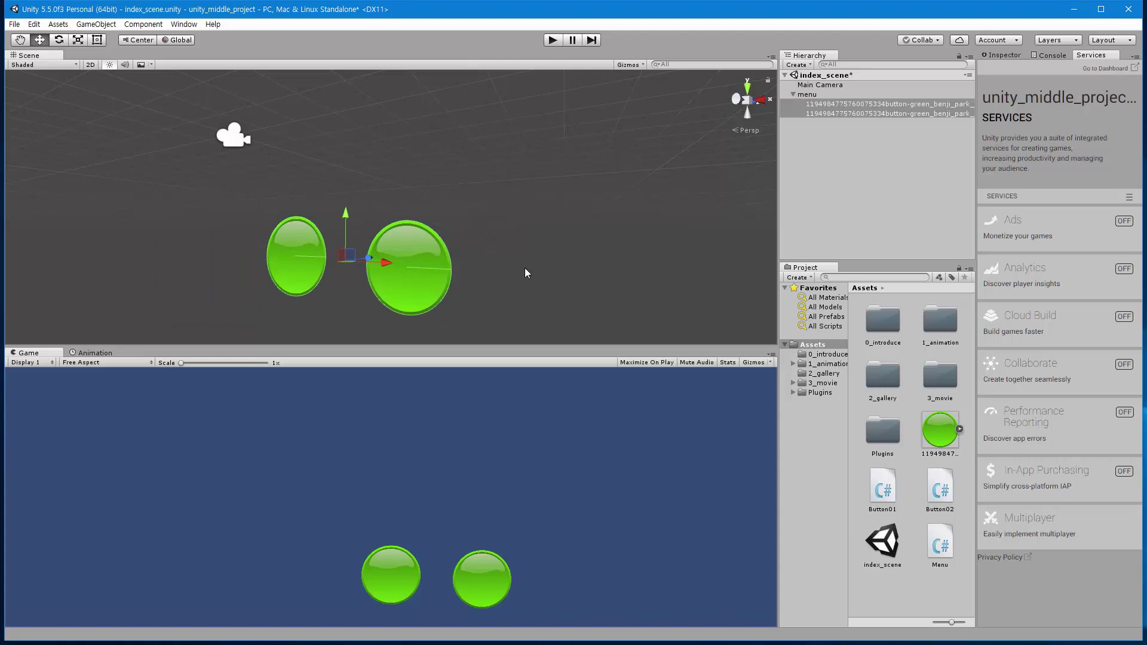
pyautogui.moveTo(386, 263); pyautogui.dragTo(189, 267)
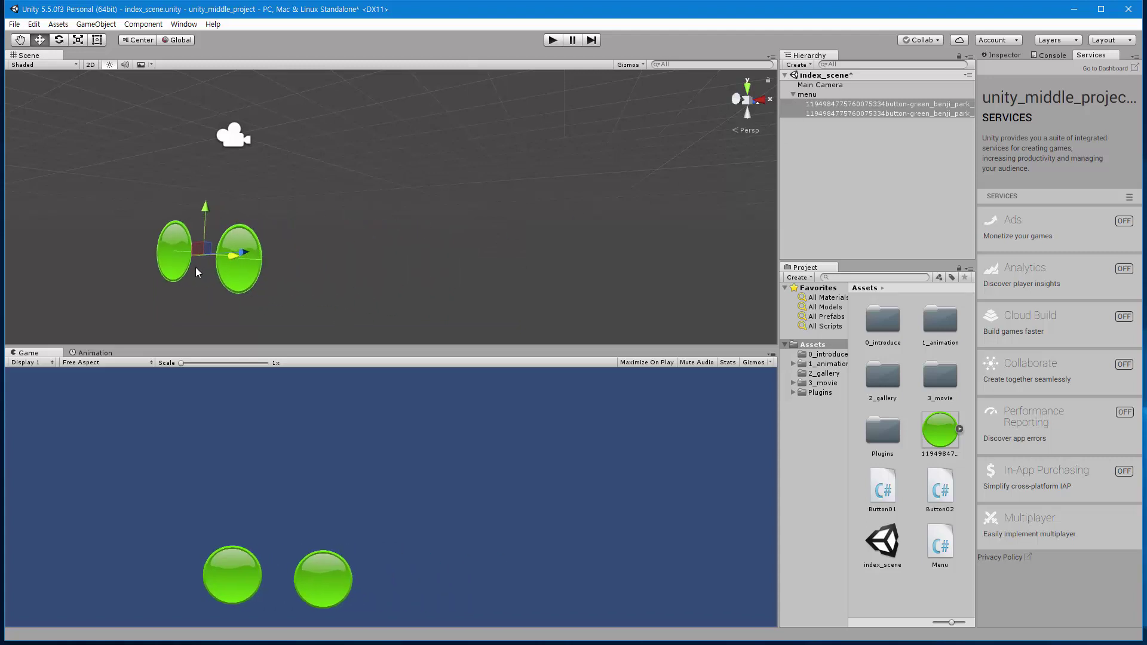
pyautogui.click(301, 257)
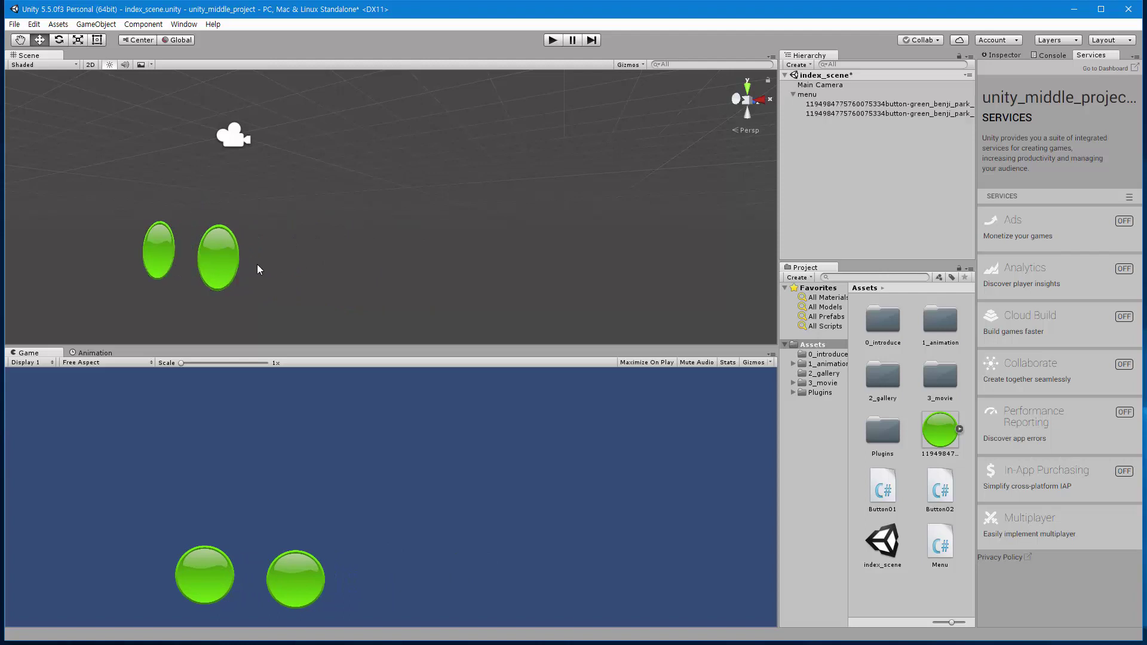
# - Duplicate the right button three times with Ctrl+D, spacing copies rightward into a row of five
pyautogui.click(219, 271)
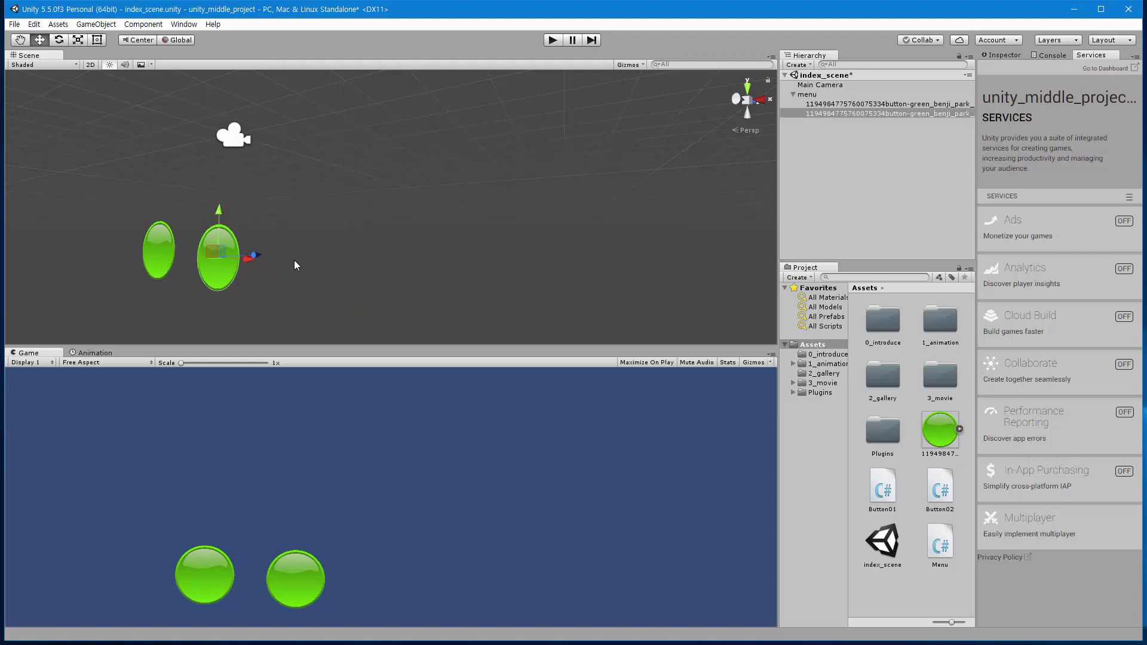
pyautogui.hotkey('ctrl', 'd')
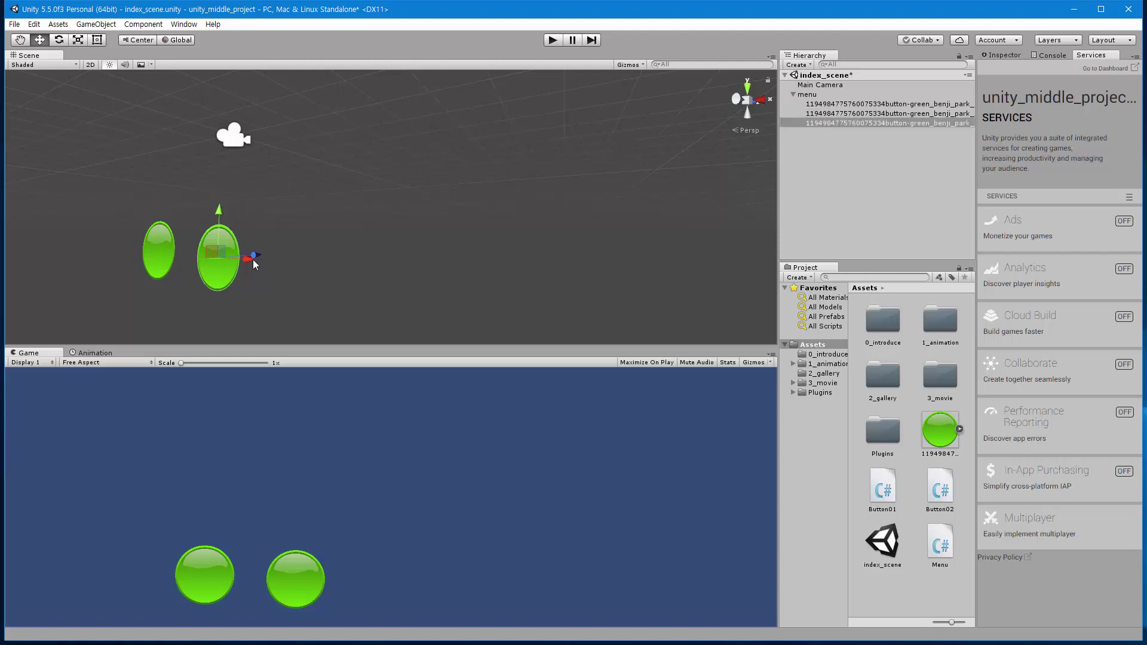
pyautogui.moveTo(252, 260); pyautogui.dragTo(310, 273)
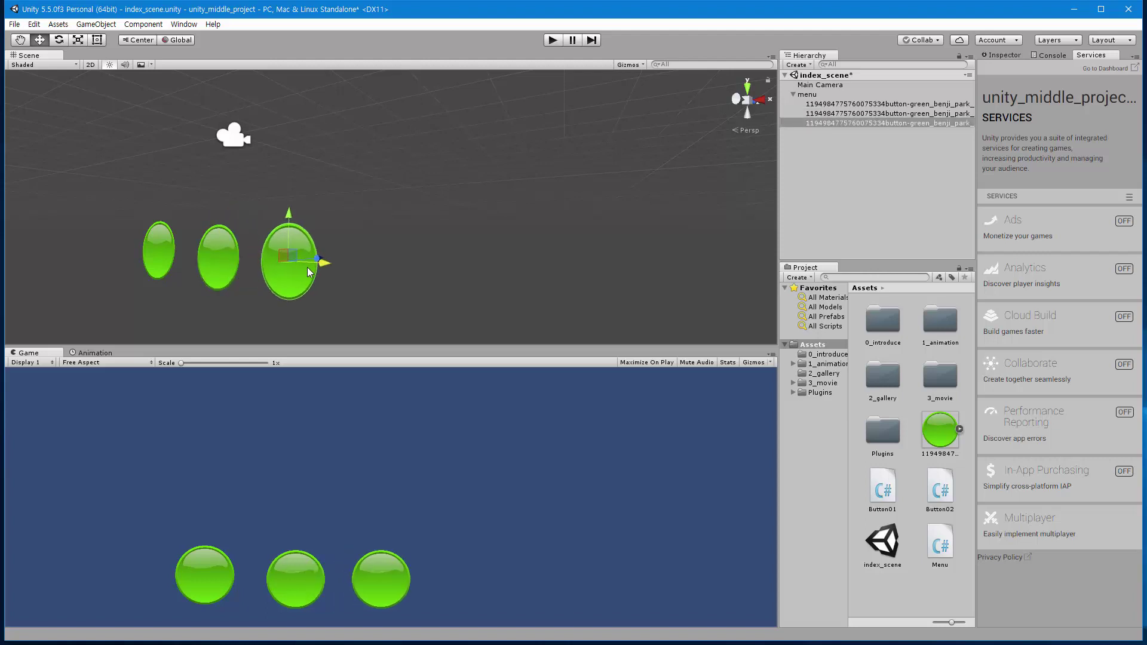
pyautogui.hotkey('ctrl', 'd')
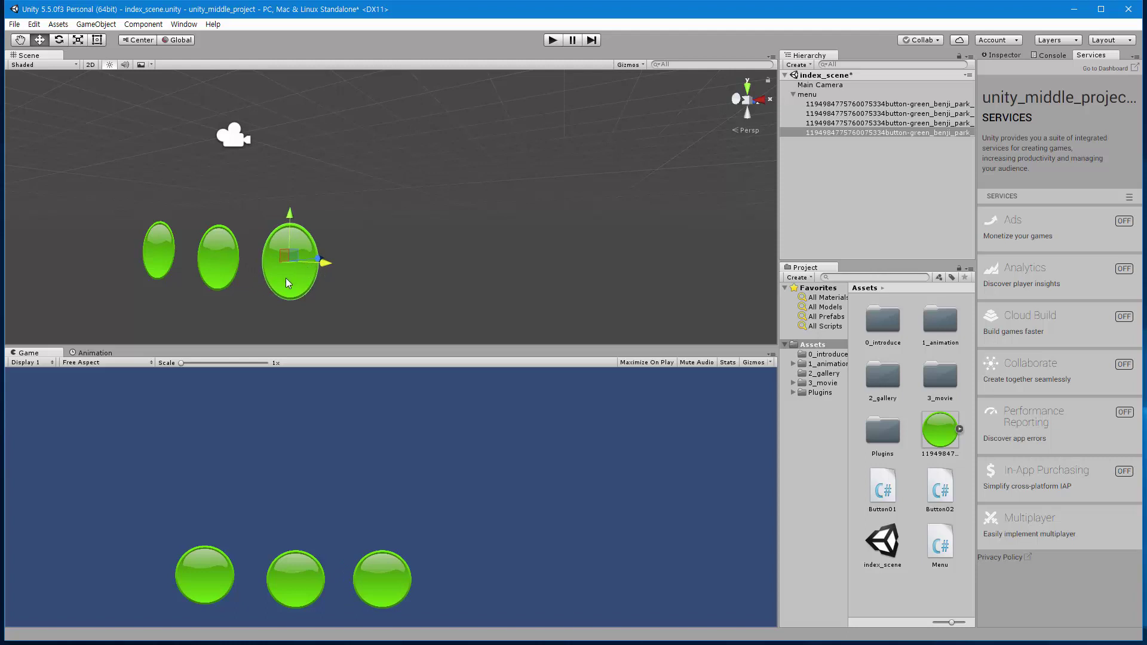
pyautogui.moveTo(327, 265); pyautogui.dragTo(407, 269)
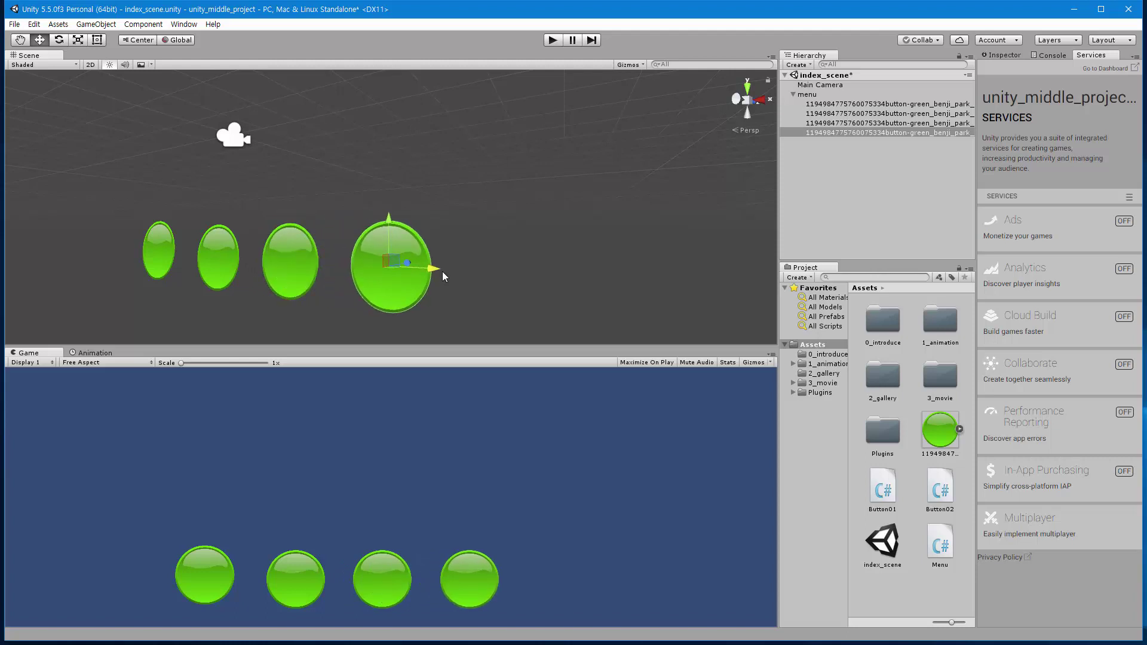
pyautogui.hotkey('ctrl', 'd')
pyautogui.moveTo(439, 269); pyautogui.dragTo(544, 273)
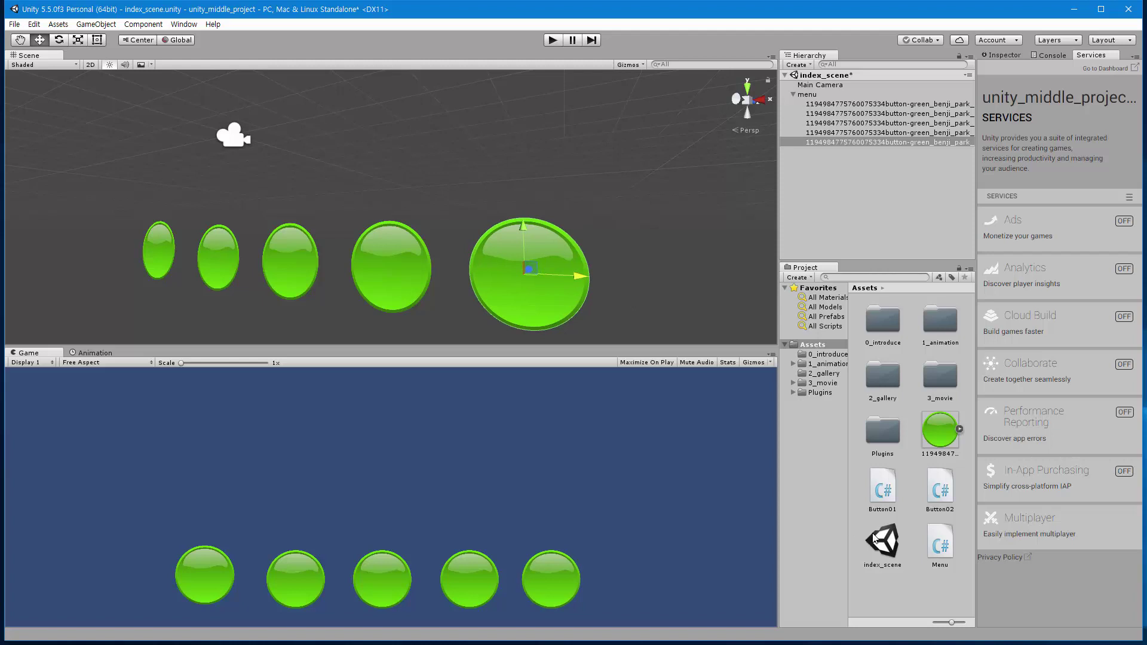
# - Make three copies of the Button02 script: Button03, Button04 and Button05
pyautogui.click(941, 496)
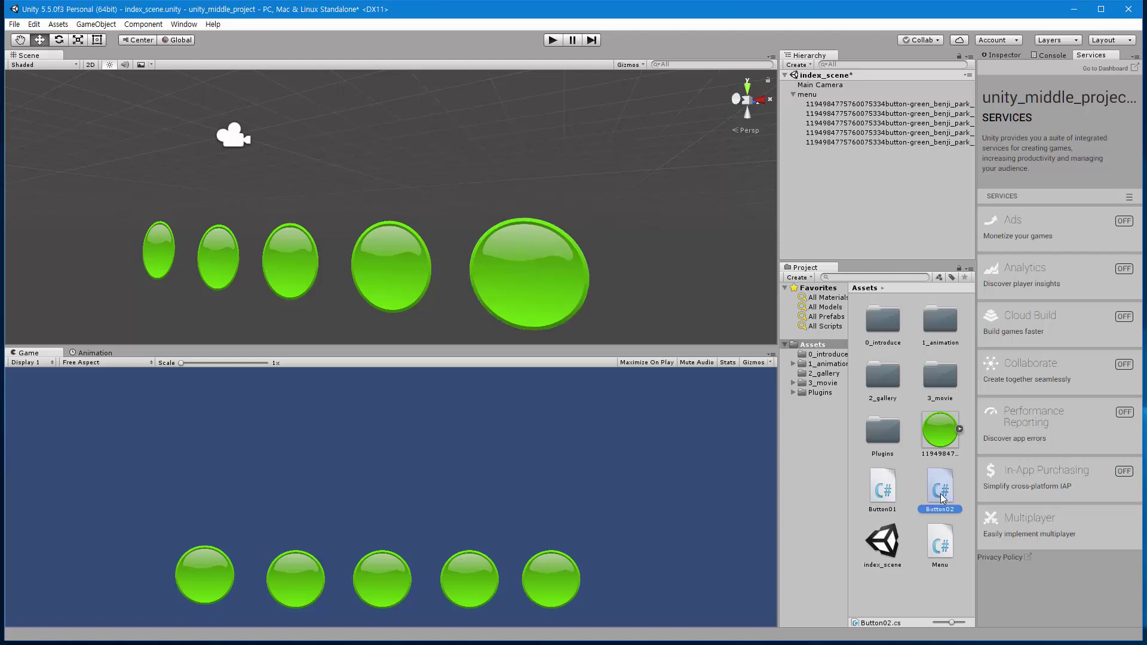
pyautogui.moveTo(941, 496)
pyautogui.mouseDown()
pyautogui.moveTo(908, 594)
pyautogui.moveTo(903, 584)
pyautogui.mouseUp()
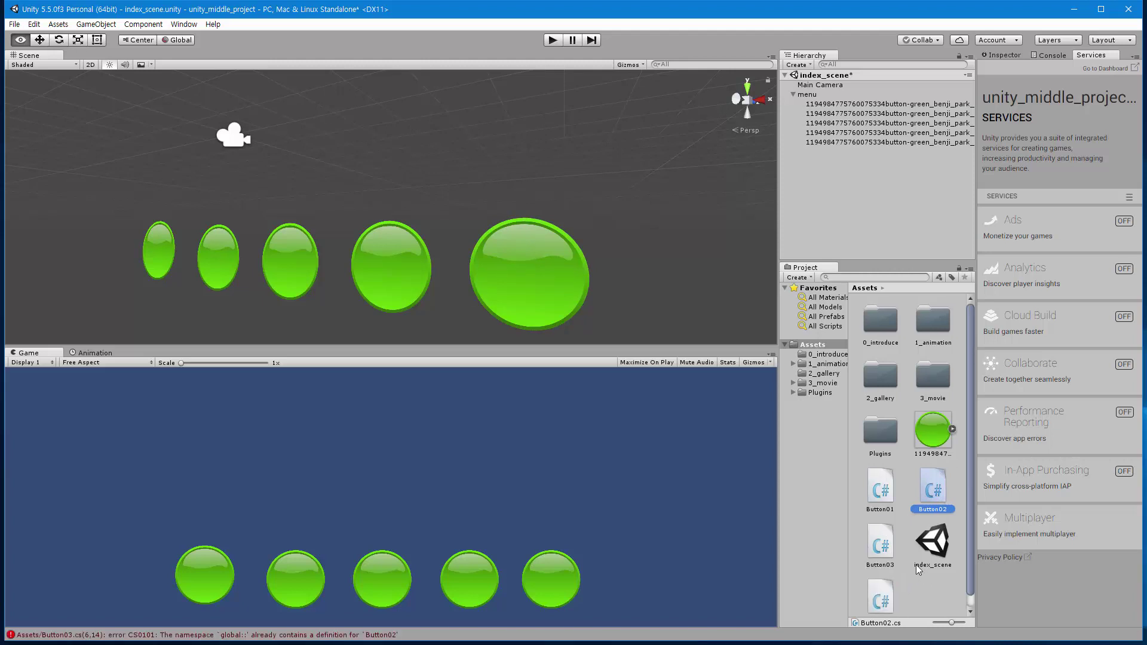
pyautogui.hotkey('ctrl', 'd')
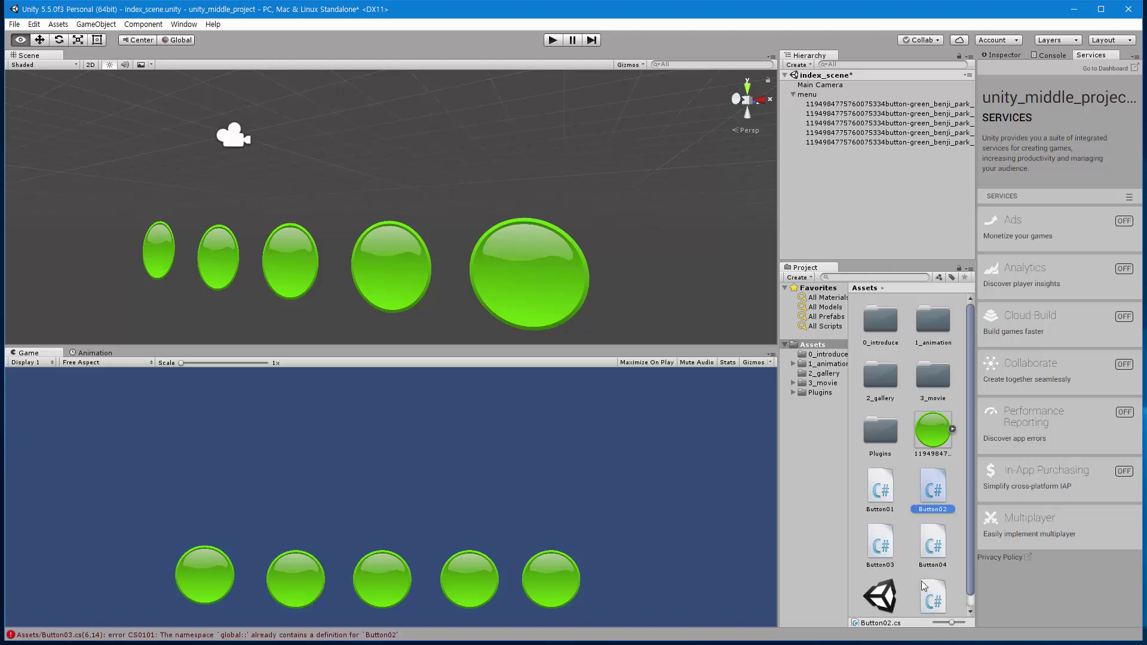
pyautogui.scroll(-1, 947, 554)
pyautogui.moveTo(937, 529); pyautogui.dragTo(956, 560)
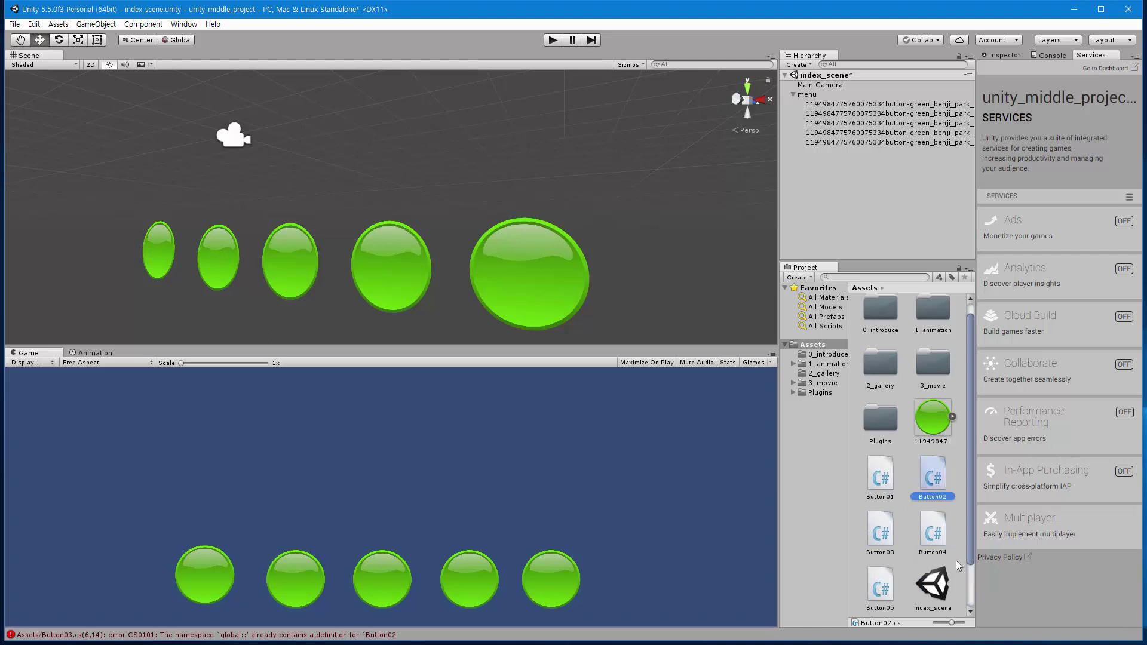
pyautogui.scroll(-2, 952, 552)
# - In Button03.cs, rename the class to Button03, change LoadScene to 3, and save
pyautogui.doubleClick(889, 469)
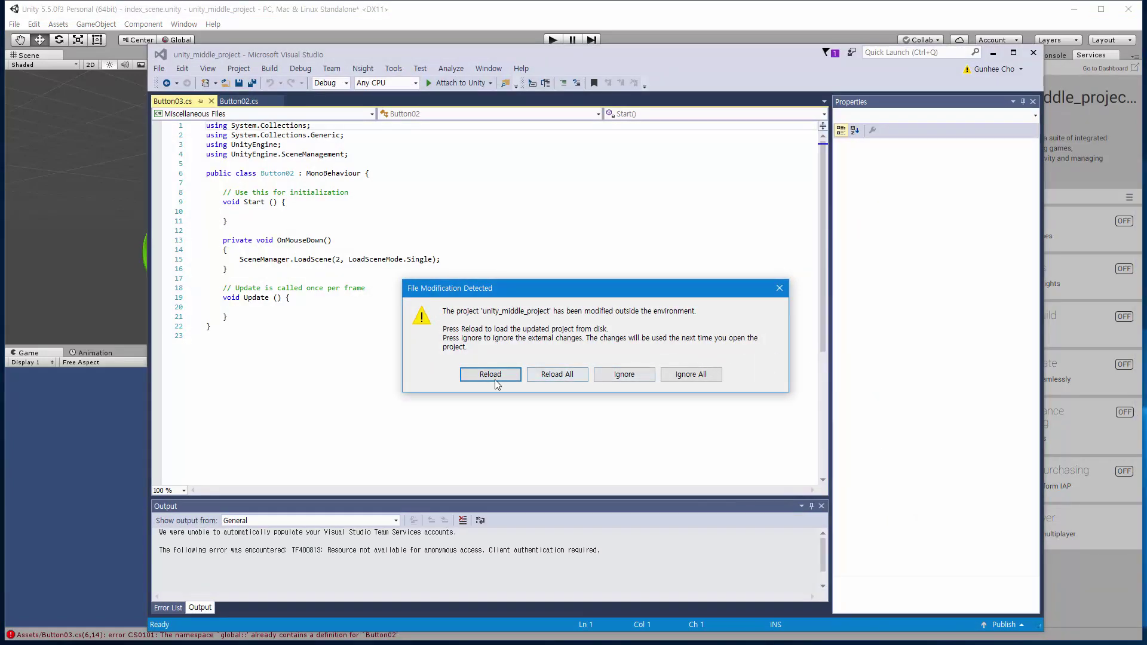
pyautogui.click(491, 375)
pyautogui.click(287, 173)
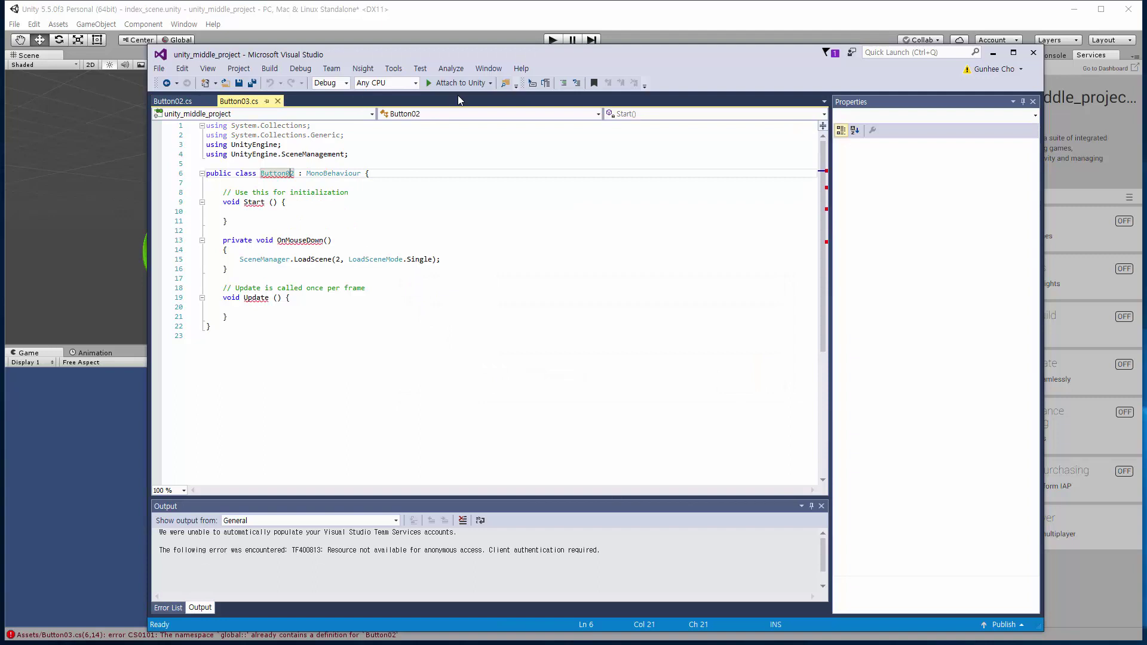
pyautogui.press('Delete')
pyautogui.write('3')
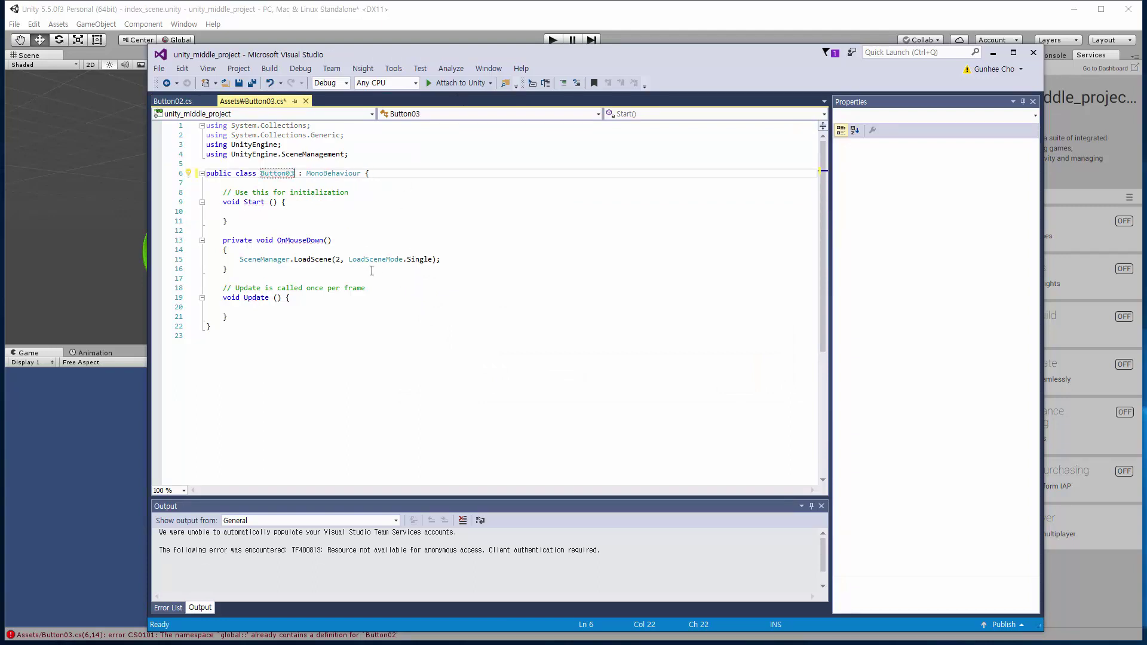
pyautogui.click(336, 259)
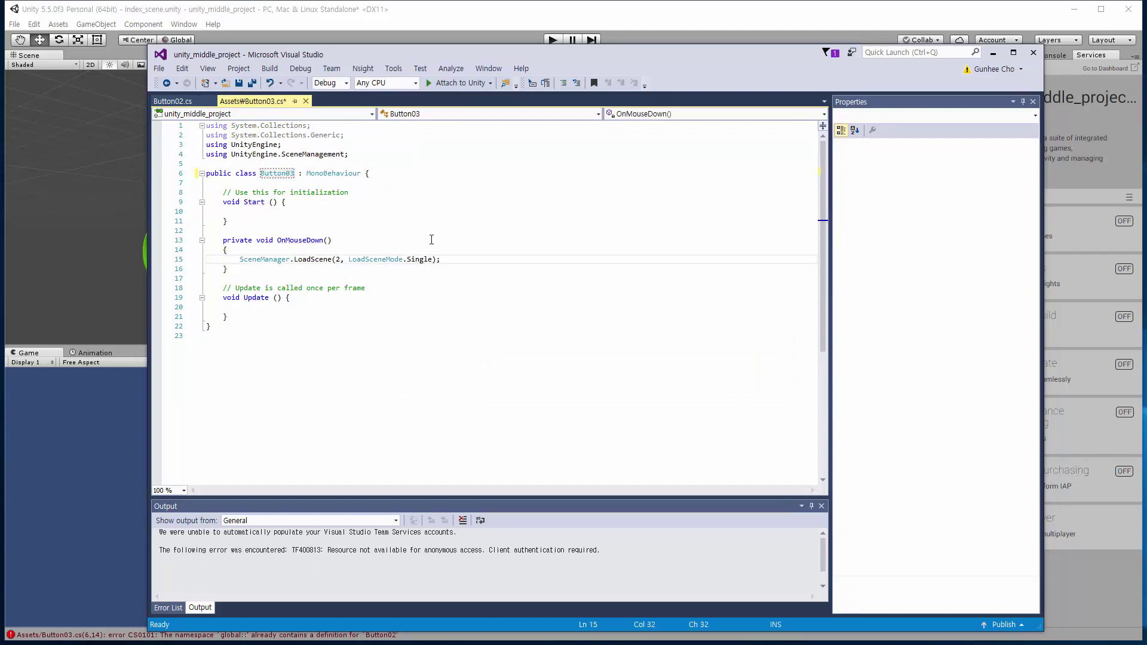
pyautogui.press('Delete')
pyautogui.write('3')
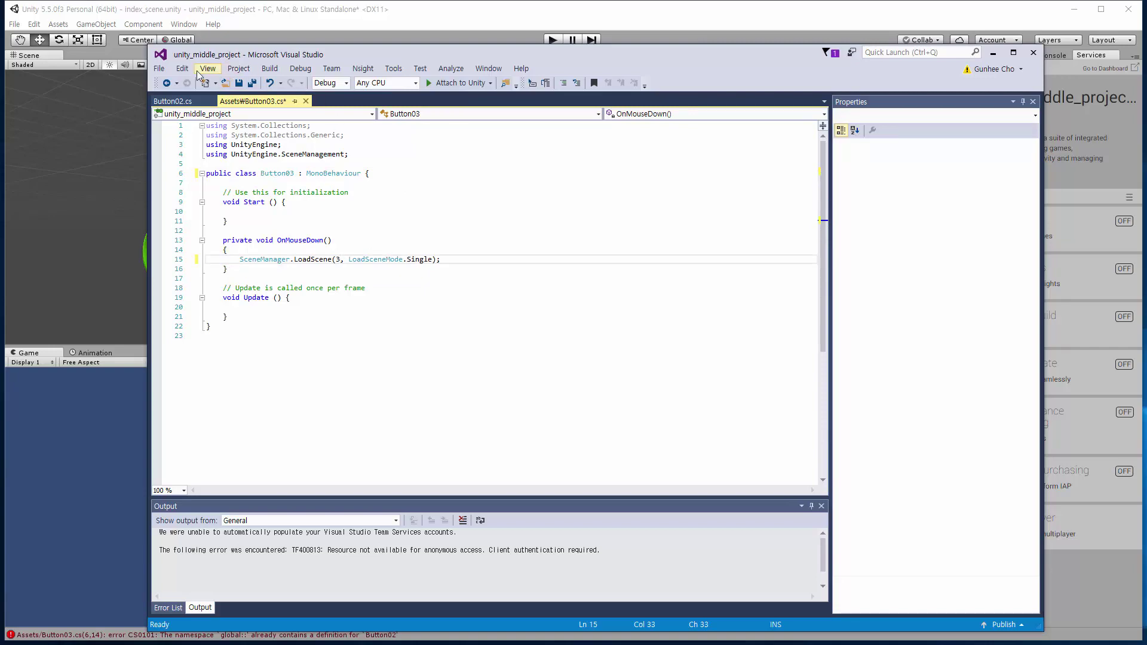
pyautogui.click(159, 68)
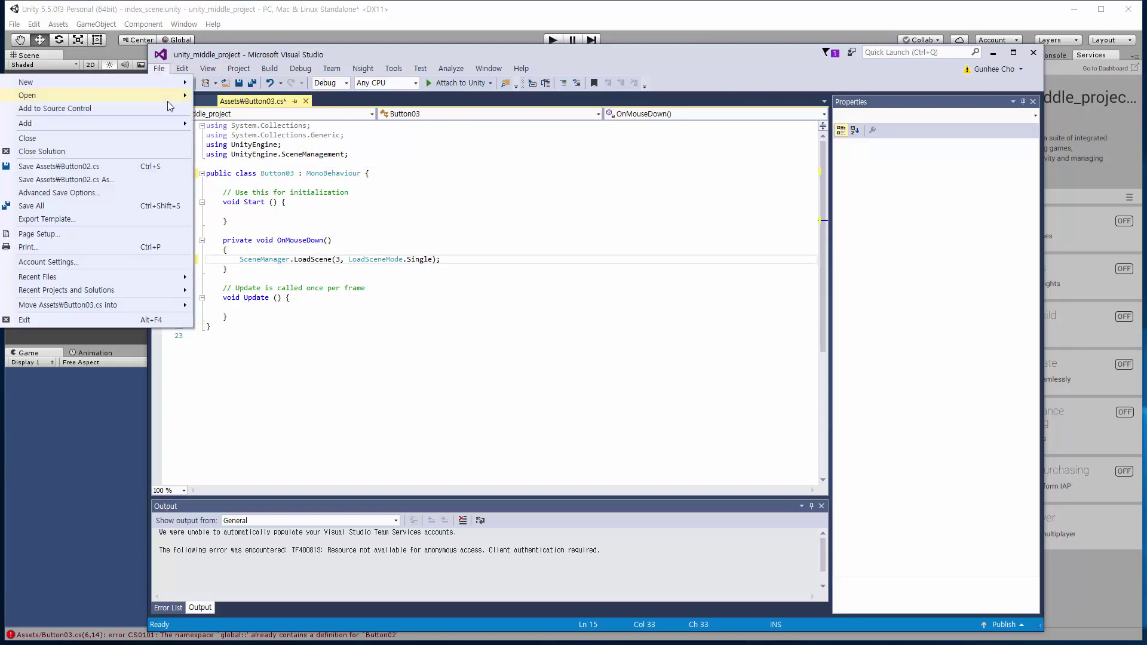
pyautogui.click(141, 162)
pyautogui.click(890, 24)
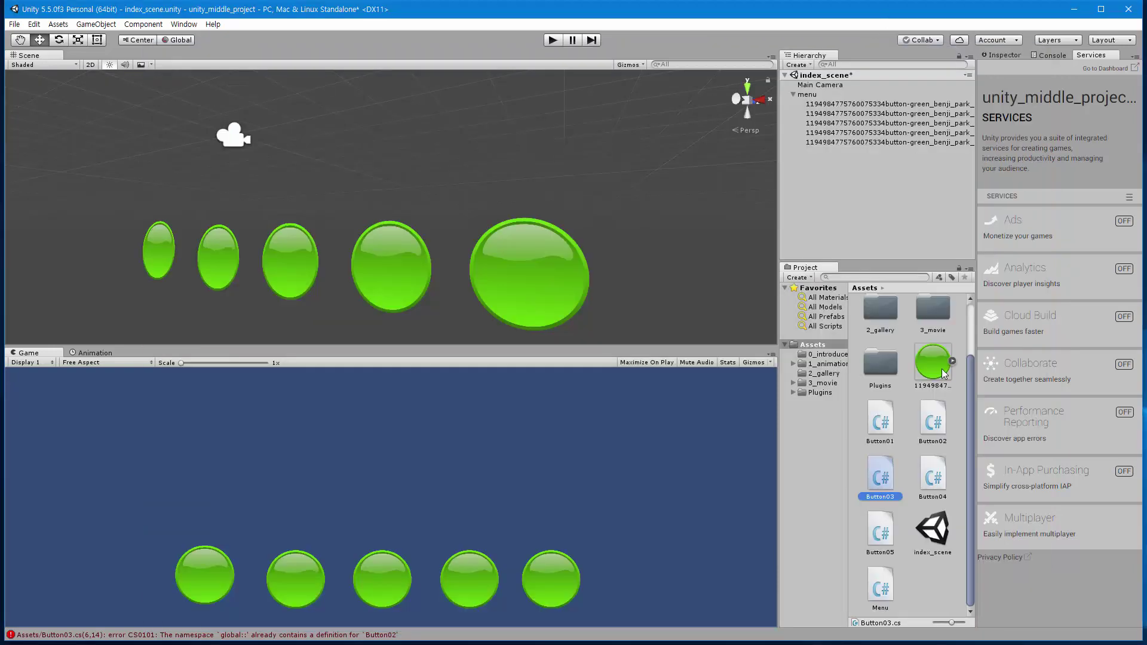
# - Open Button04.cs and rename its class to Button04
pyautogui.doubleClick(941, 466)
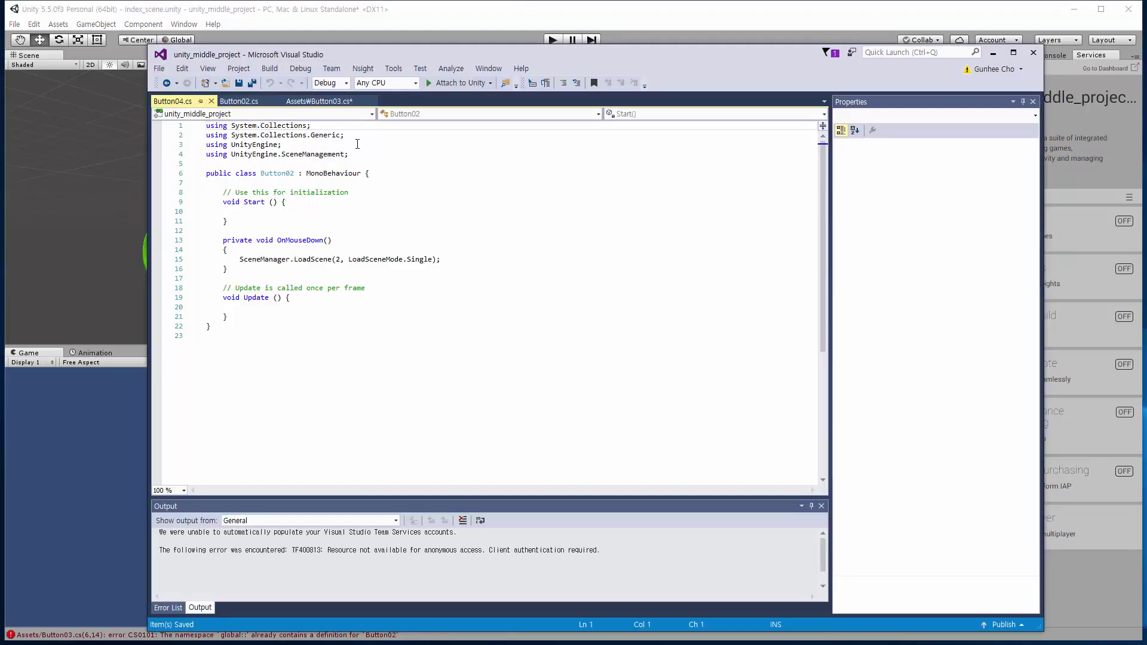
pyautogui.click(294, 173)
pyautogui.press('BackSpace')
pyautogui.write('4')
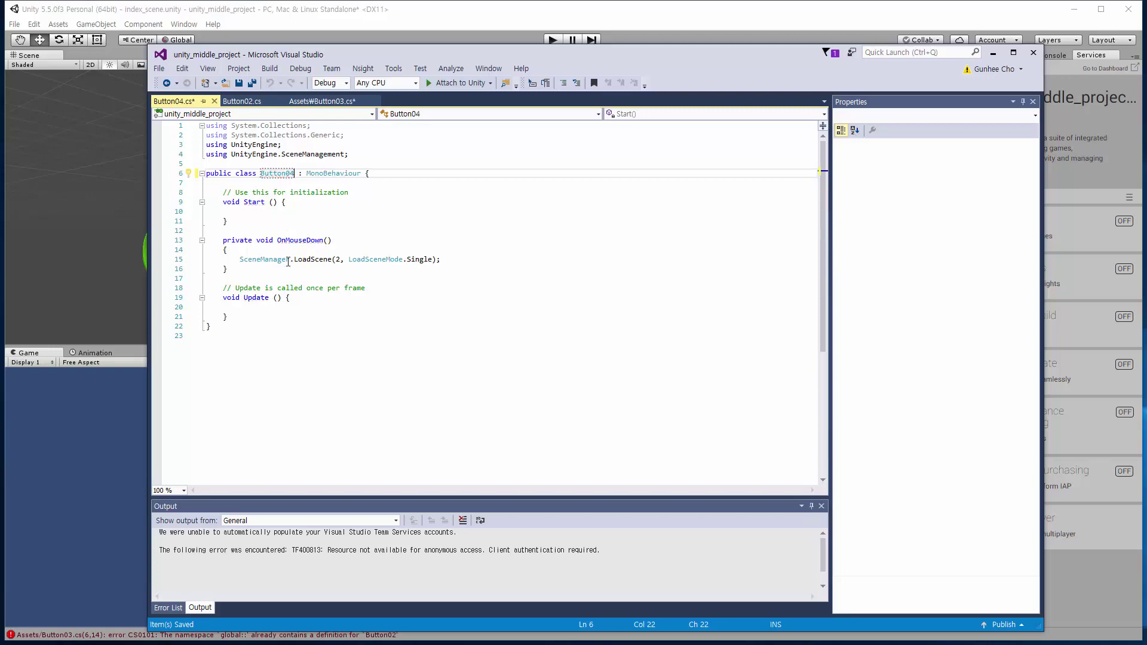
pyautogui.doubleClick(336, 257)
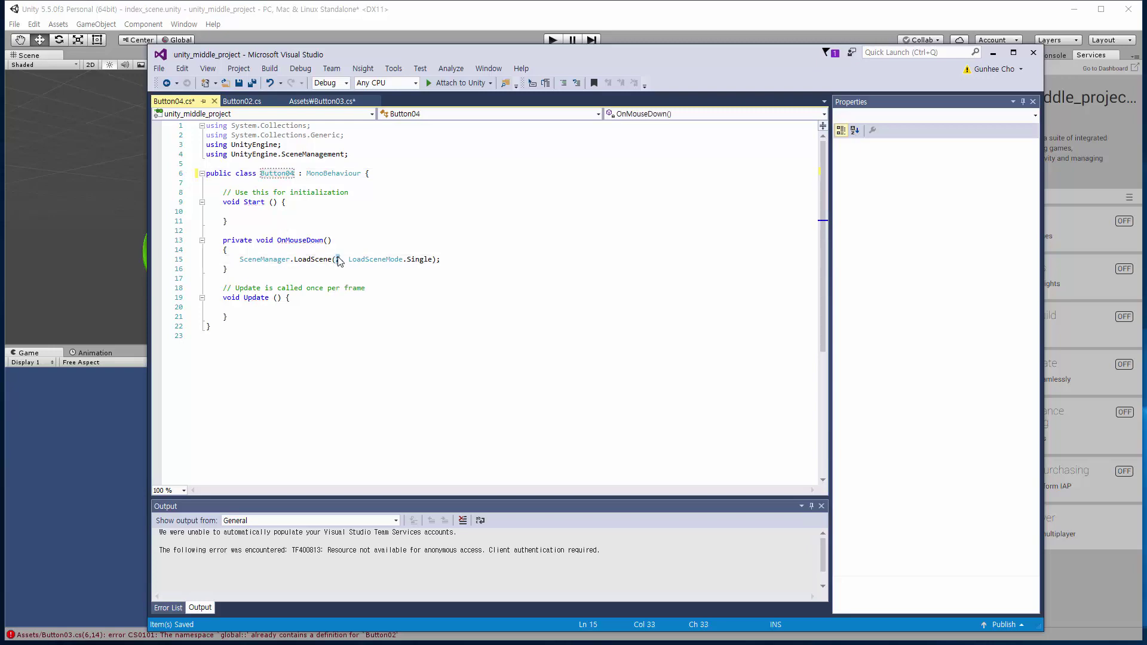
pyautogui.click(1018, 10)
# - Open Button05.cs, rename its class to Button05 and make it load scene 5
pyautogui.doubleClick(888, 526)
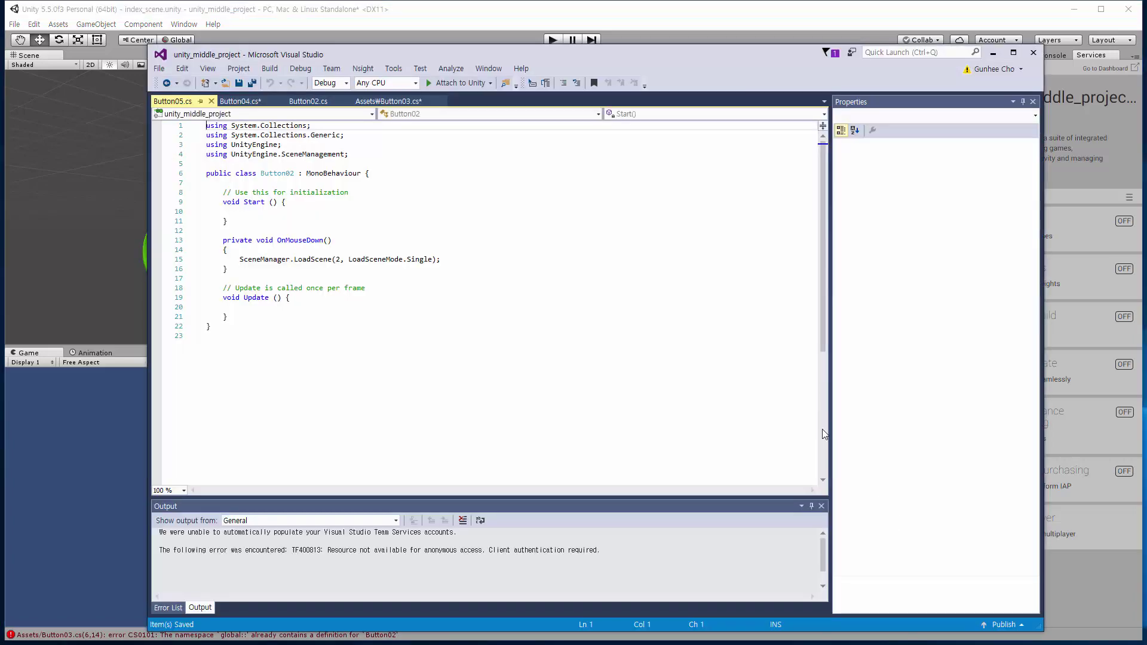
pyautogui.click(295, 174)
pyautogui.write('5')
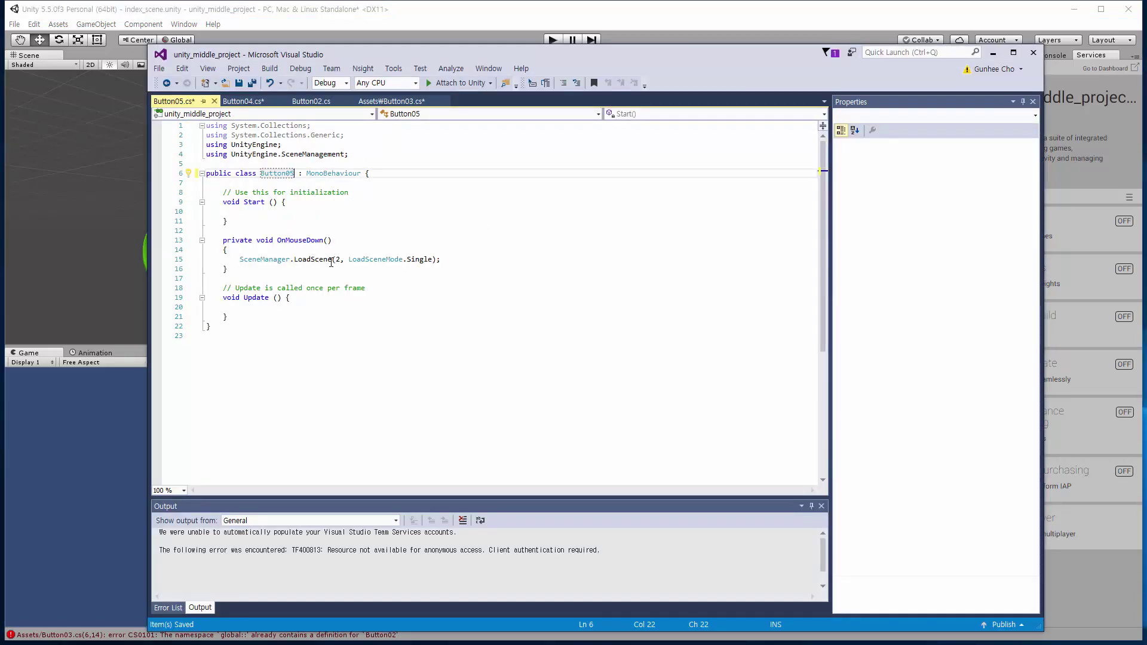
pyautogui.click(341, 259)
pyautogui.press('BackSpace')
pyautogui.write('5')
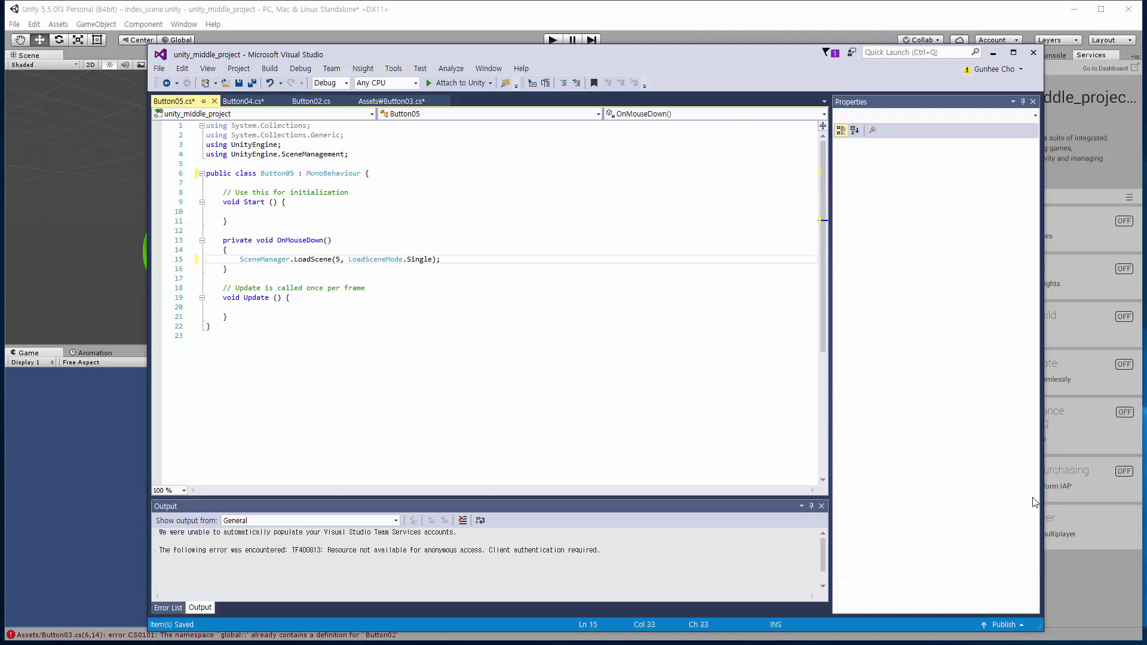
# - Save the Button05, Button04 and Button03 scripts and minimize Visual Studio
pyautogui.click(159, 69)
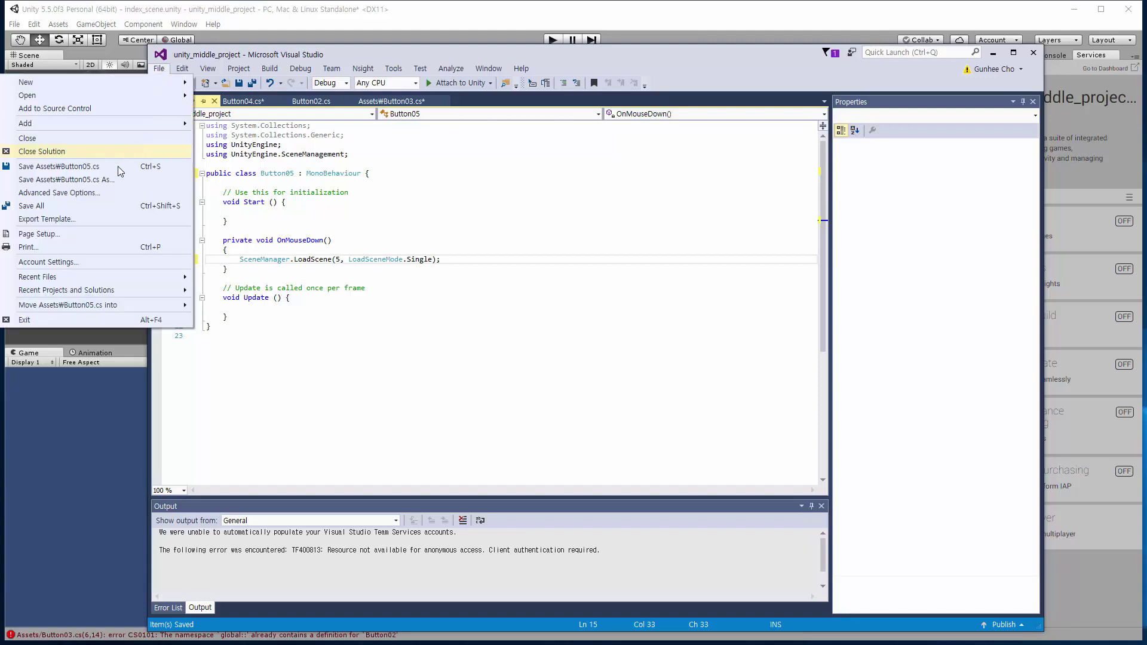
pyautogui.click(84, 166)
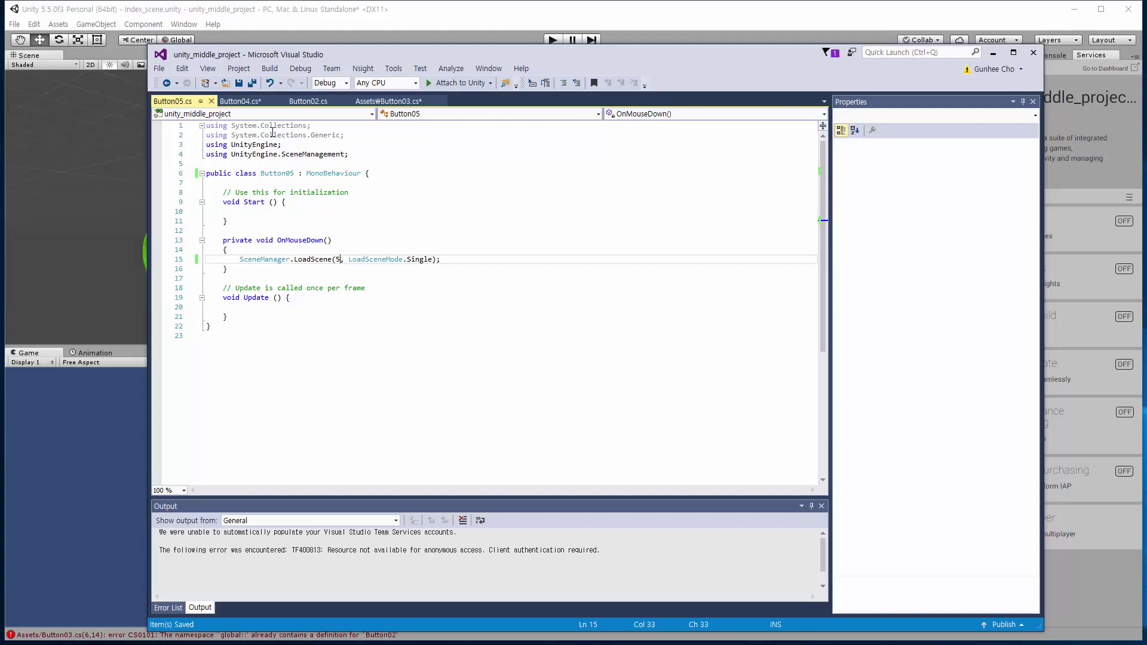
pyautogui.click(257, 102)
pyautogui.click(162, 69)
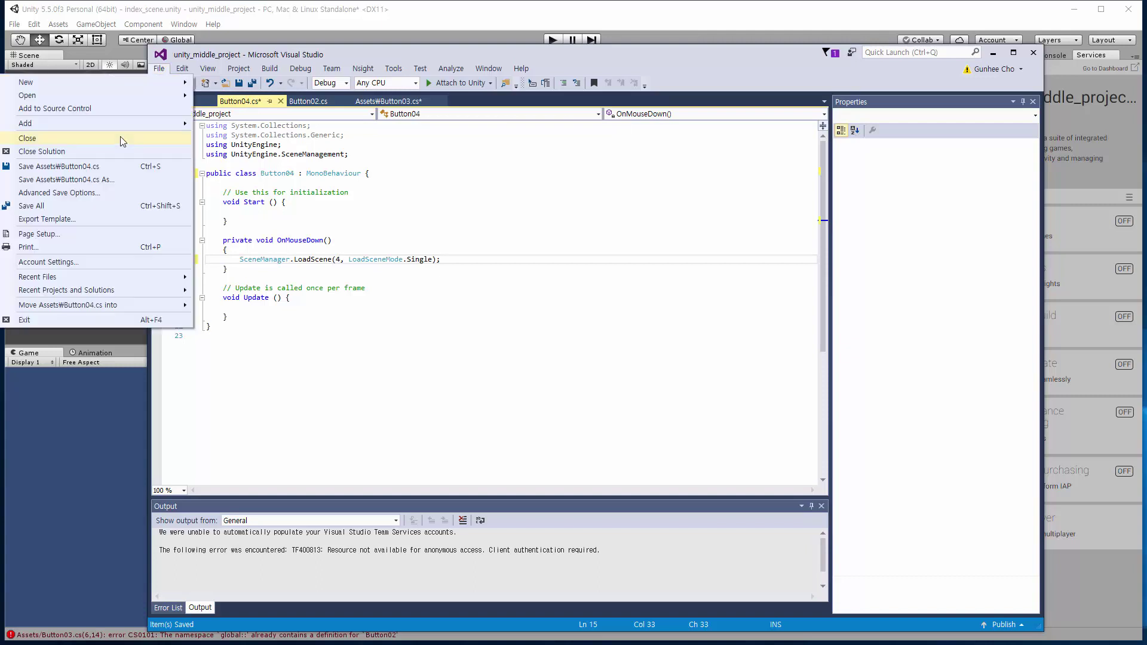
pyautogui.click(102, 163)
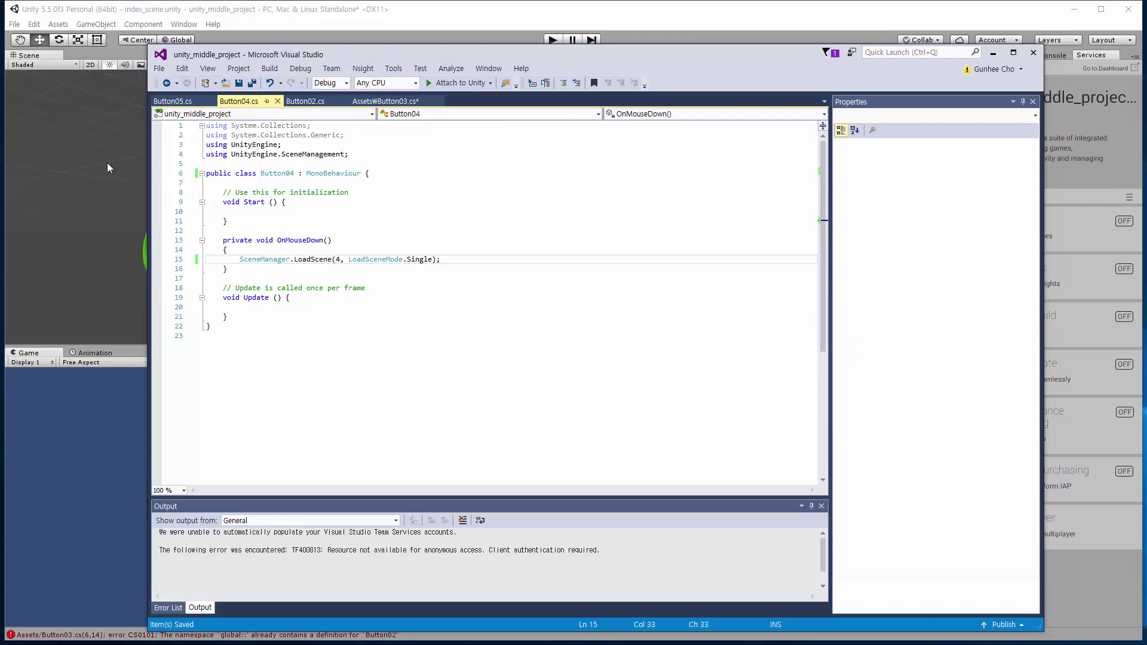
pyautogui.click(370, 102)
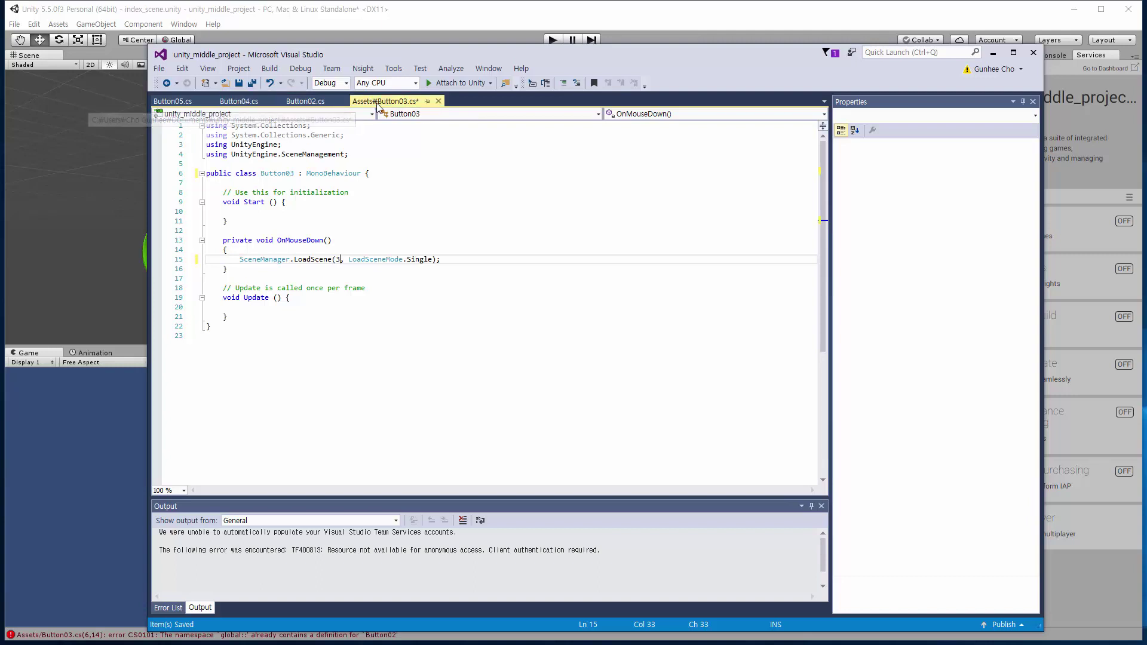
pyautogui.click(160, 68)
pyautogui.click(138, 165)
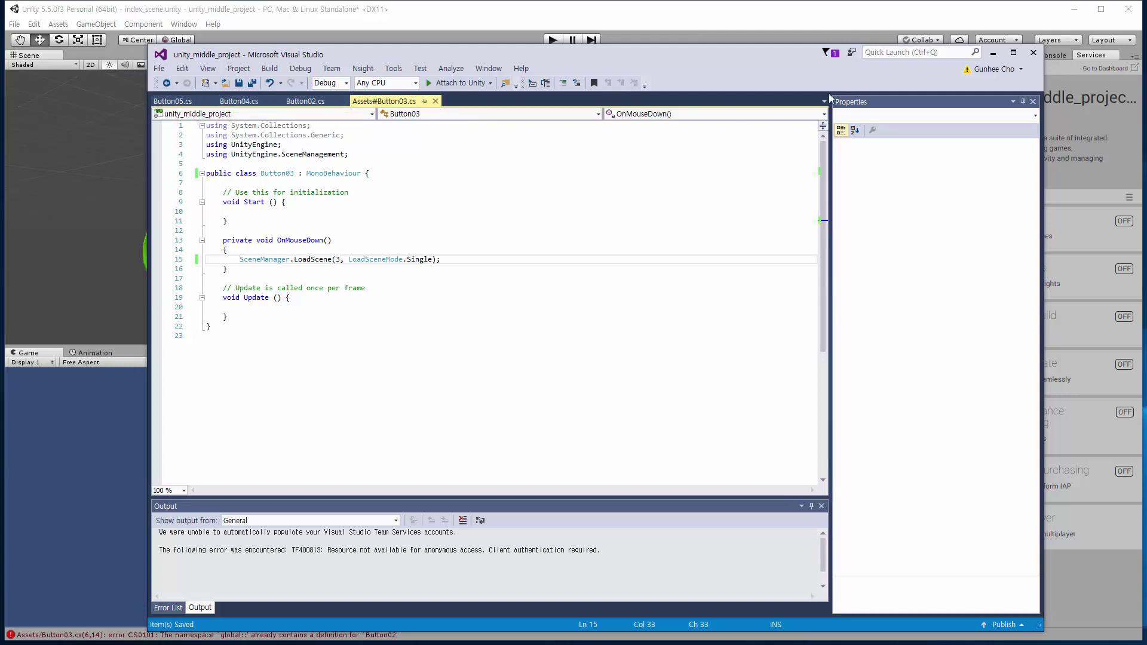
pyautogui.click(989, 53)
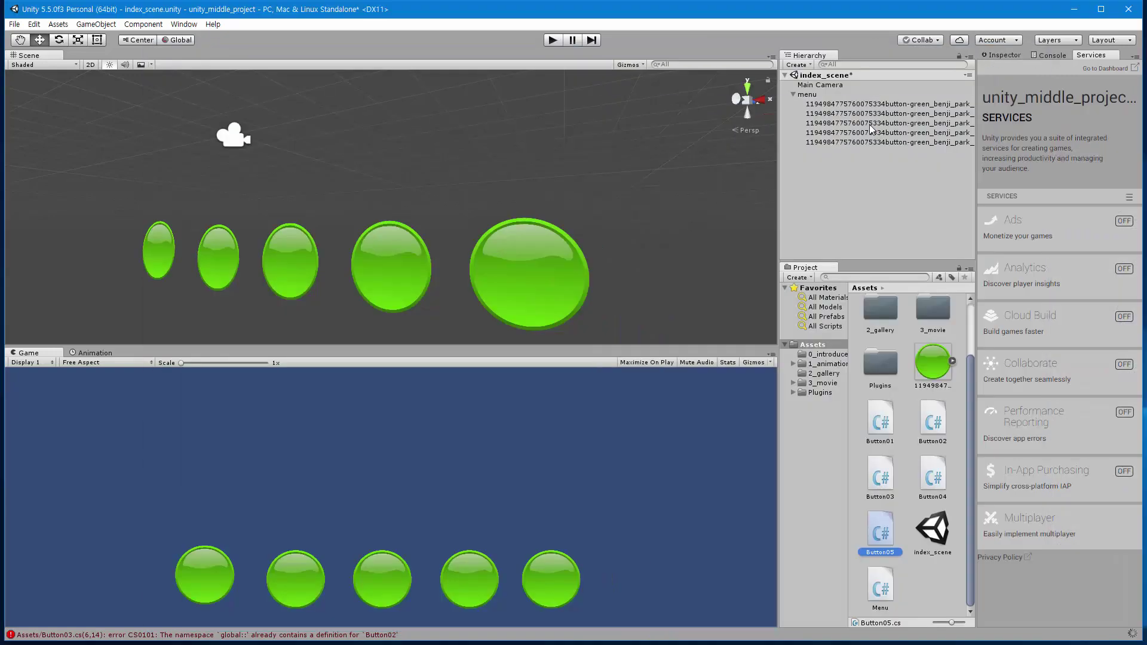
# - Replace the third green button's Button02 script with Button03
pyautogui.click(872, 123)
pyautogui.click(1003, 55)
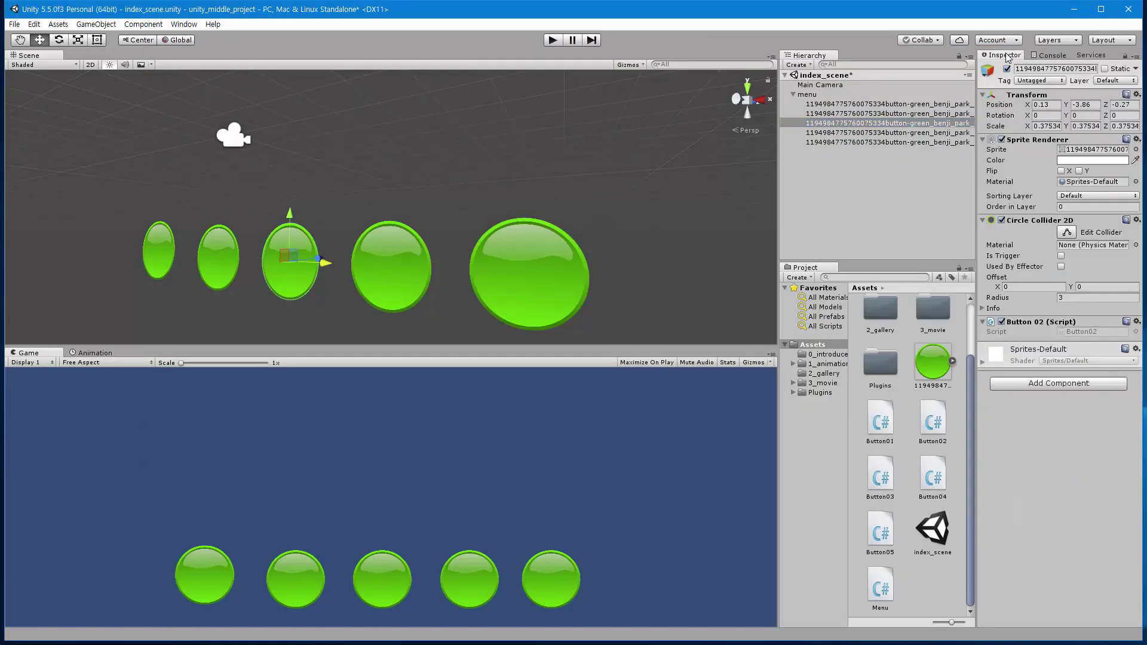
pyautogui.rightClick(1022, 323)
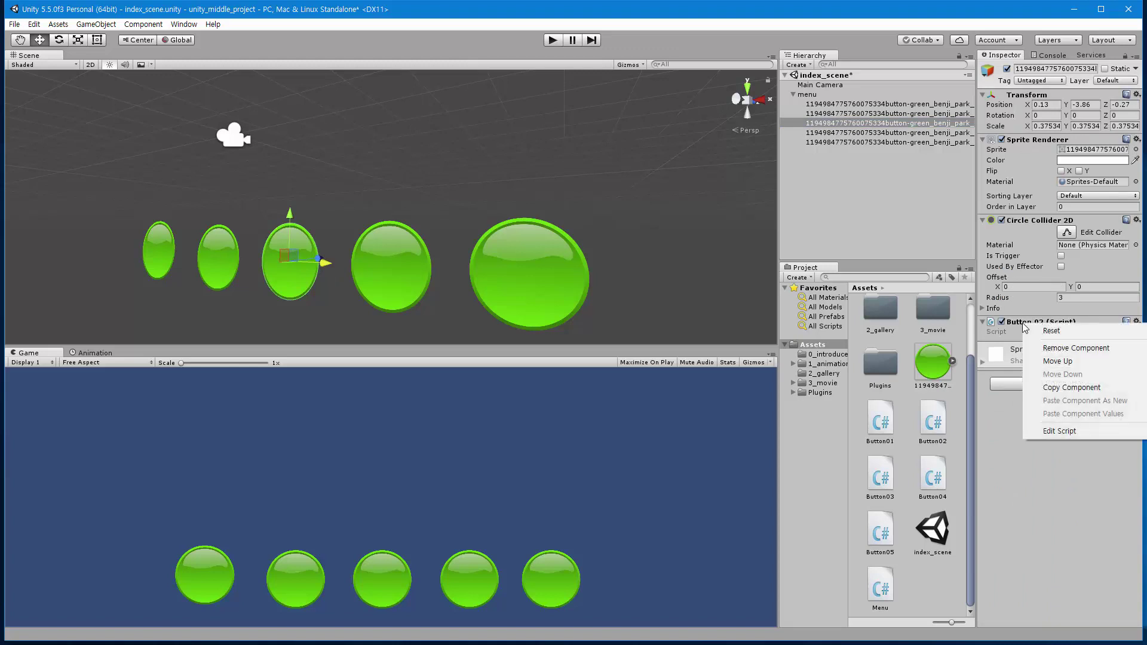
pyautogui.click(1037, 351)
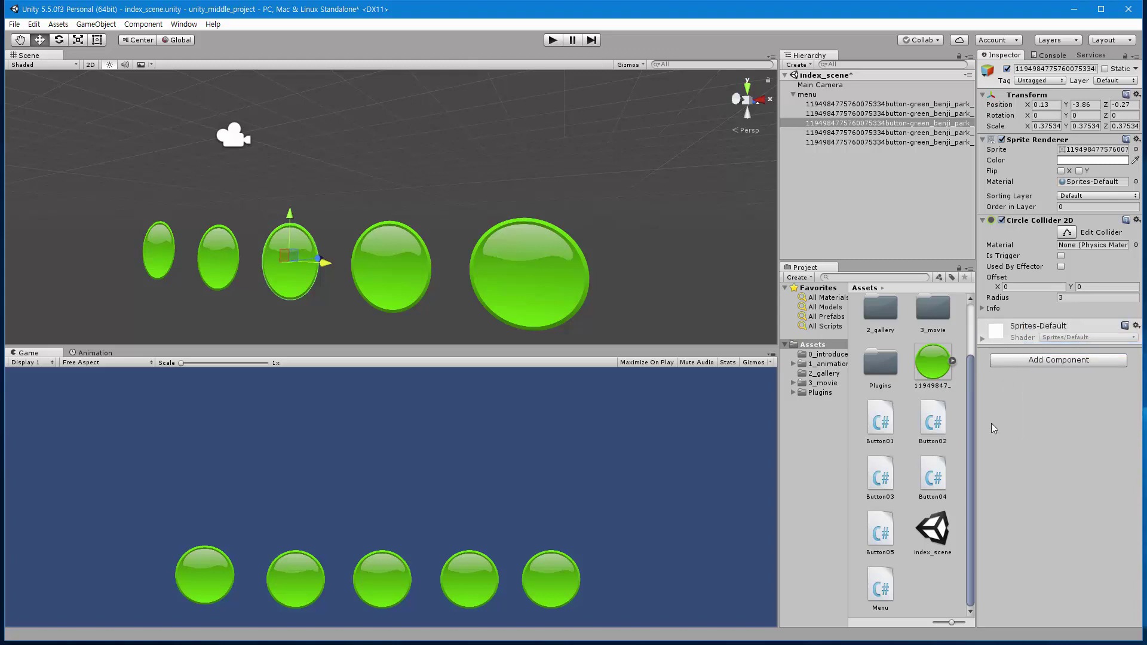
pyautogui.moveTo(888, 481)
pyautogui.mouseDown()
pyautogui.moveTo(1063, 431)
pyautogui.moveTo(1052, 413)
pyautogui.mouseUp()
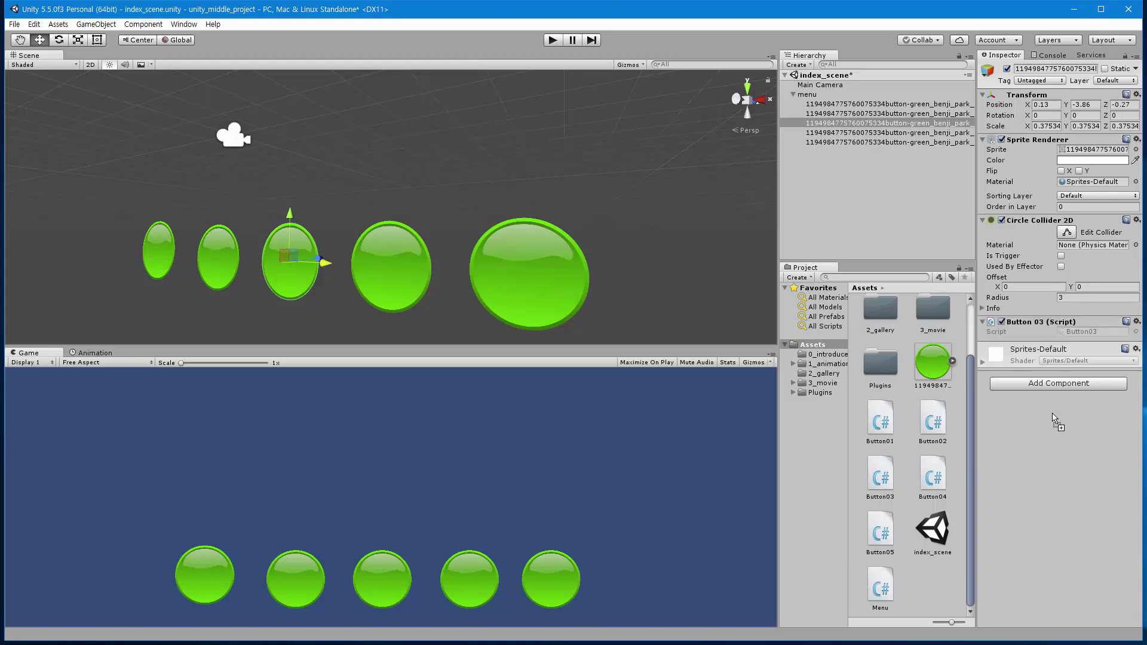
# - Replace the fourth green button's Button02 script with Button04
pyautogui.click(388, 275)
pyautogui.rightClick(1037, 325)
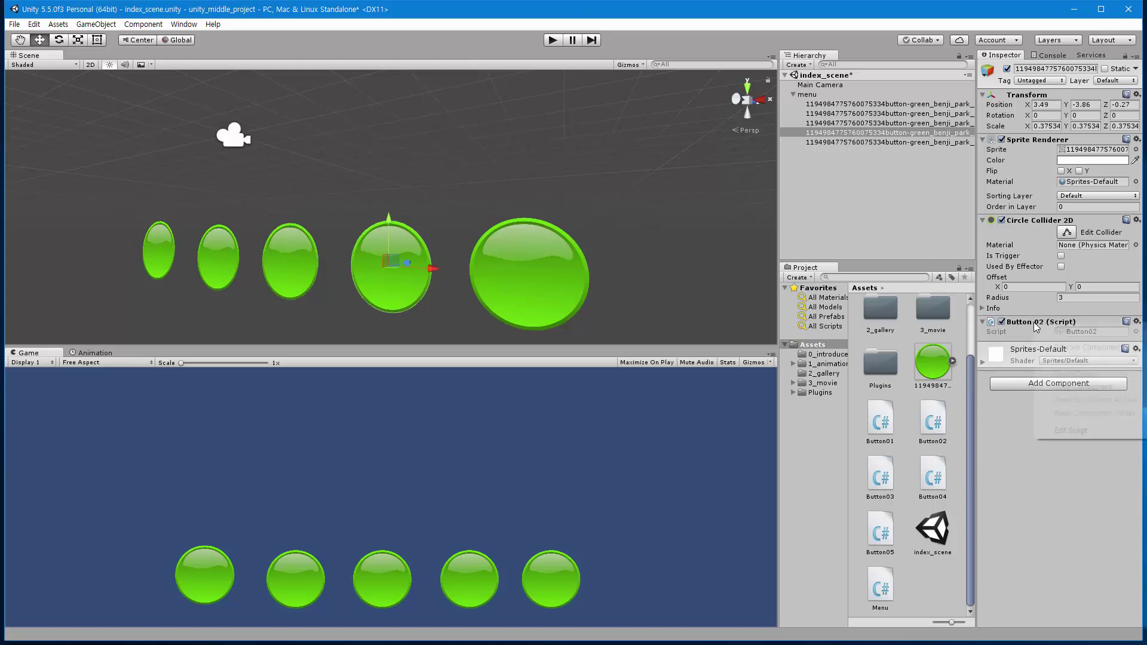
pyautogui.click(1056, 347)
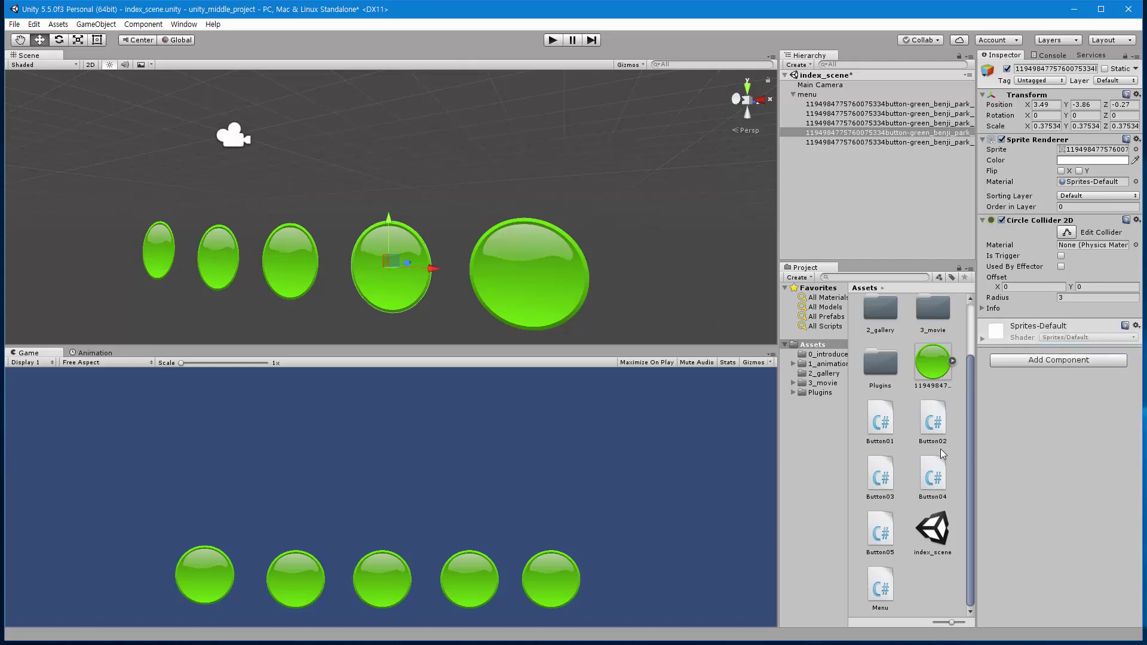
pyautogui.moveTo(932, 478); pyautogui.dragTo(1052, 396)
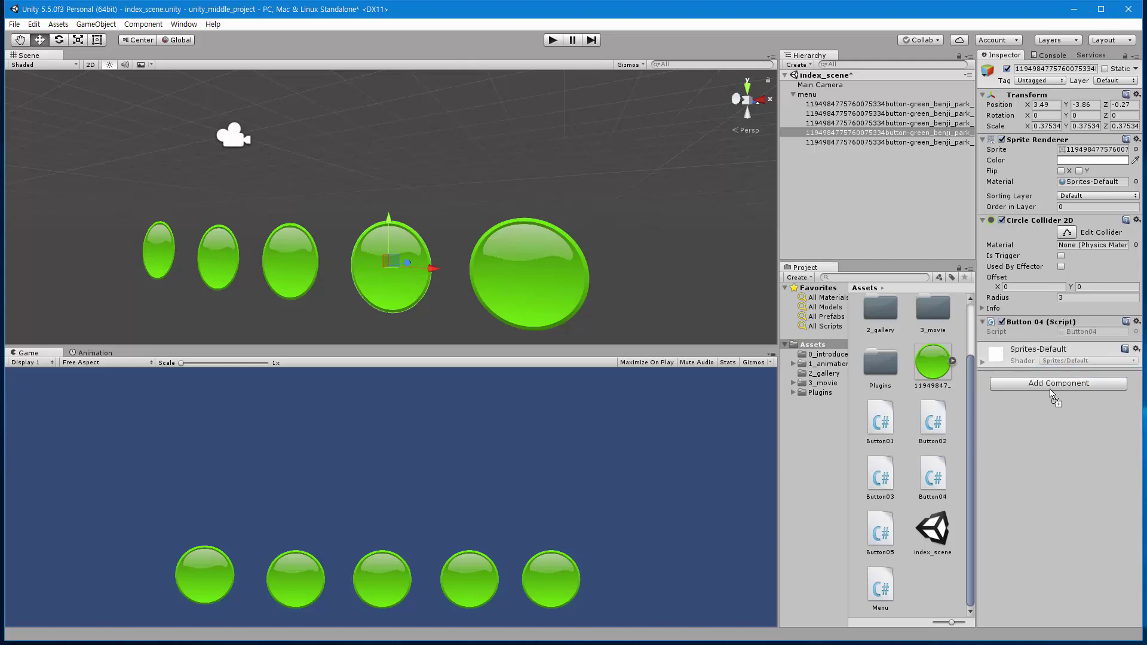
# - Replace the fifth green button's Button02 script with Button05
pyautogui.click(532, 261)
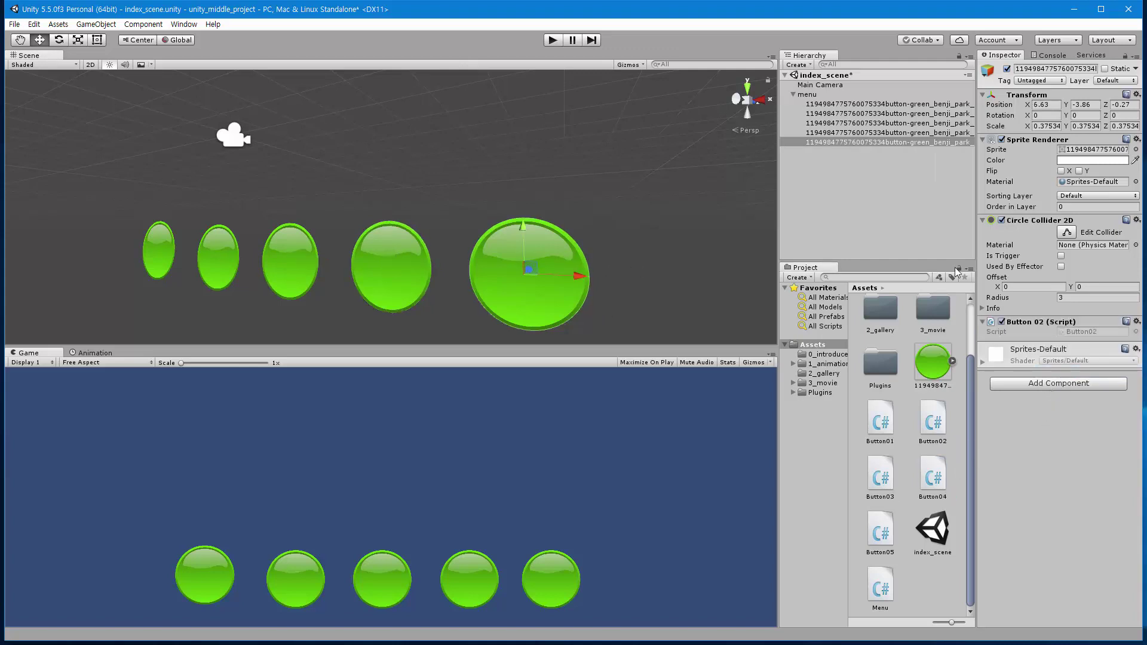
pyautogui.rightClick(1026, 322)
pyautogui.click(1069, 347)
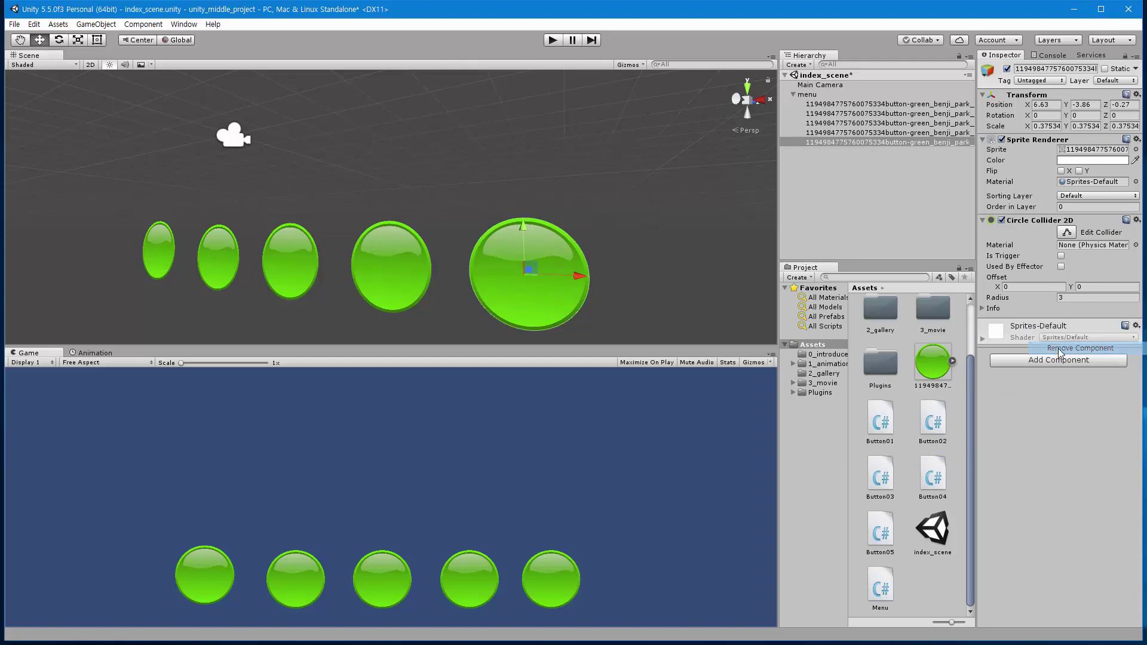
pyautogui.moveTo(884, 532); pyautogui.dragTo(1041, 444)
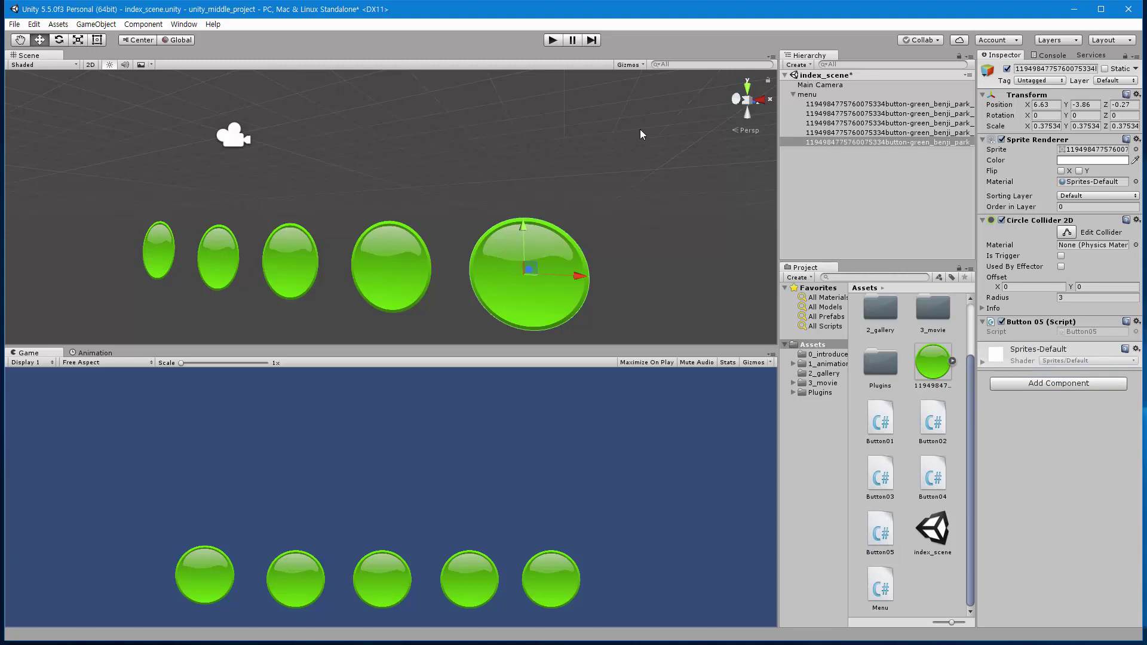
# - Save the index scene, enter Play mode, and load the intro and animation scenes
pyautogui.hotkey('ctrl', 's')
pyautogui.click(555, 40)
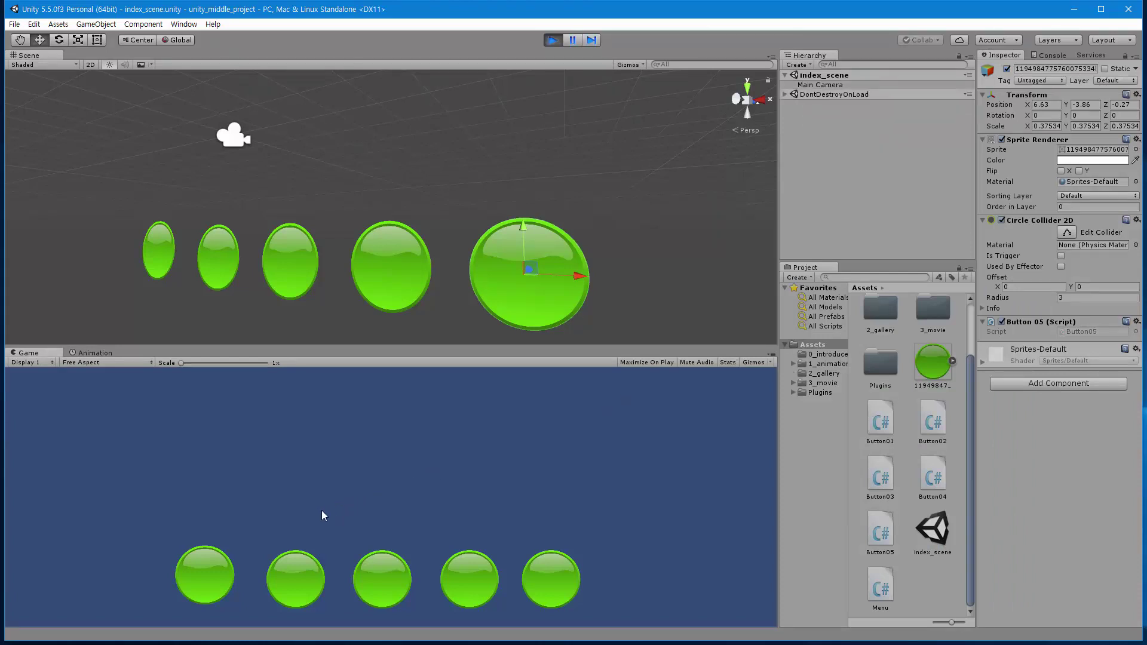
pyautogui.click(202, 577)
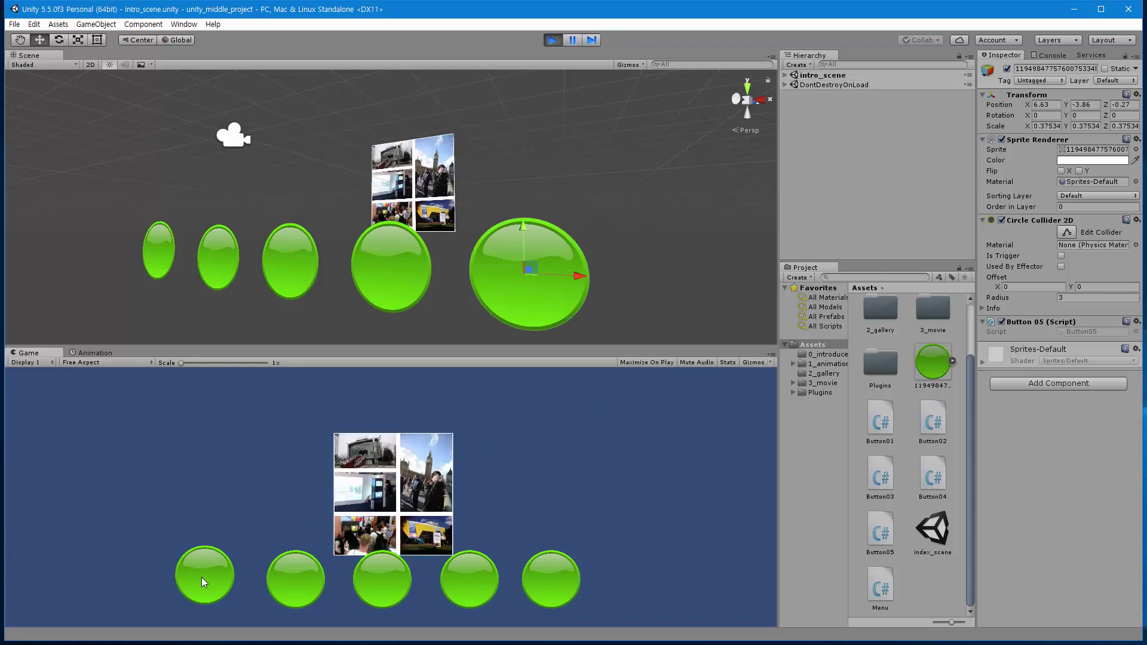
pyautogui.click(292, 578)
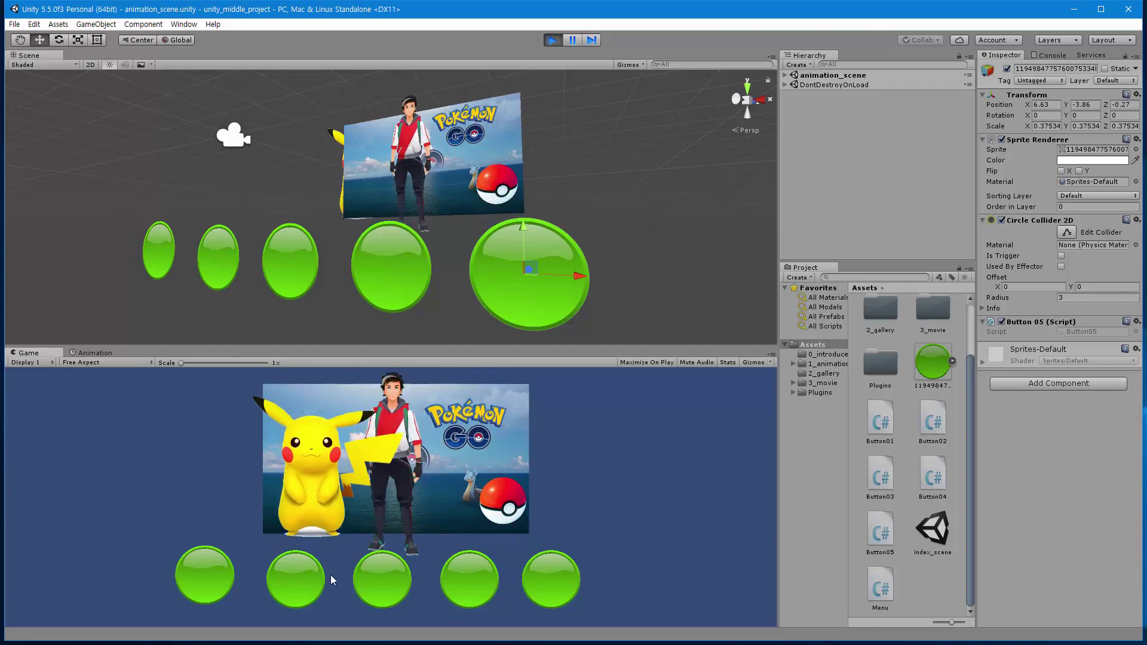
# - Load gallery_scene, slide its photo strip left twice, then load movie_scene
pyautogui.click(385, 583)
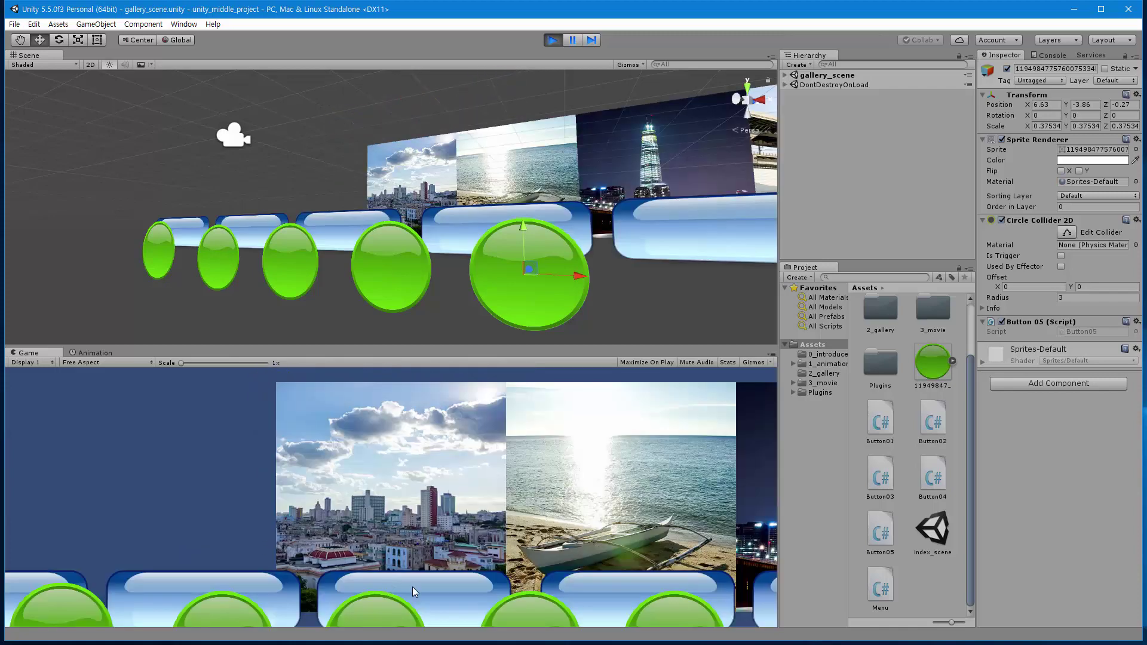
pyautogui.click(412, 587)
pyautogui.click(628, 586)
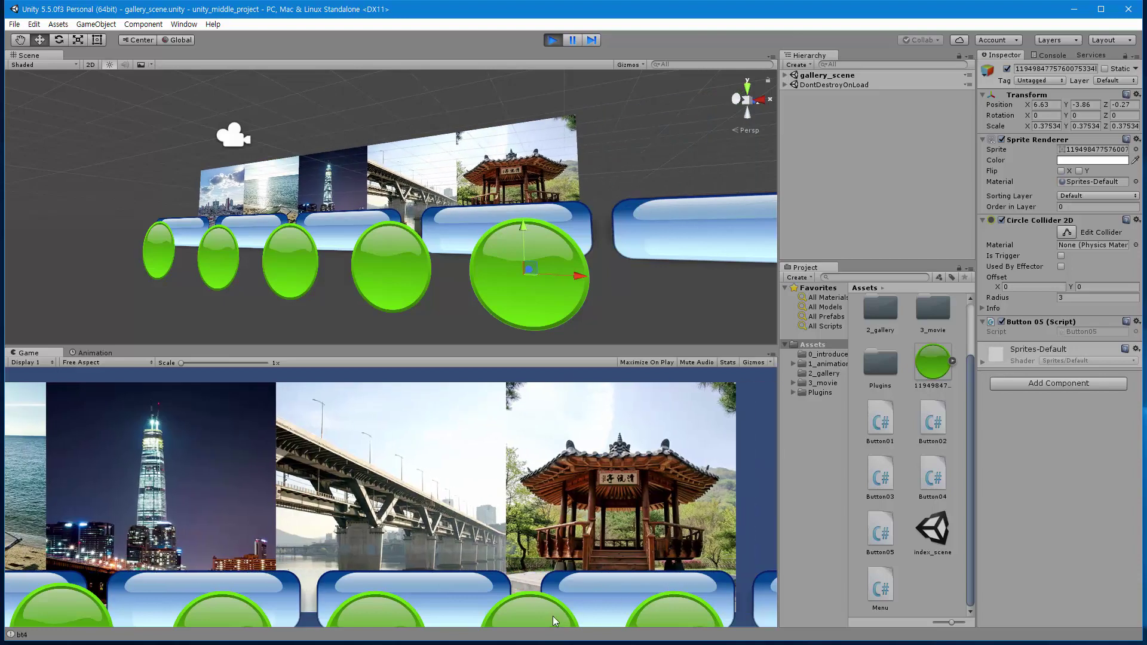
pyautogui.click(516, 617)
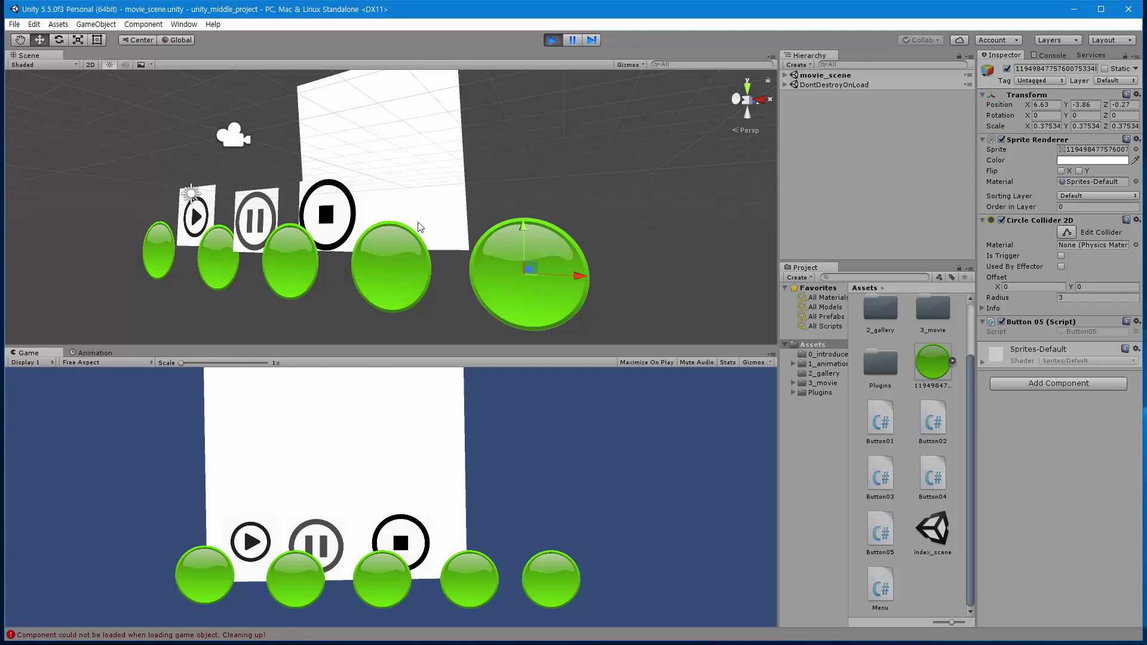
pyautogui.click(14, 24)
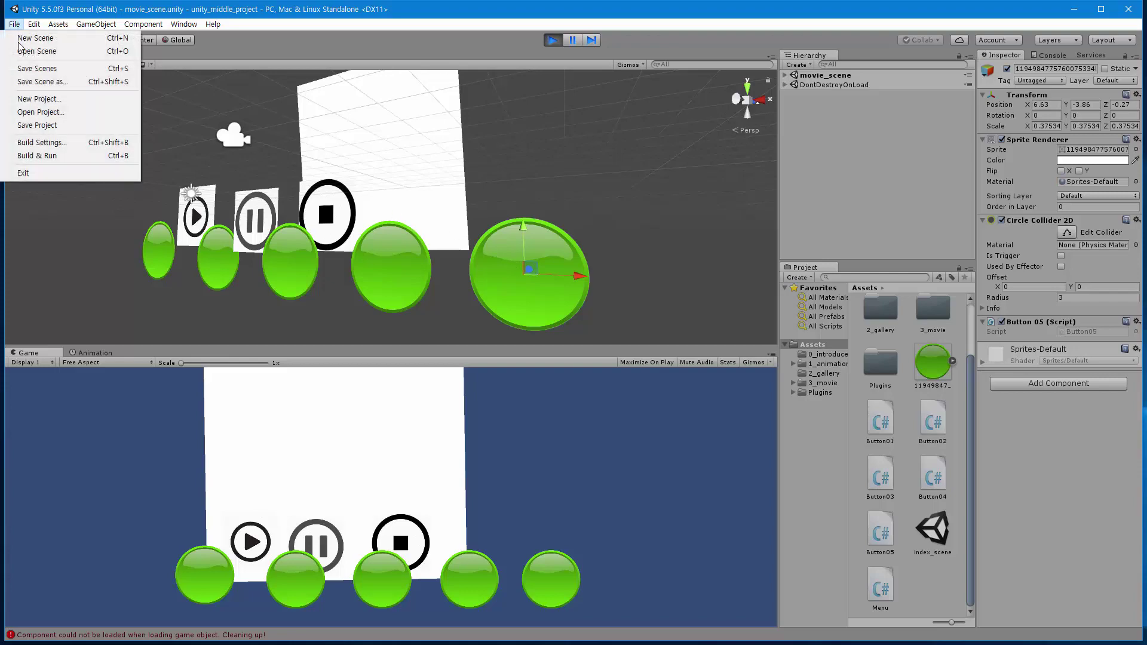
pyautogui.click(35, 143)
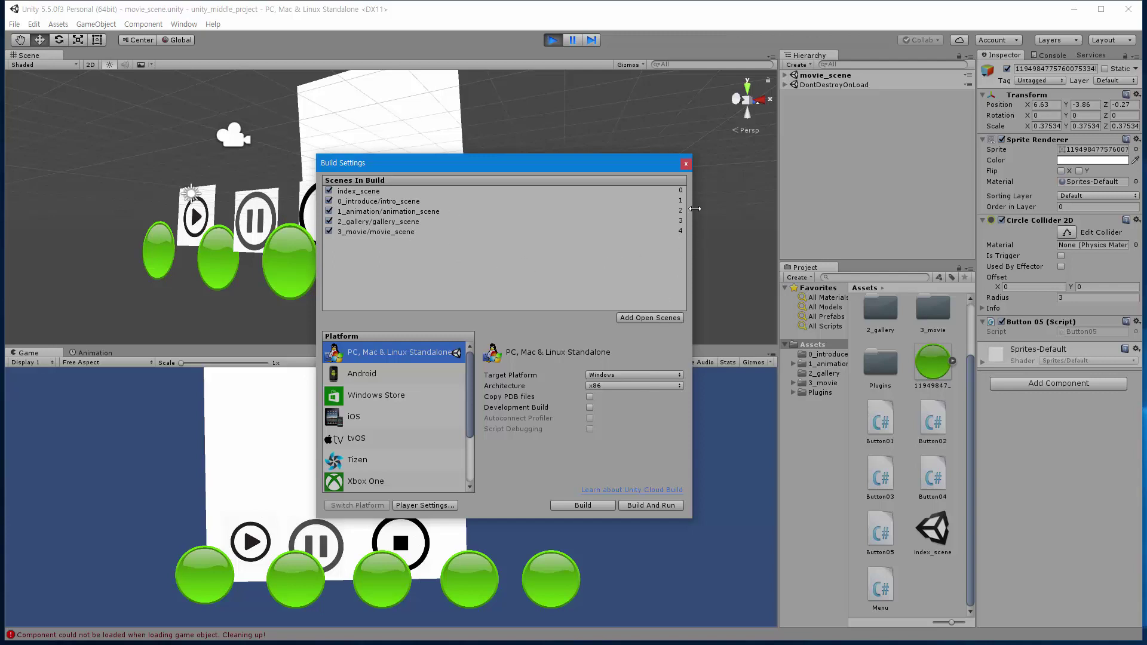
pyautogui.click(686, 163)
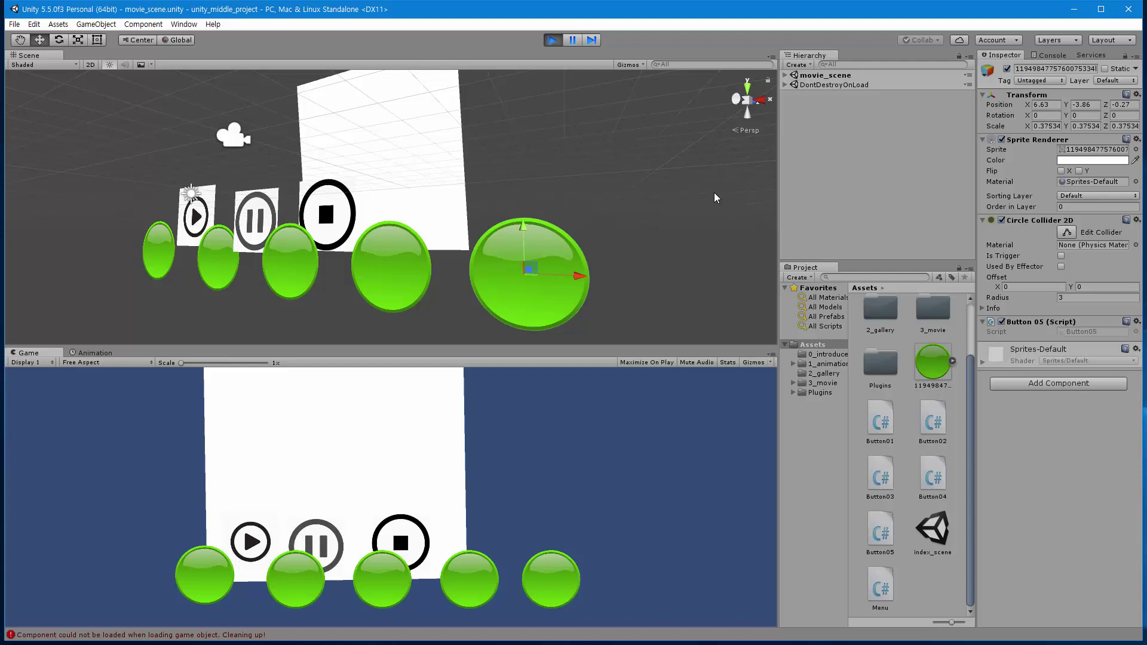
pyautogui.click(213, 578)
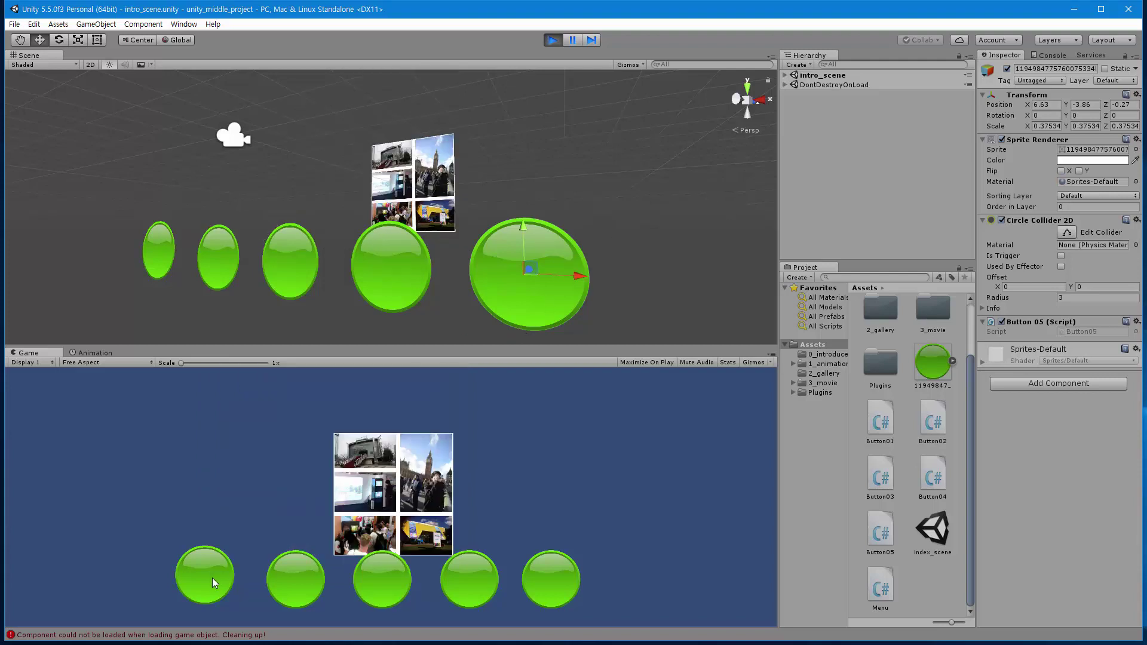
pyautogui.click(286, 582)
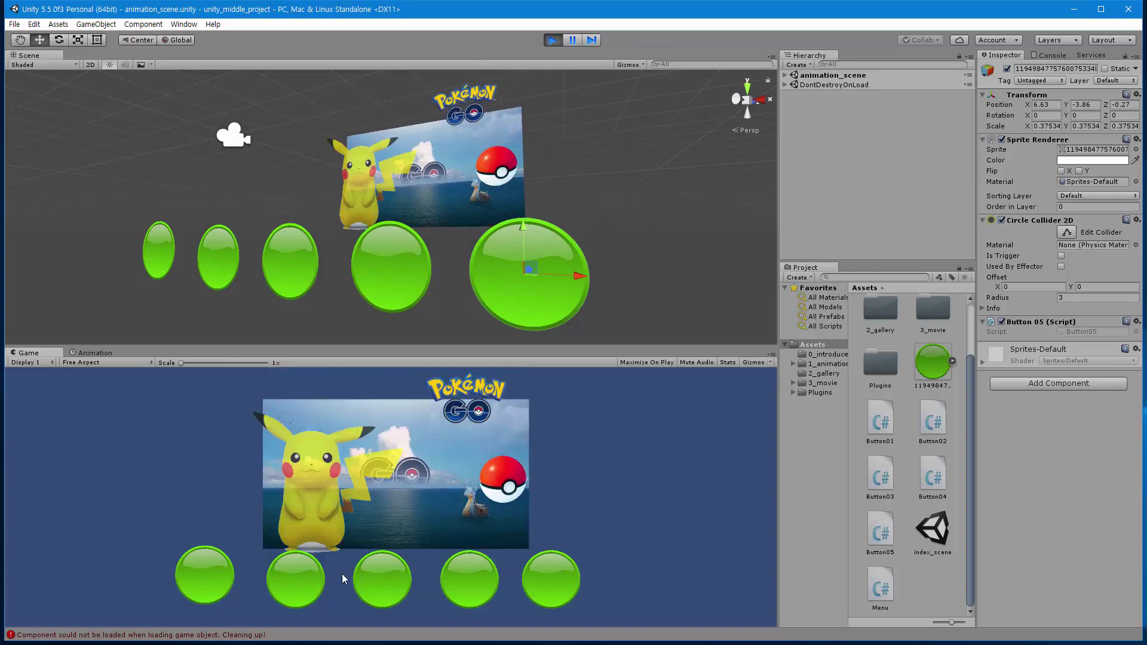
pyautogui.click(391, 588)
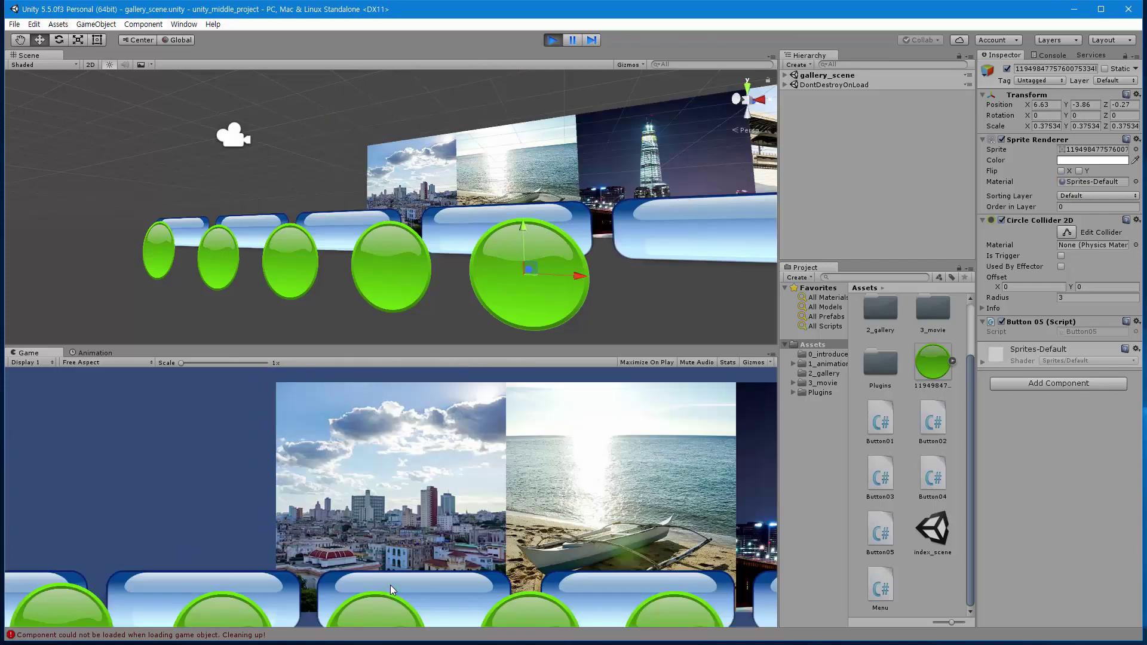
pyautogui.click(421, 593)
pyautogui.click(618, 586)
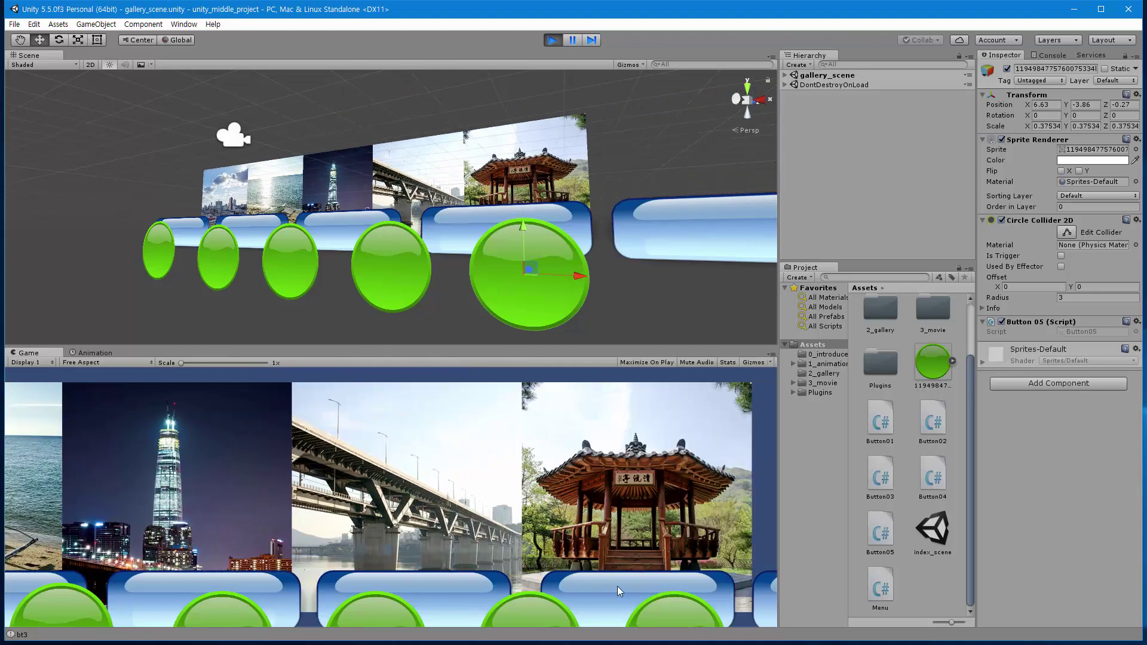
pyautogui.click(210, 581)
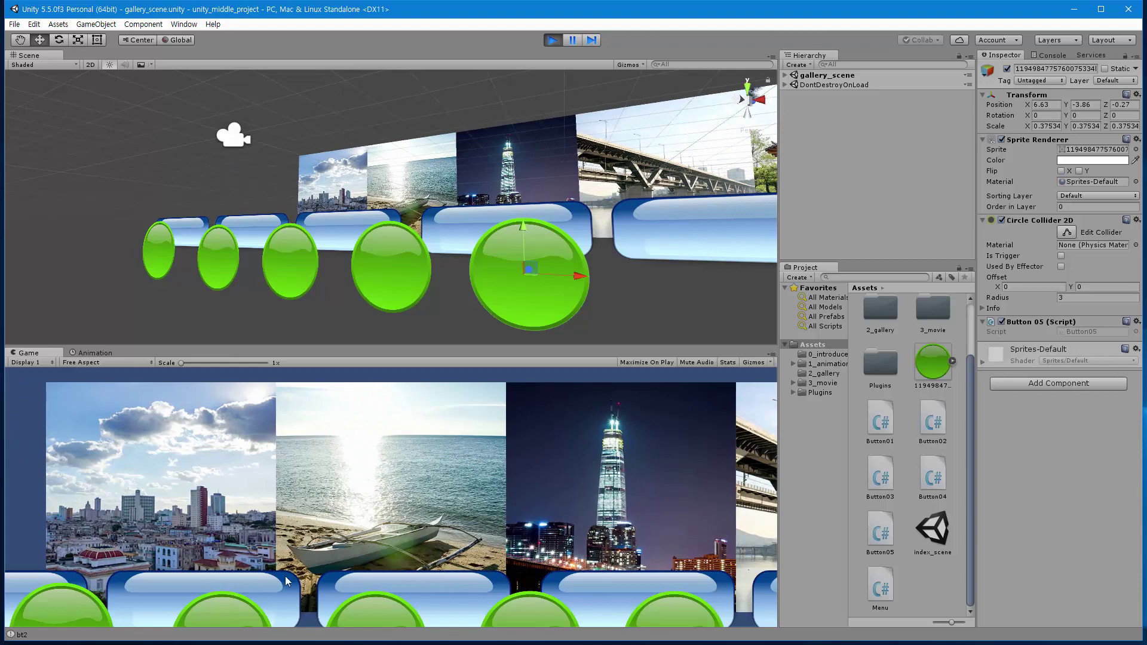
pyautogui.click(527, 615)
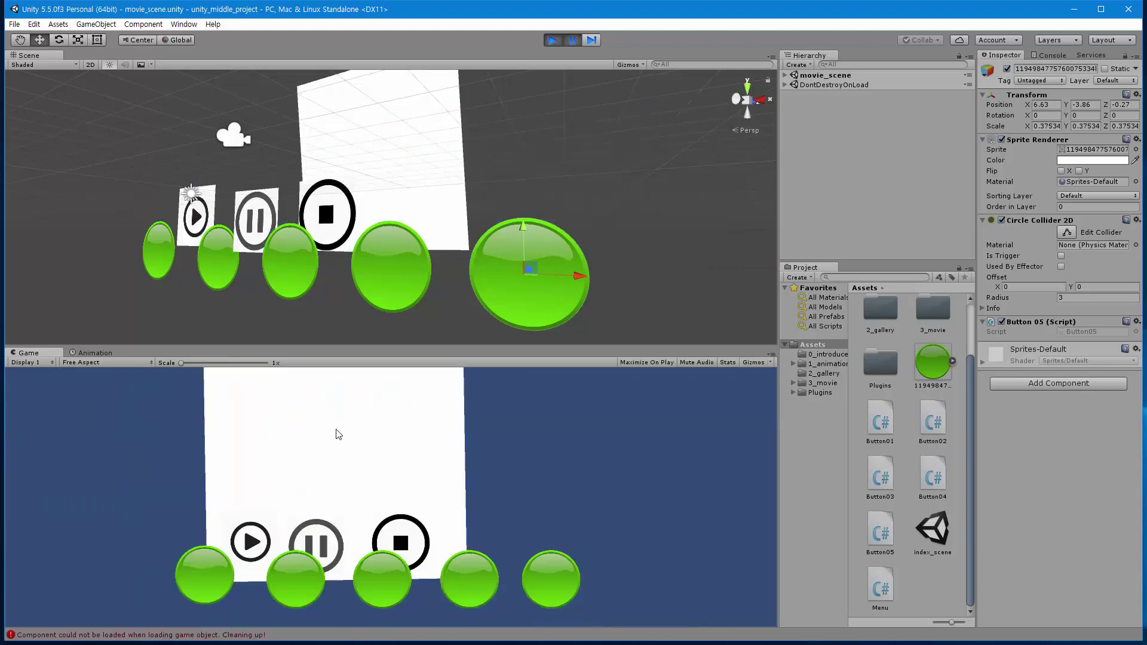